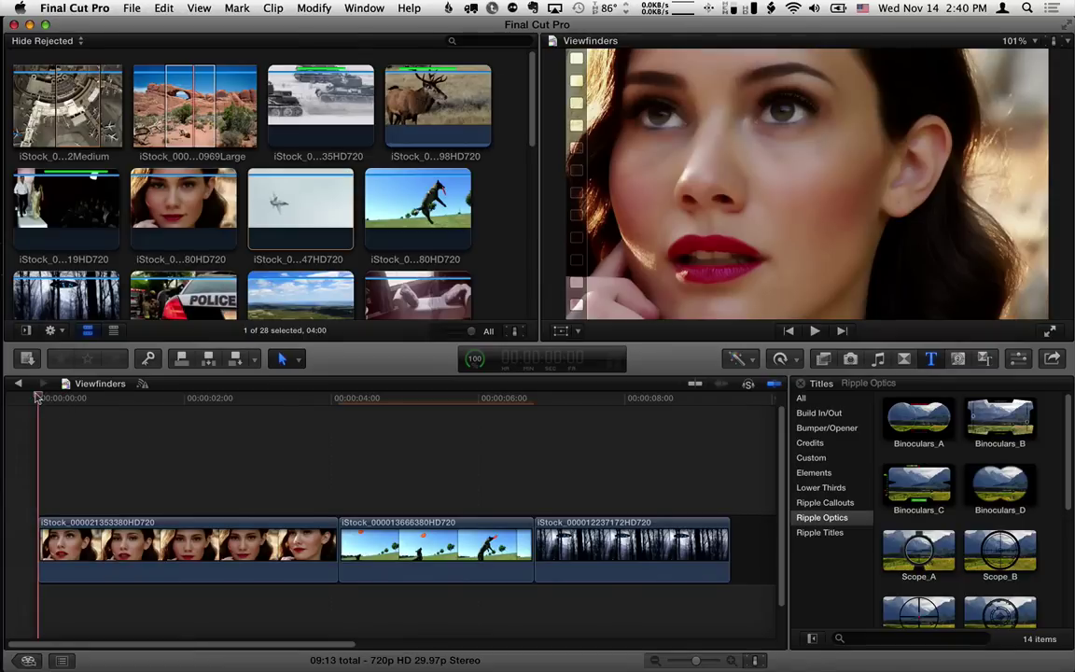
Step: Preview the three-clip edit, then scroll the Ripple Optics titles and select Video
key("space")
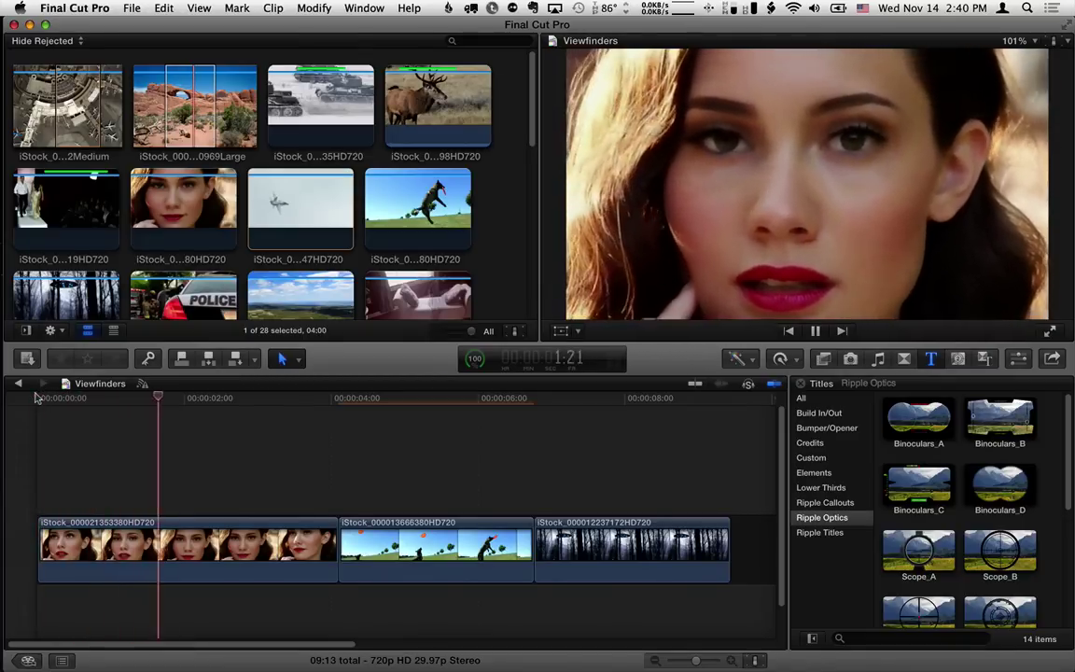
key("space")
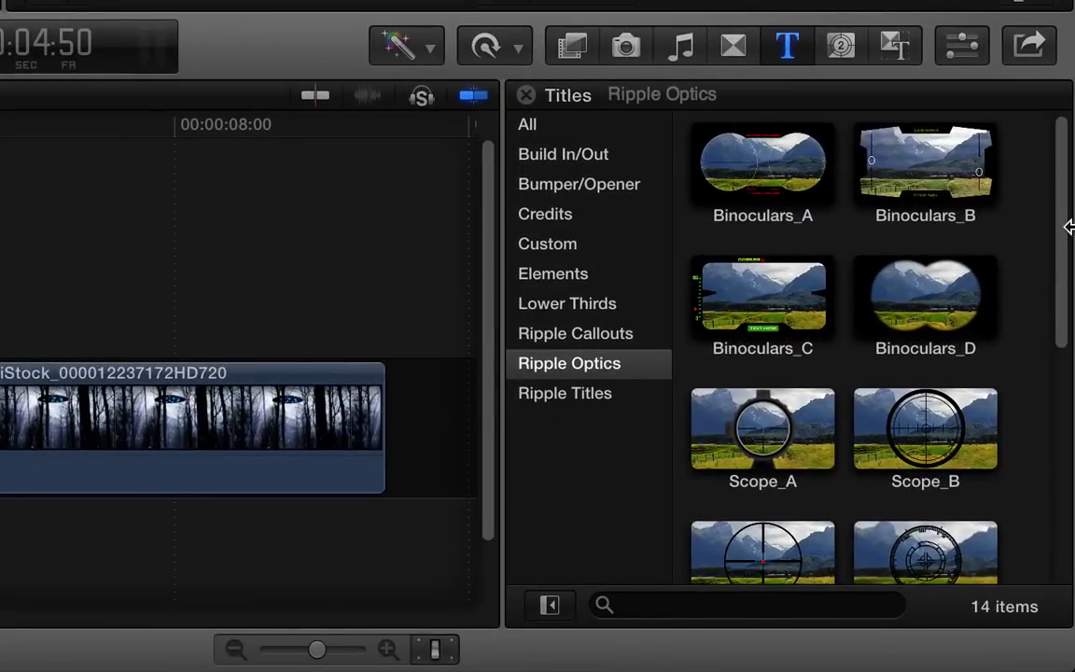
left_click_drag(1064, 224, 1070, 487)
left_click(767, 247)
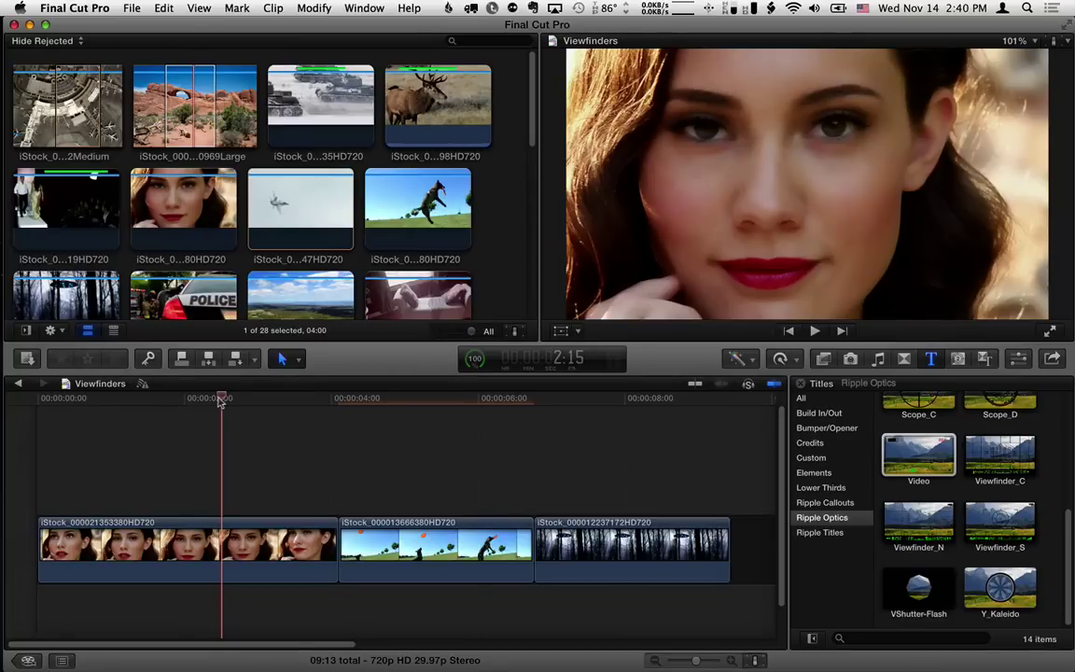
Step: Add a Hold (0%) freeze to the woman clip and trim away the trailing Normal (100%) section
left_click(791, 362)
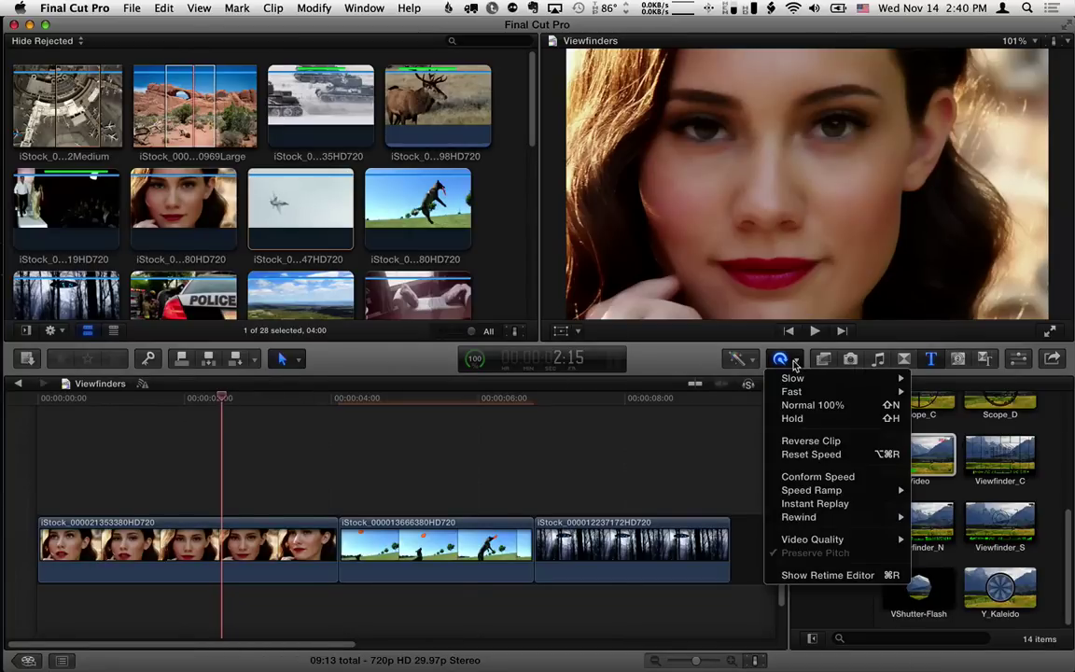
left_click(865, 420)
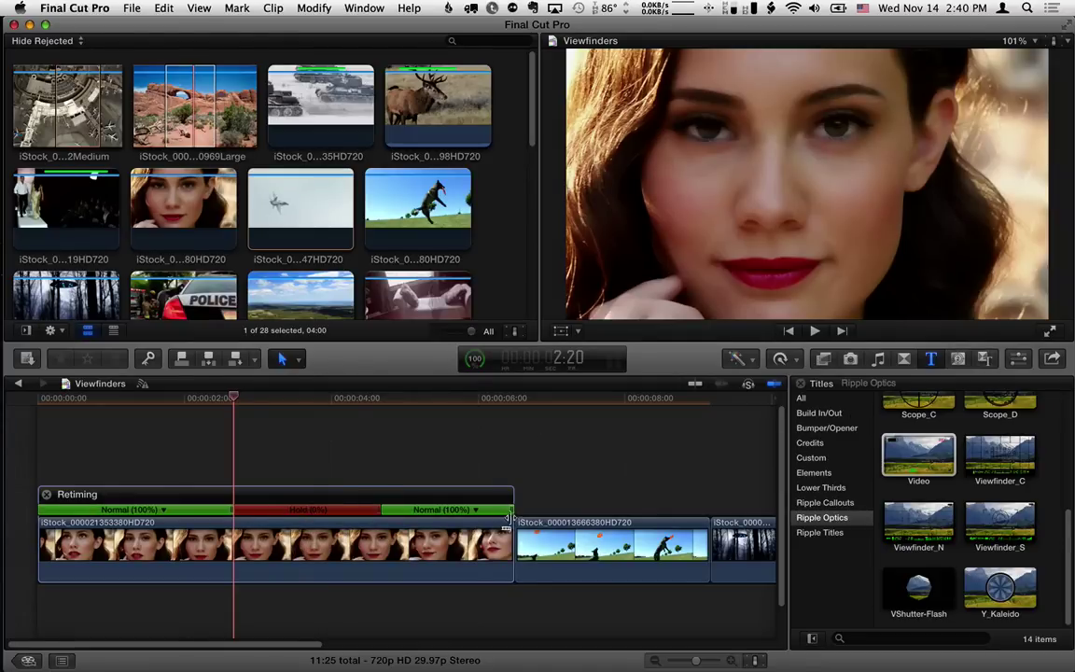
left_click_drag(509, 519, 379, 519)
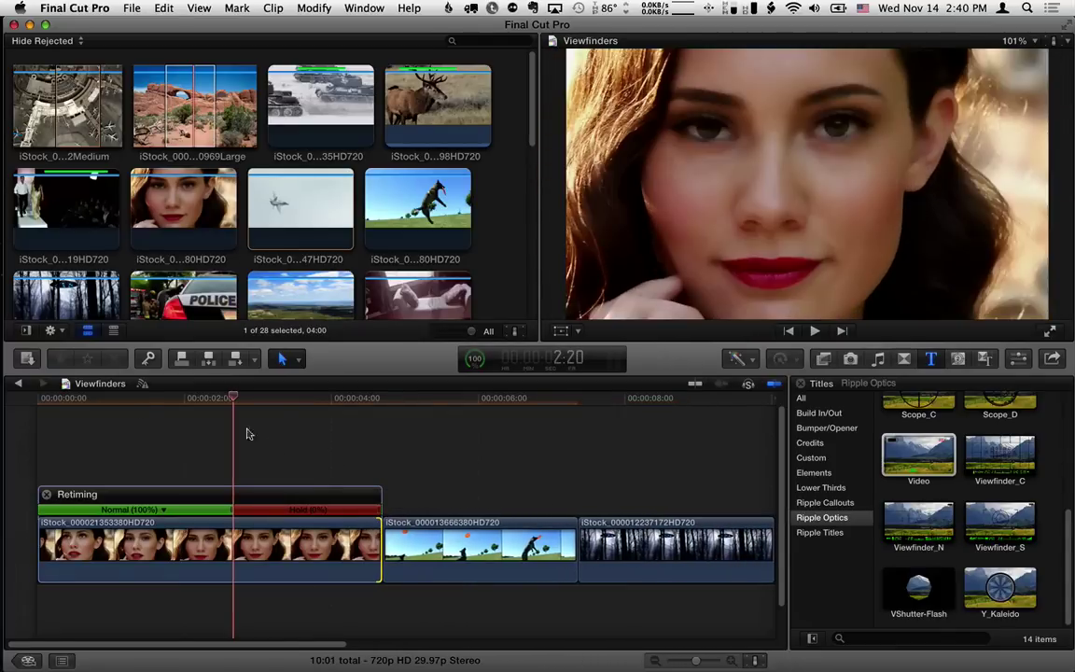
Step: Play the retimed edit from the start and park the playhead near 1:25
left_click(53, 399)
key("space")
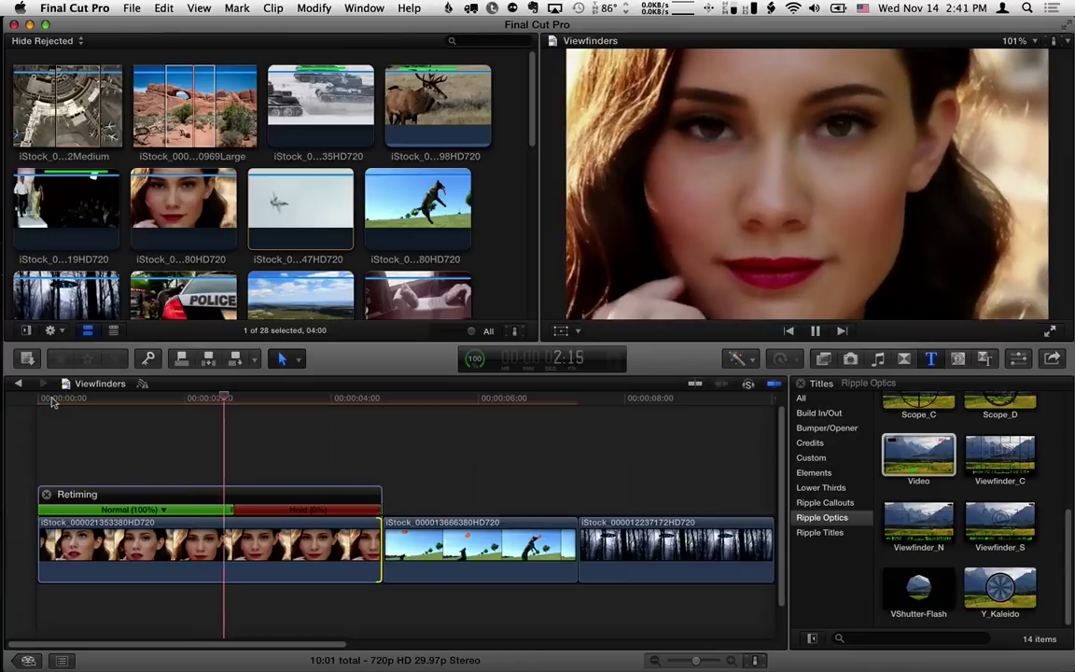
key("space")
left_click_drag(186, 401, 173, 399)
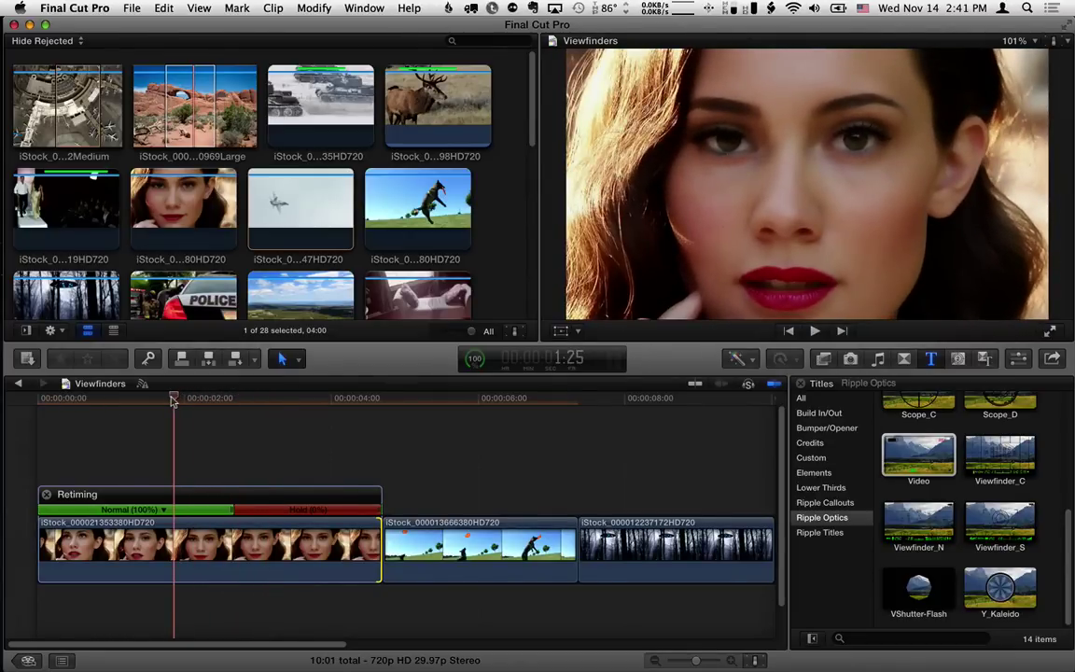
Step: Mark the range from clip start to the freeze frame and connect Viewfinder_S over it
left_click_drag(172, 399, 247, 401)
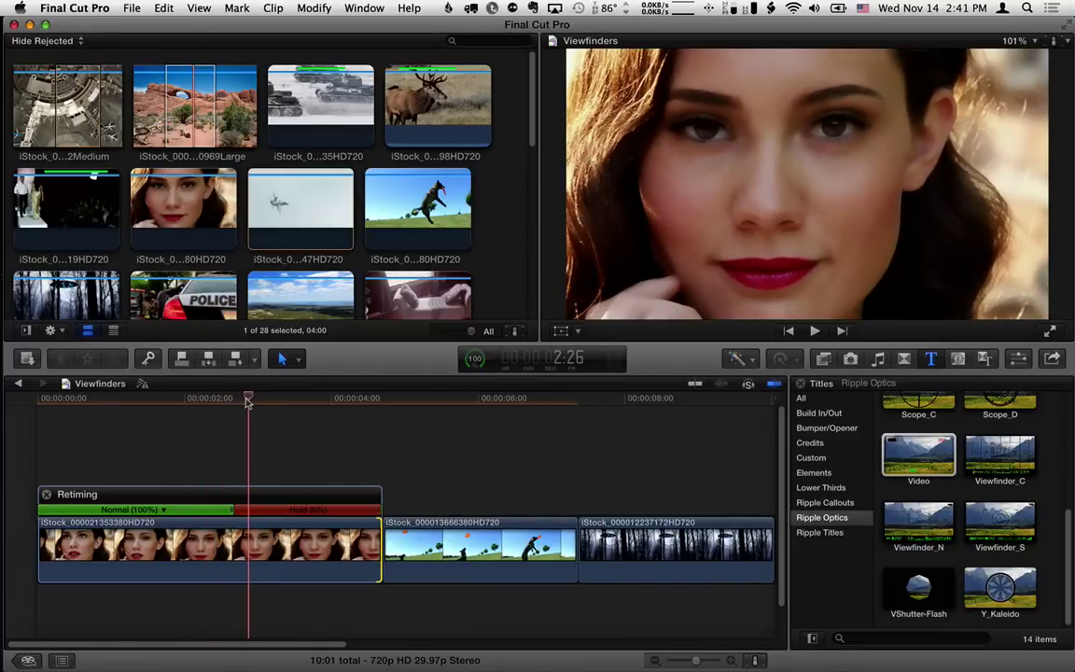
key("o")
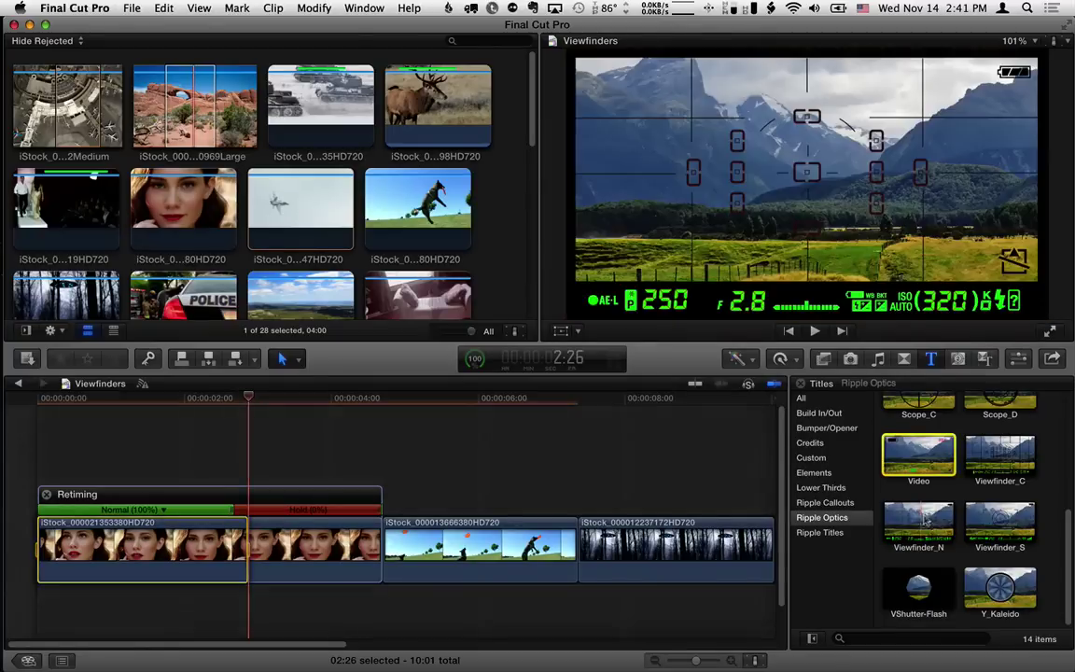
left_click(995, 522)
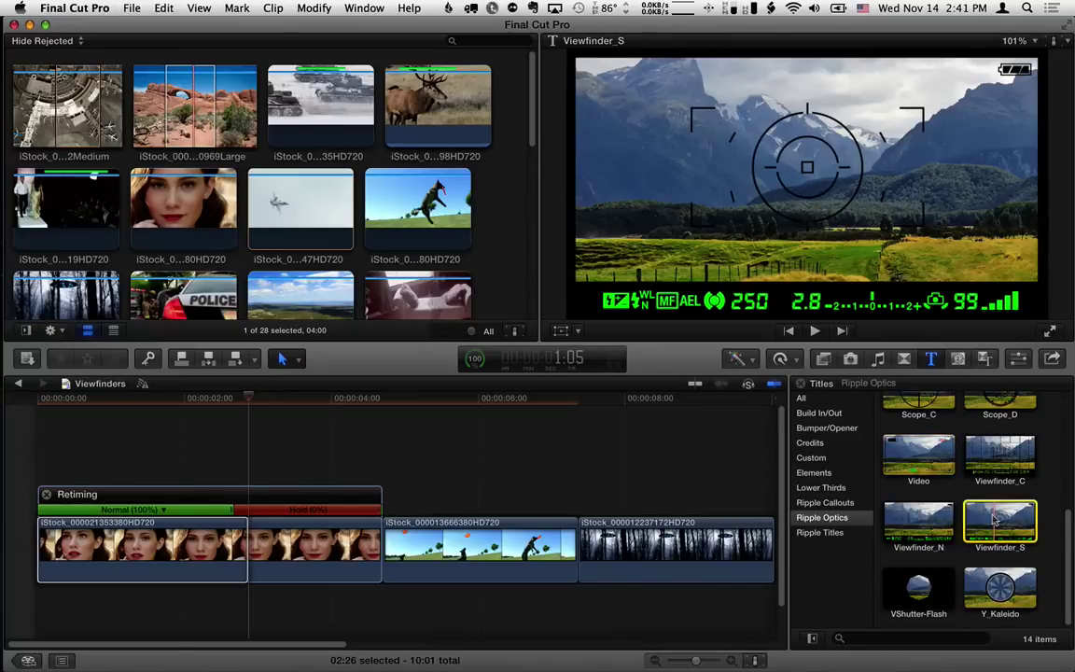
key("q")
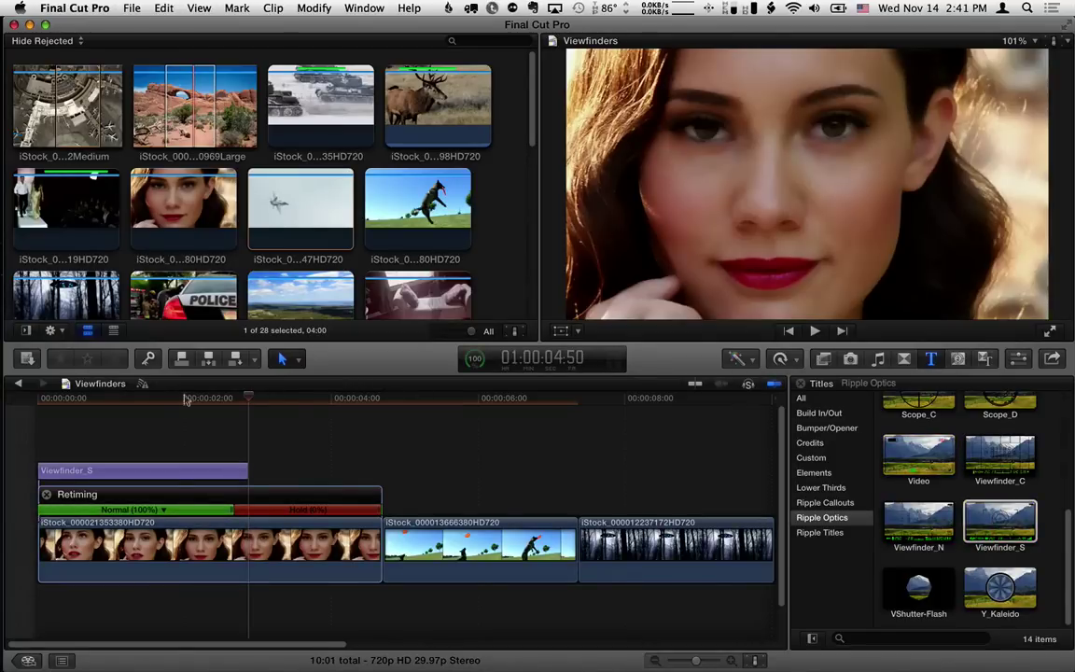
Step: Play back the viewfinder overlay and select the Viewfinder_S title clip
left_click(117, 404)
key("space")
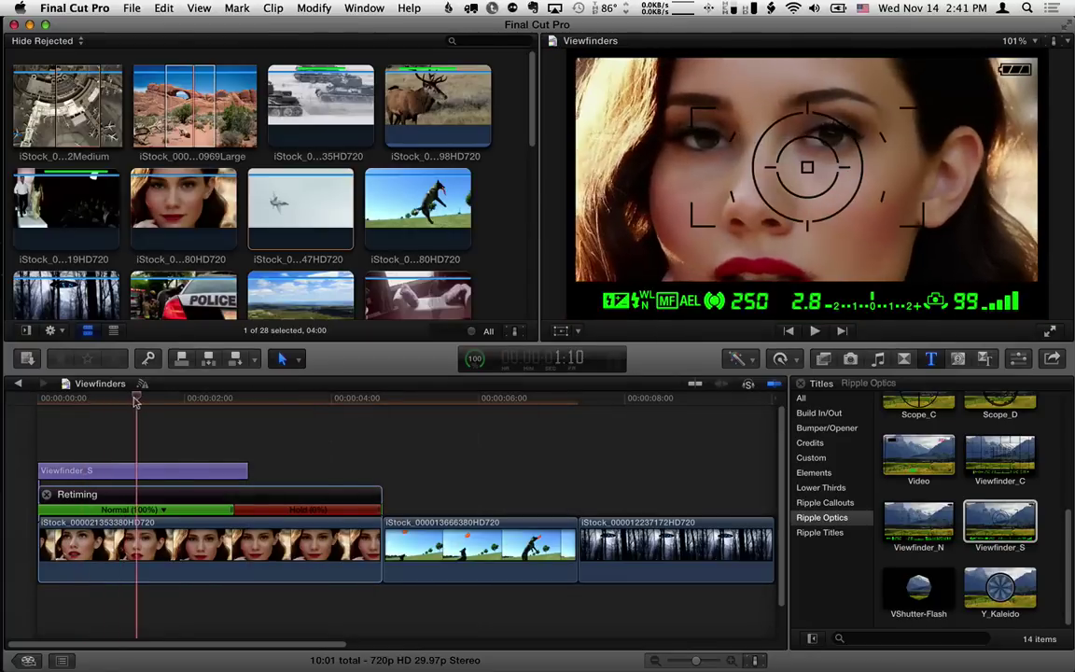
left_click(139, 471)
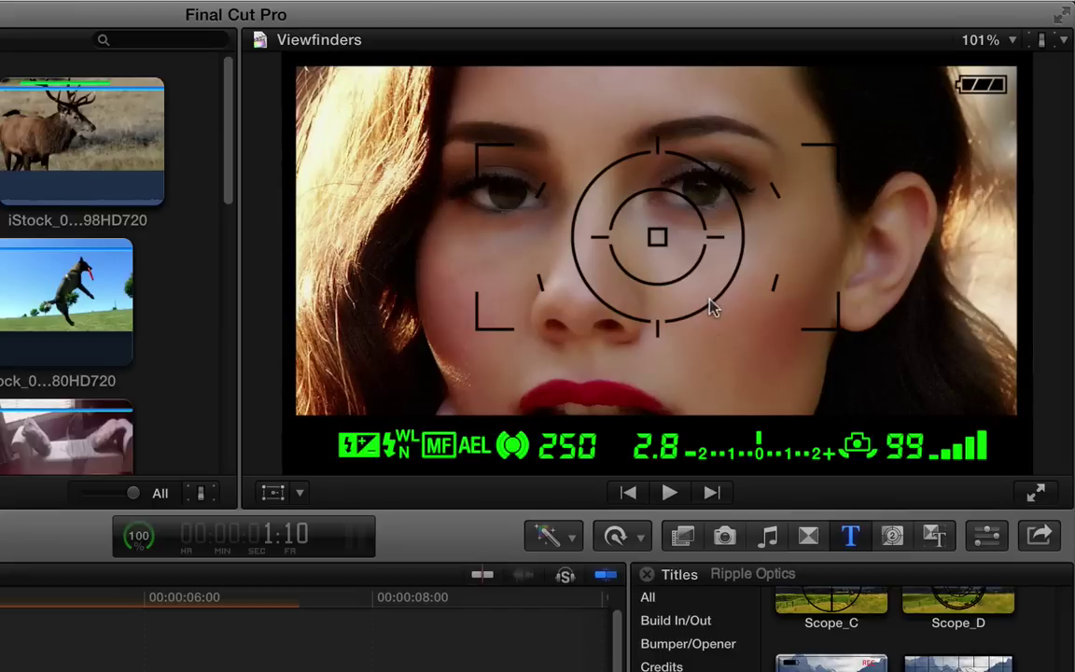
Step: Show the Viewfinder_S parameters in the Inspector and play the overlay to check it
left_click(988, 535)
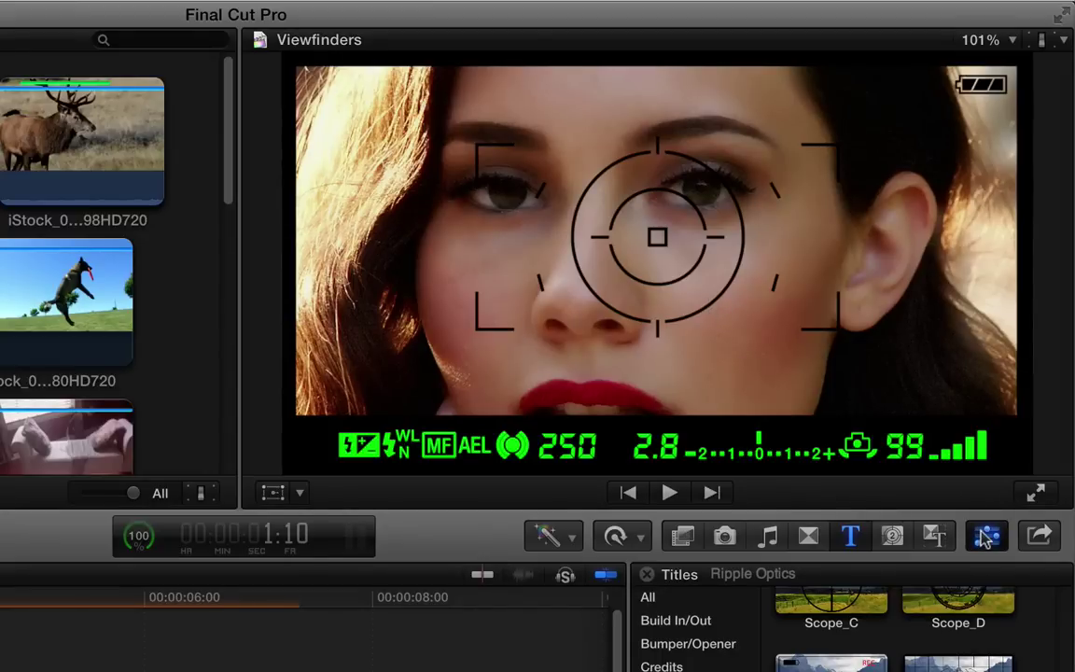
key("ctrl+super+1")
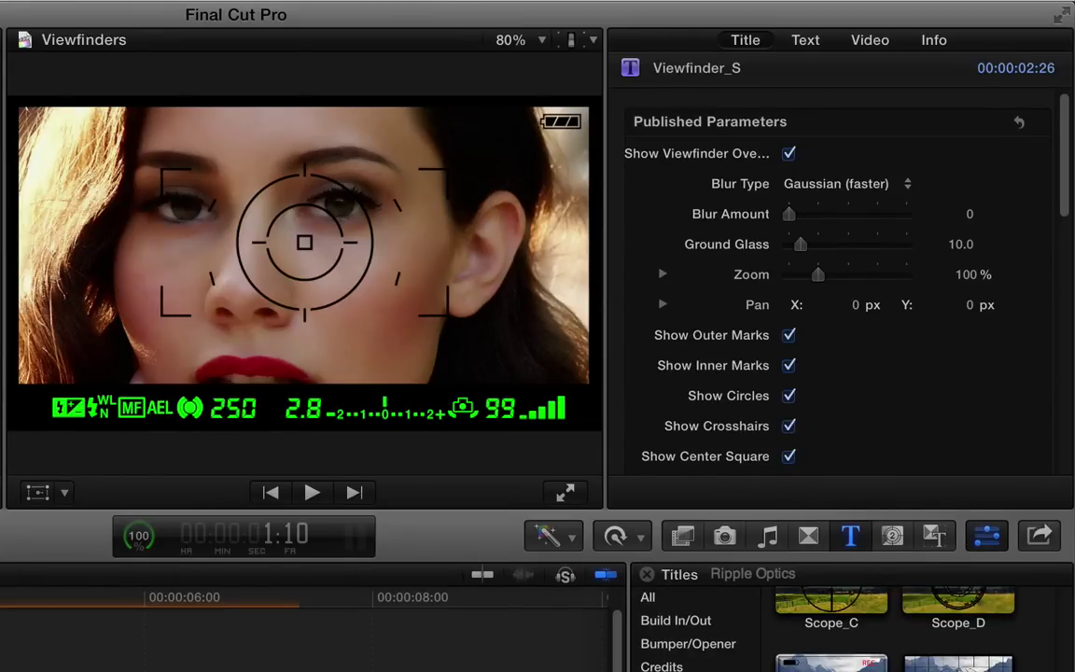
key("space")
key("space")
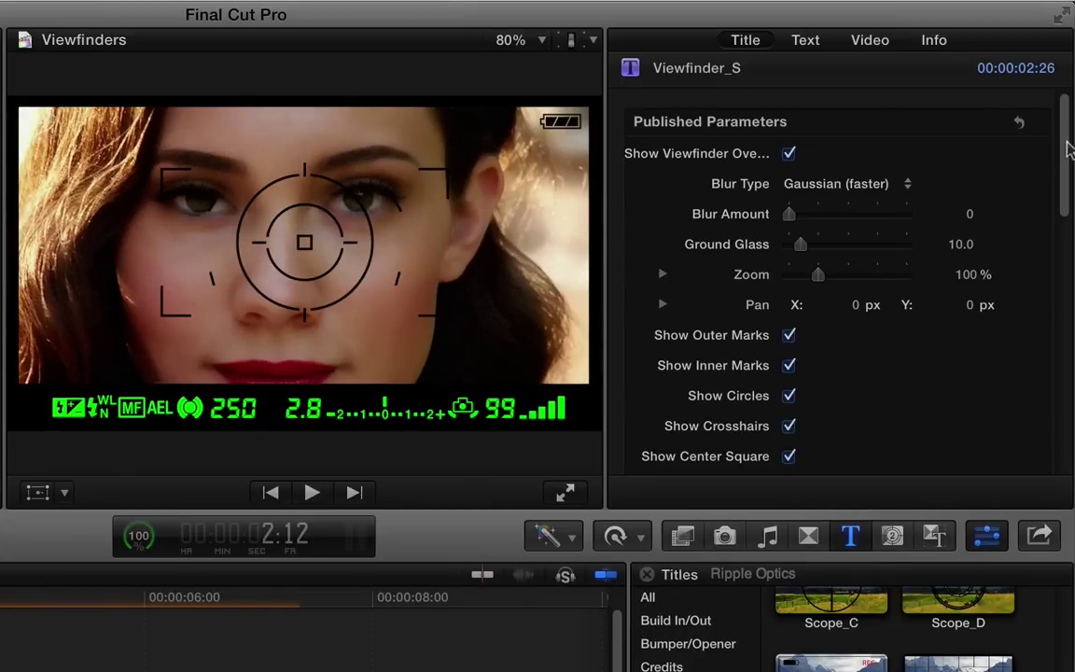
Step: Set the Viewfinder_S Pan Y to 8.6 px and try a 124% Zoom
mouse_move(878, 273)
mouse_move(967, 307)
left_click_drag(967, 309, 971, 293)
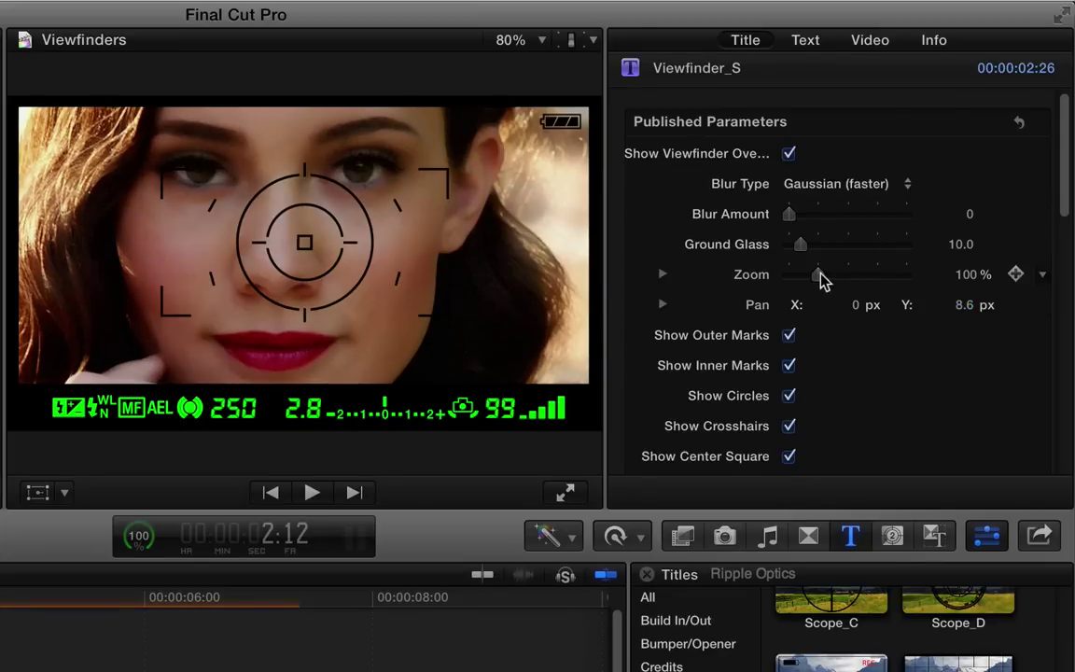
mouse_move(820, 276)
left_mouse_down()
mouse_move(830, 279)
mouse_move(823, 273)
left_mouse_up()
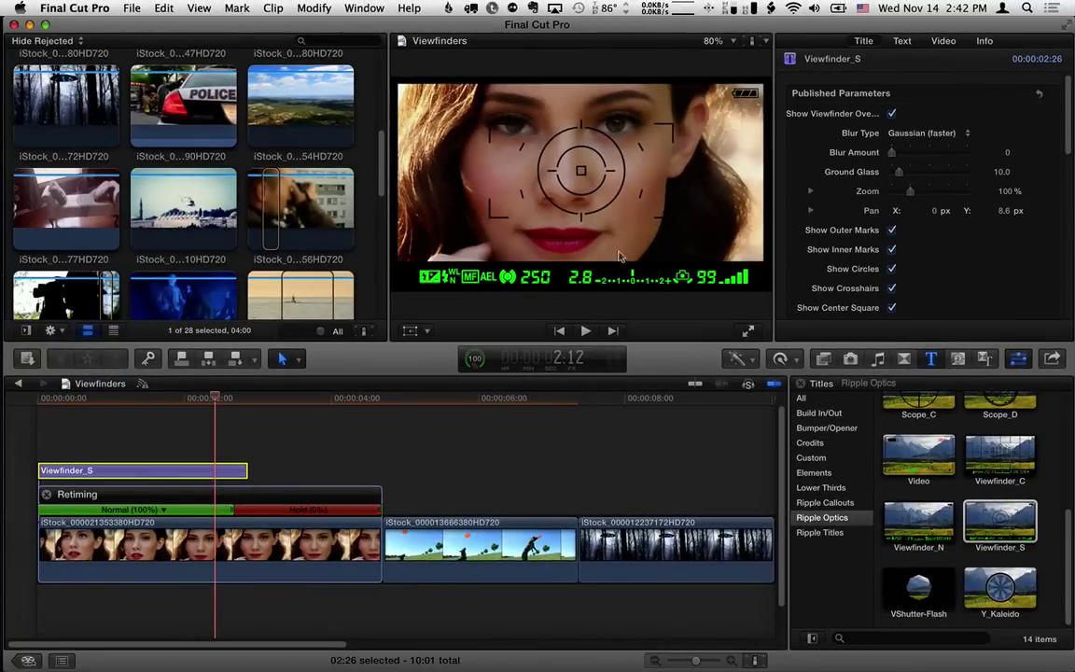
Step: Keyframe Blur Amount at 0 near 1:09 and 100 at the start, then play the focus pull
left_click_drag(205, 397, 134, 401)
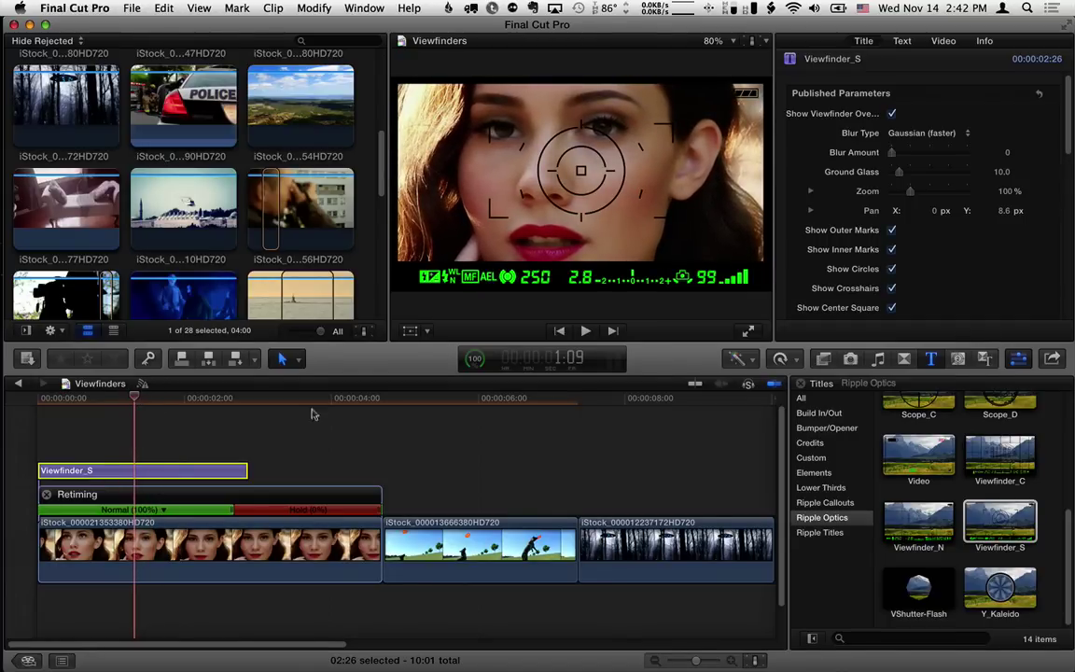
mouse_move(1038, 154)
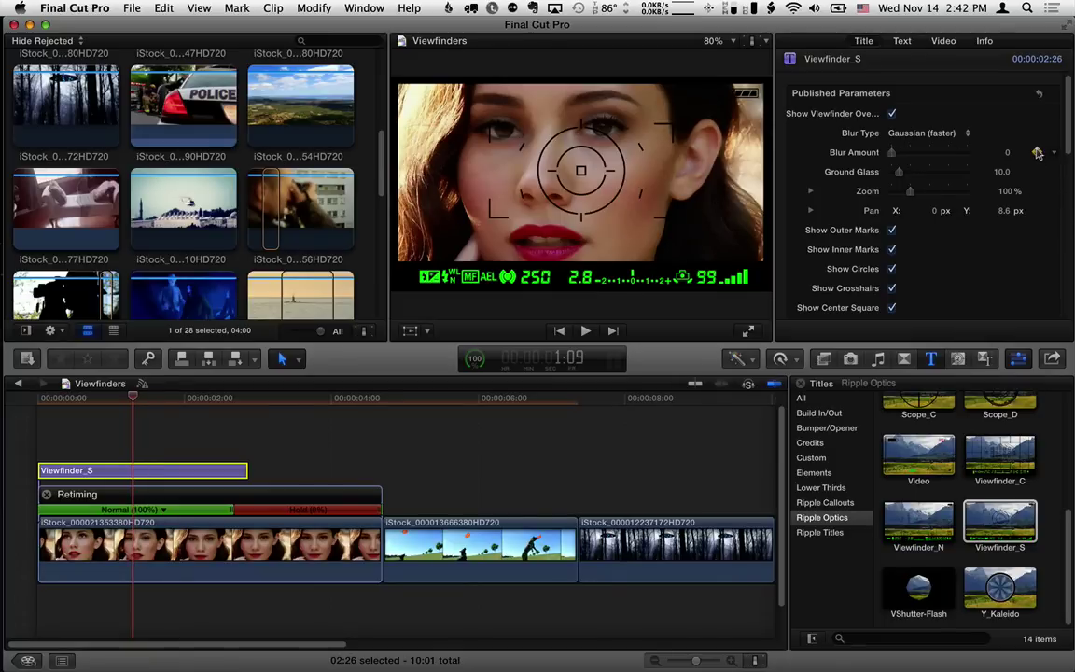
left_click(1038, 152)
left_click(25, 403)
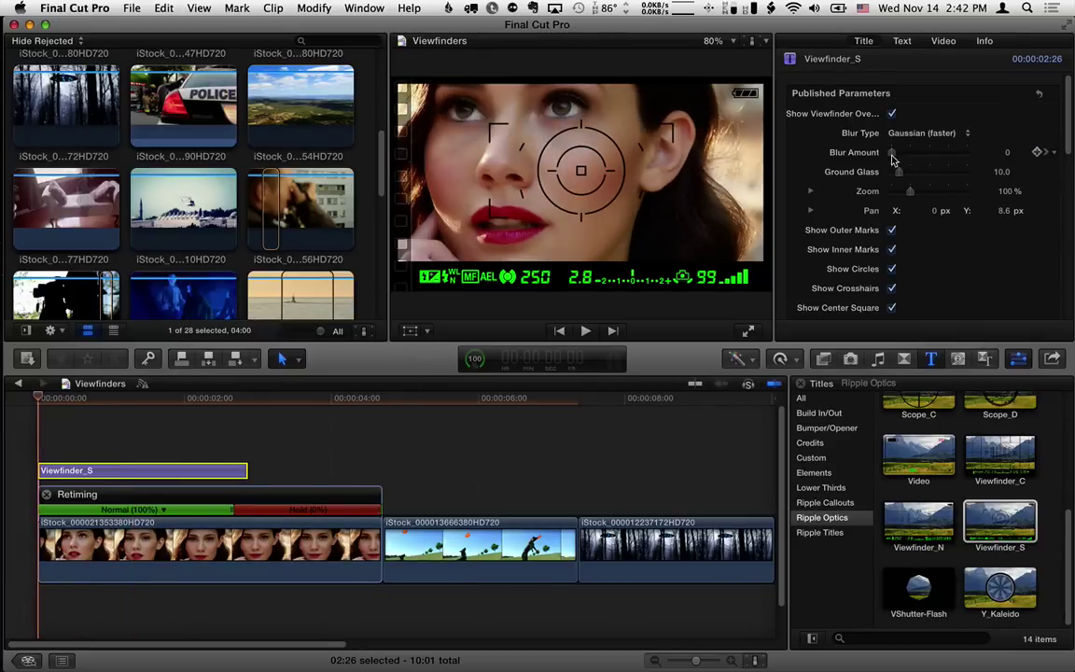
left_click_drag(892, 153, 995, 153)
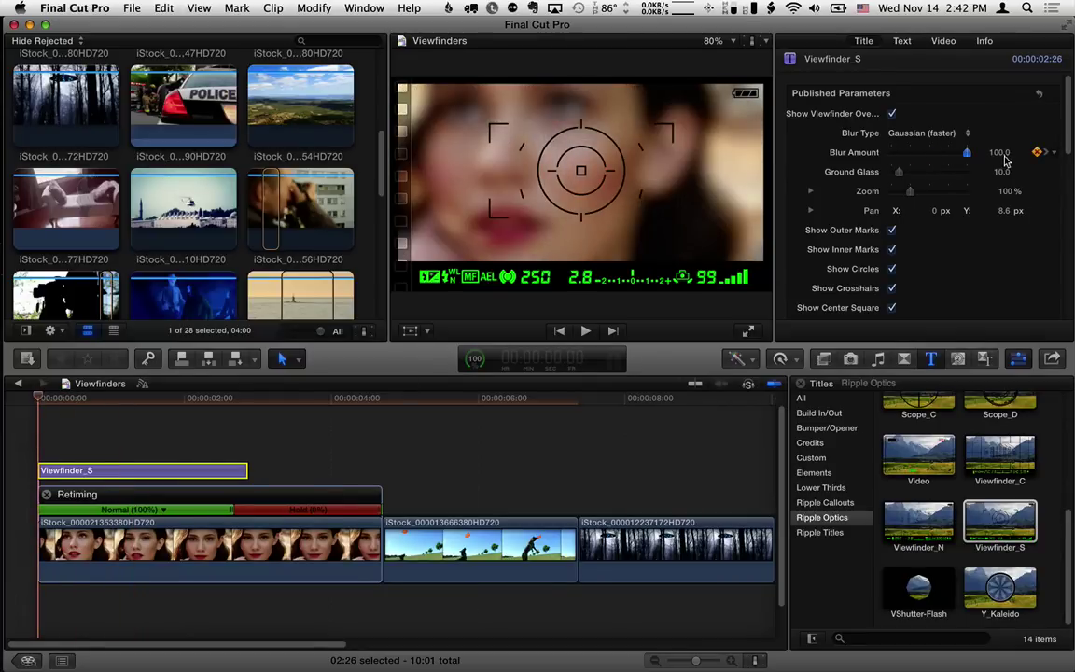
left_click(584, 332)
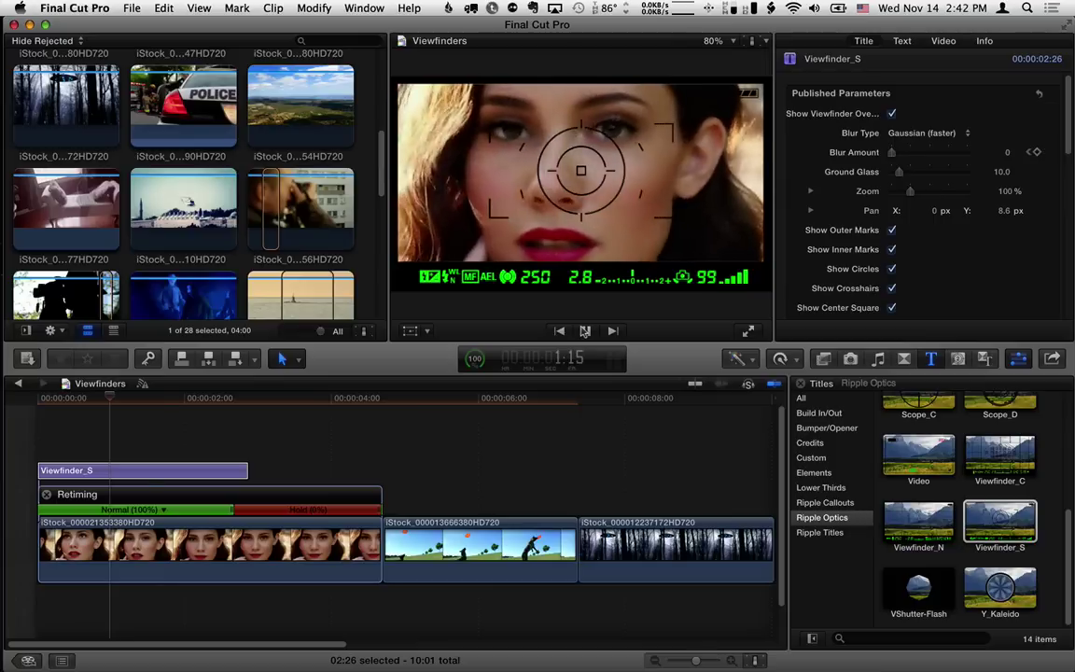
left_click(584, 331)
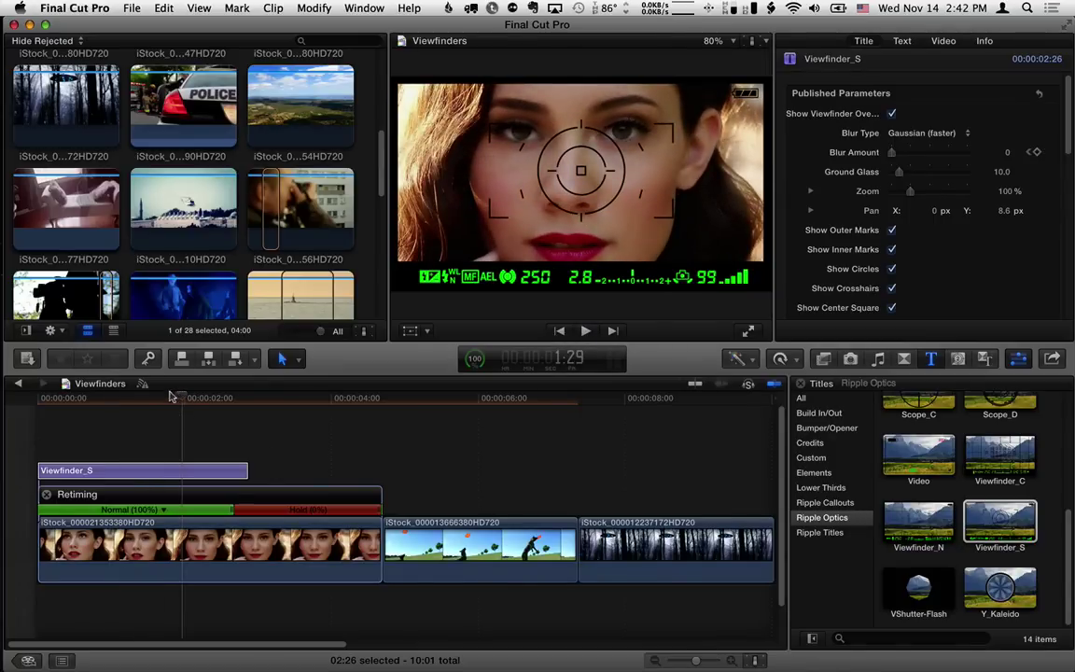
Step: Connect the VShutter-Flash title at the playhead just before the viewfinder overlay ends
left_click_drag(170, 396, 220, 398)
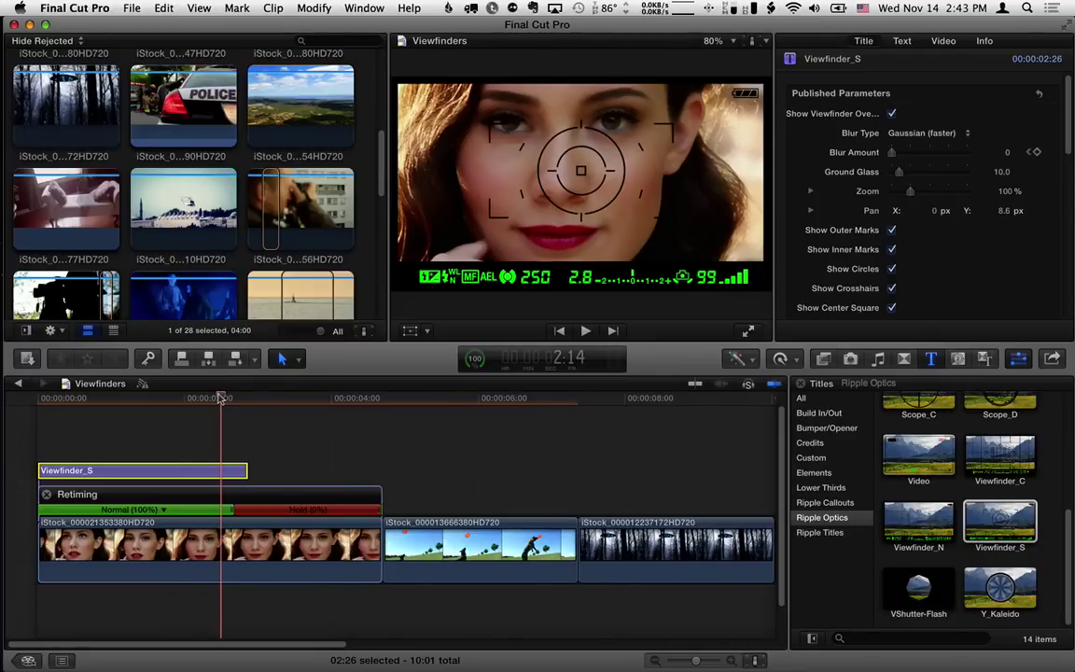
left_click(918, 592)
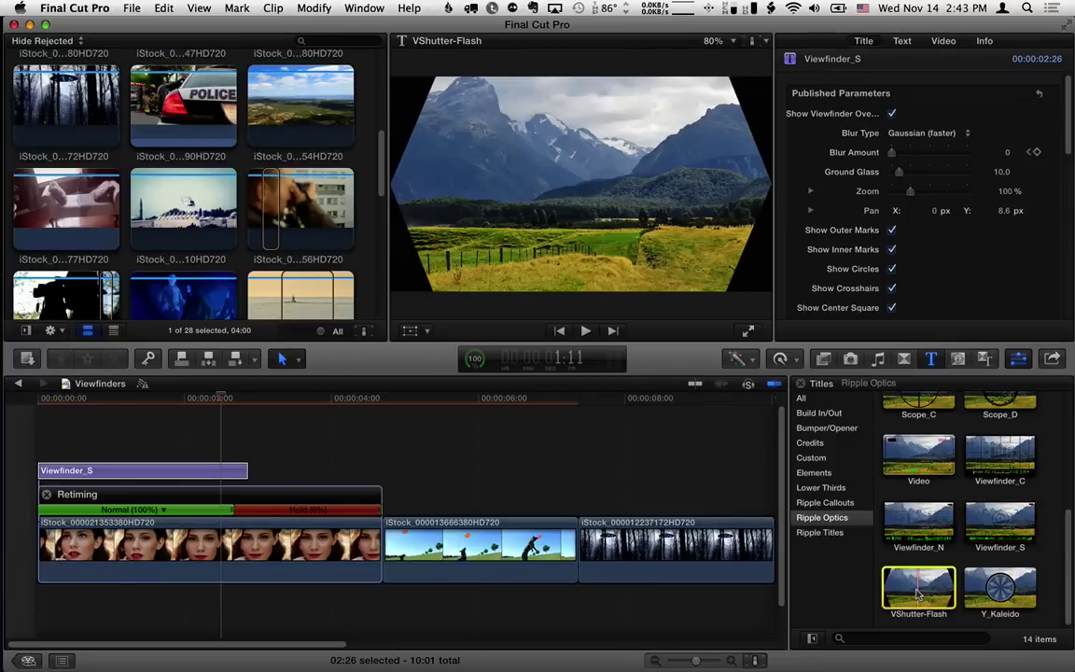
key("q")
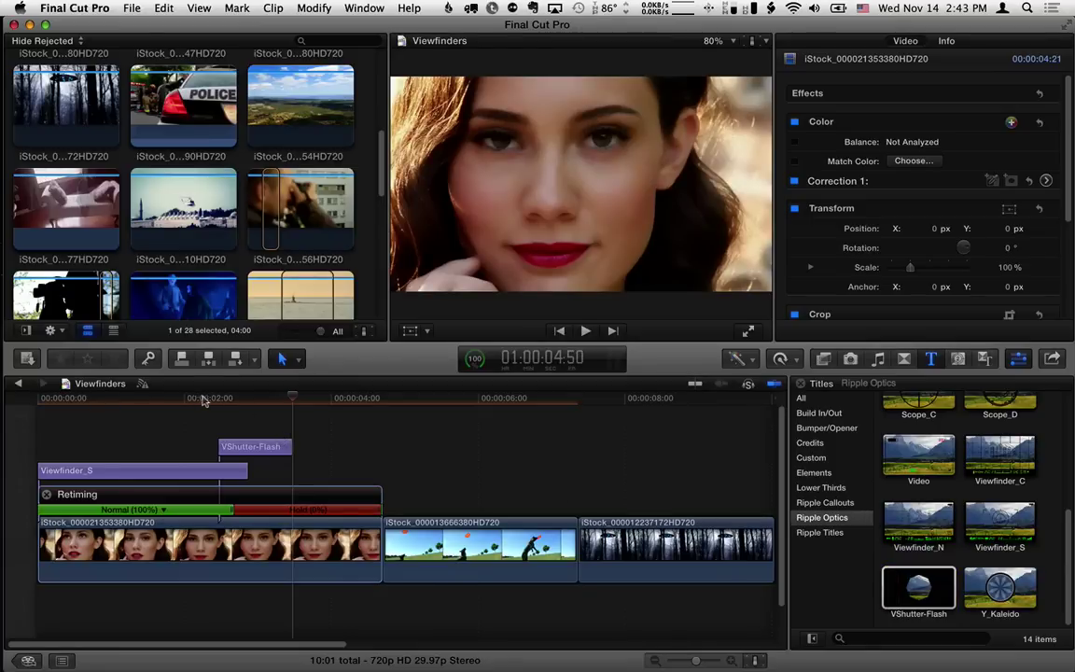
Step: Play the edit from the start and step frame by frame into the shutter title
left_click(39, 399)
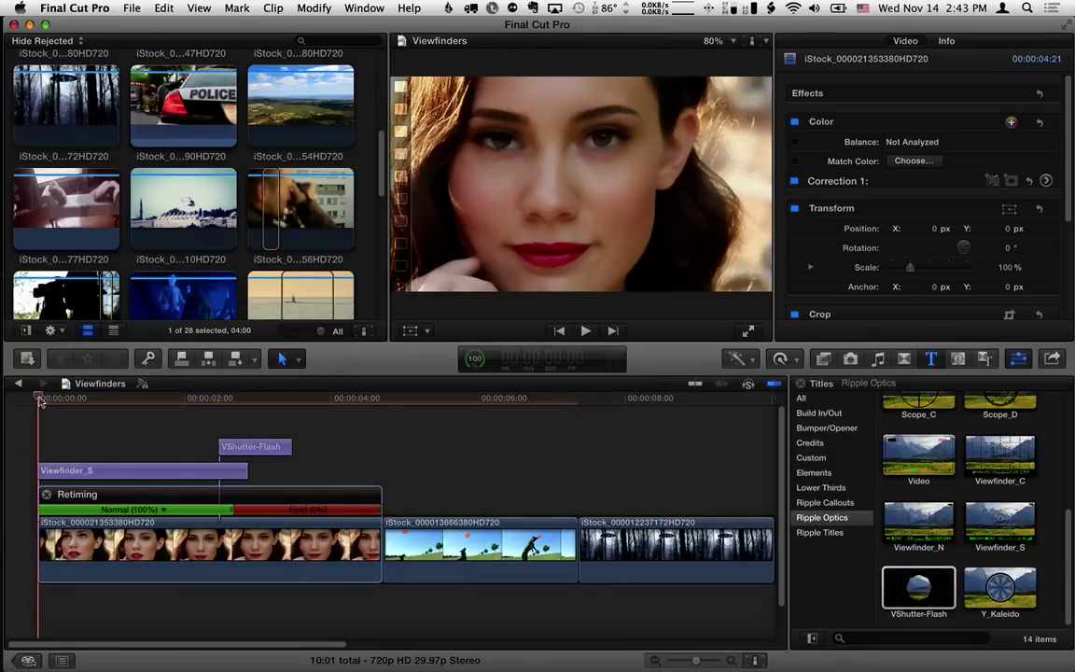
key("space")
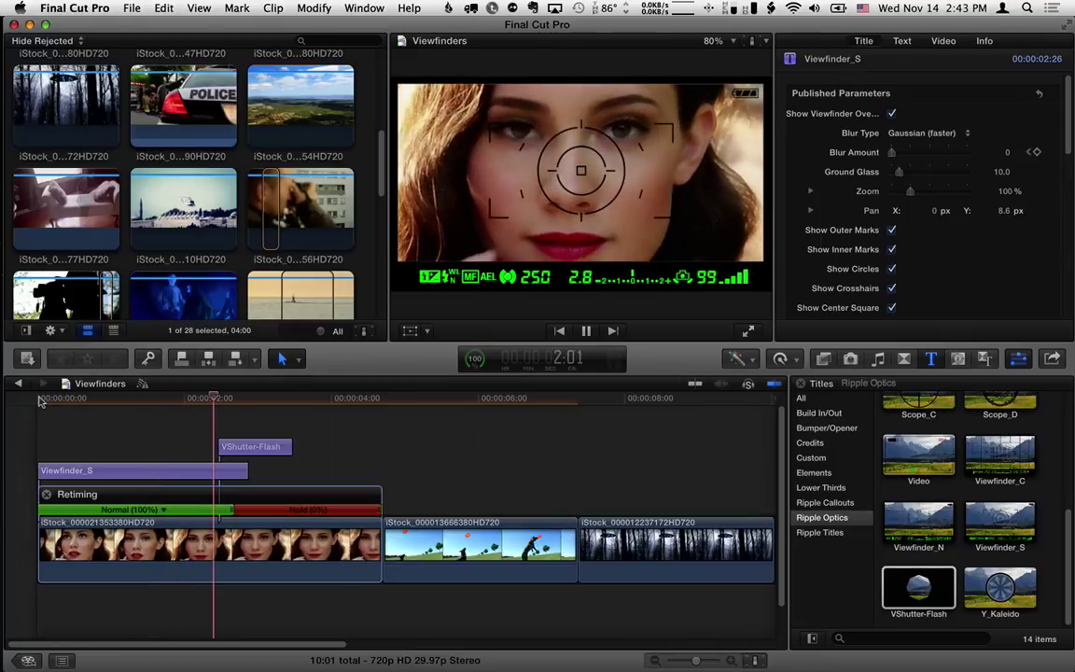
key("space")
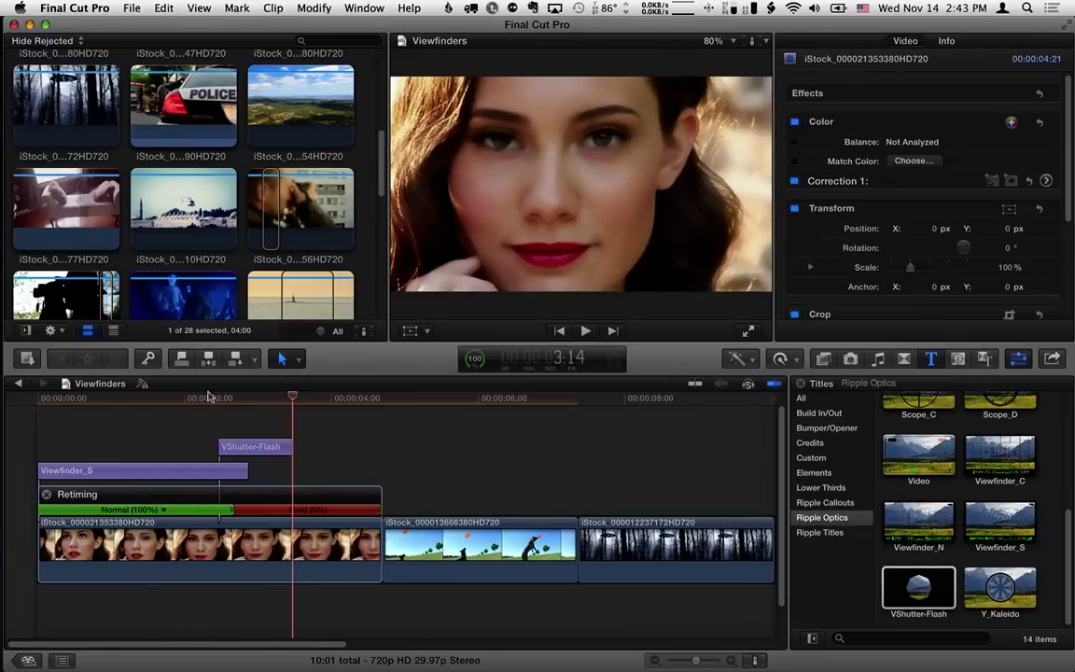
left_click(216, 398)
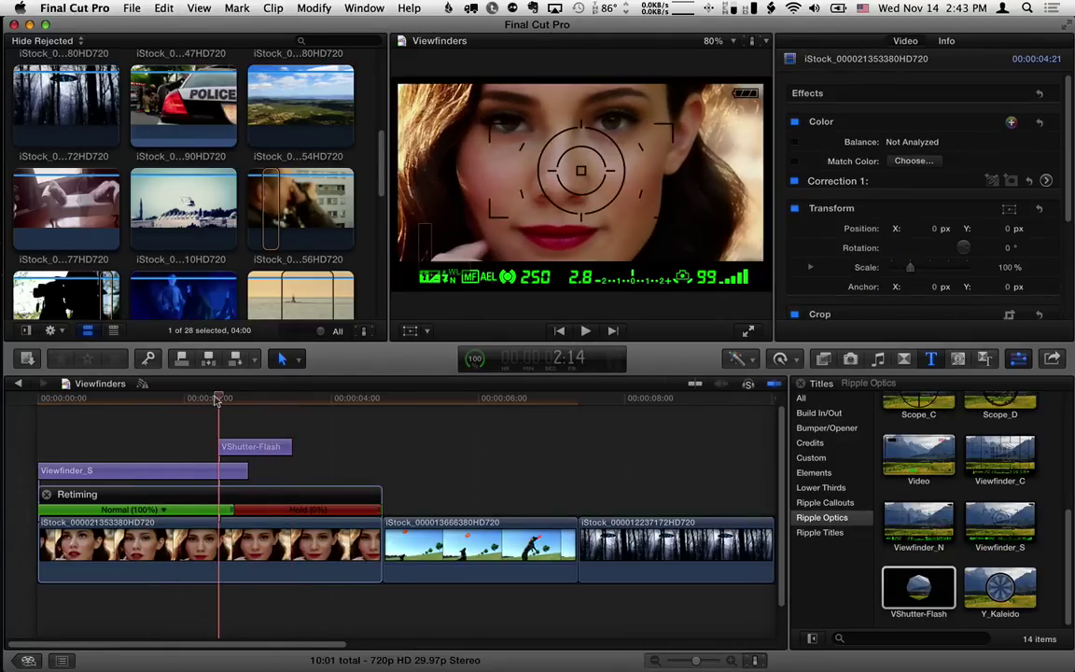
key("Right")
key("Right")
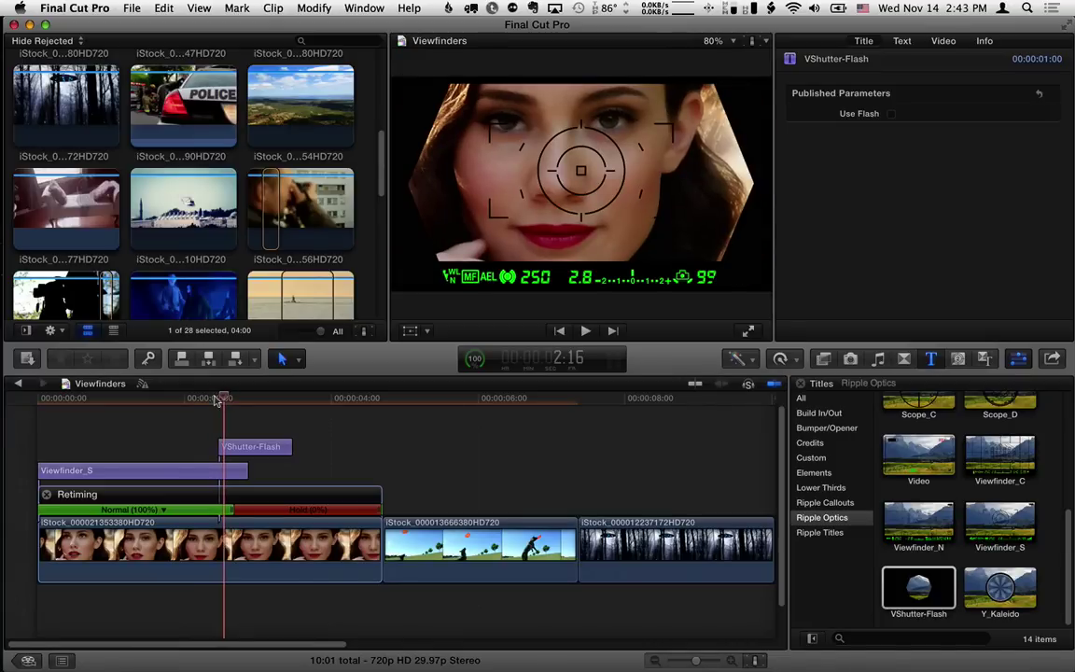
Step: Search the sound effects for 'shutter' and connect Camera Shutter.caf at the playhead
left_click(879, 457)
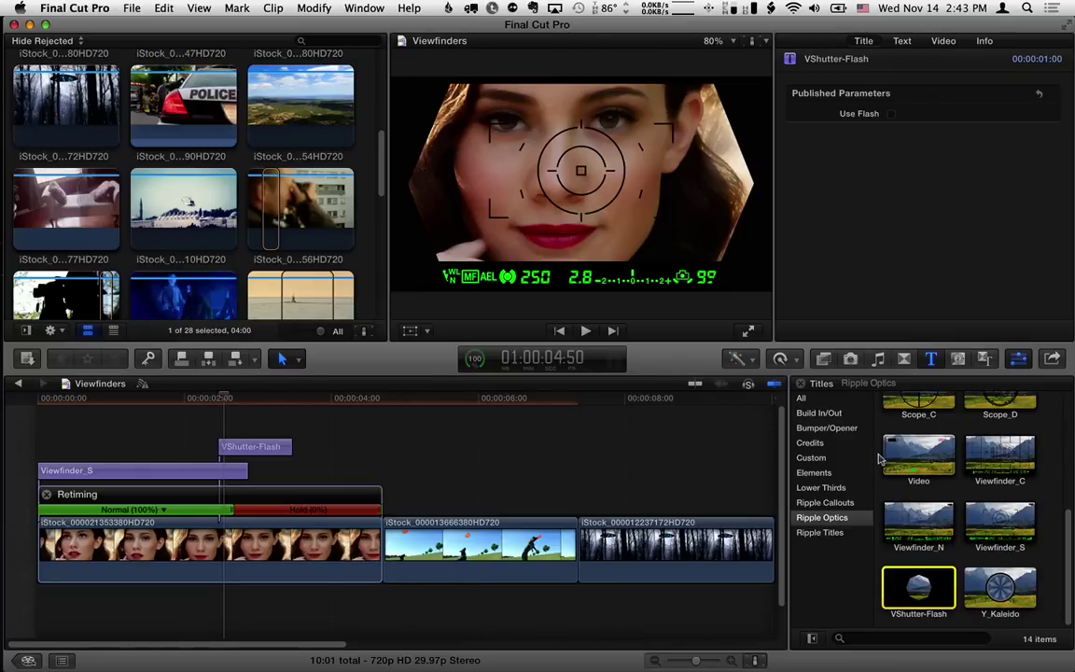
left_click(878, 360)
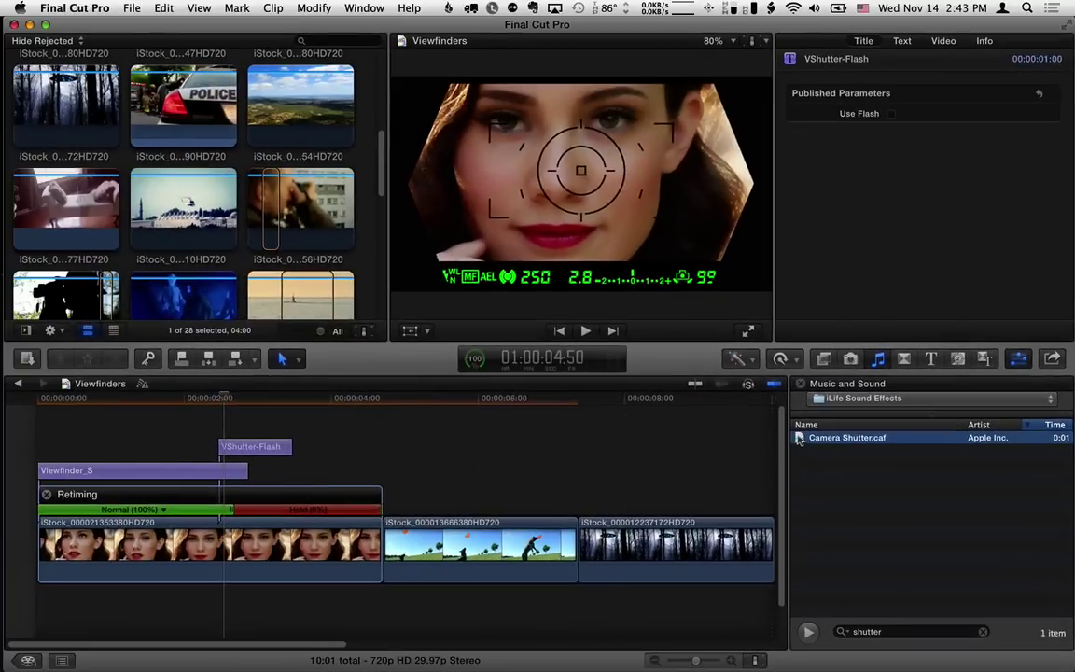
key("q")
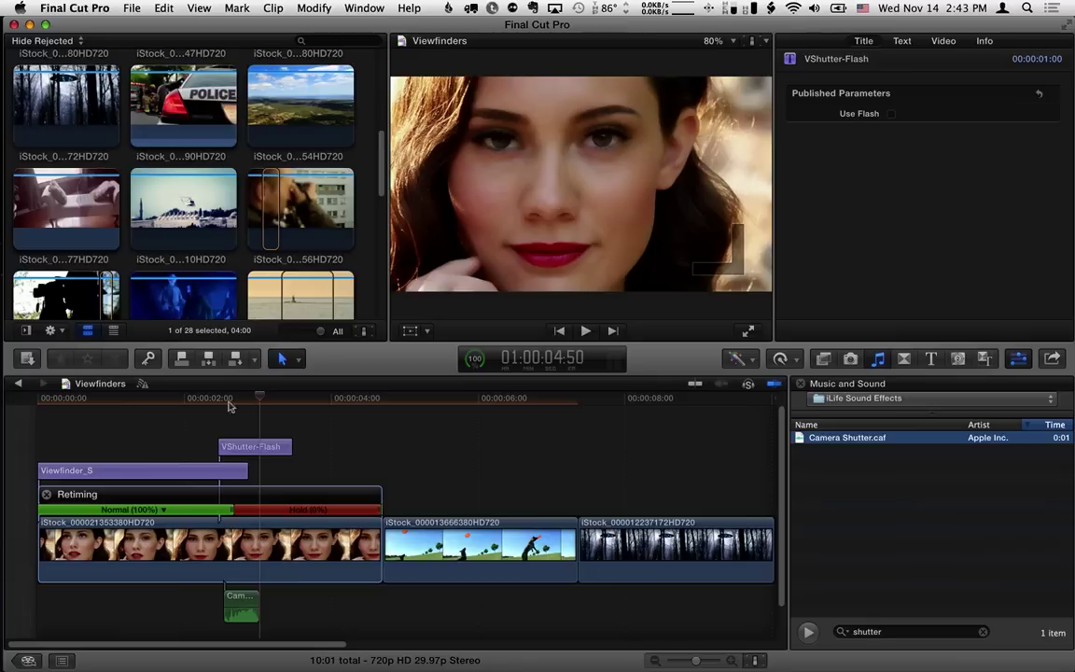
Step: Play the edit from the start to hear the shutter sound with the flash
left_click(44, 398)
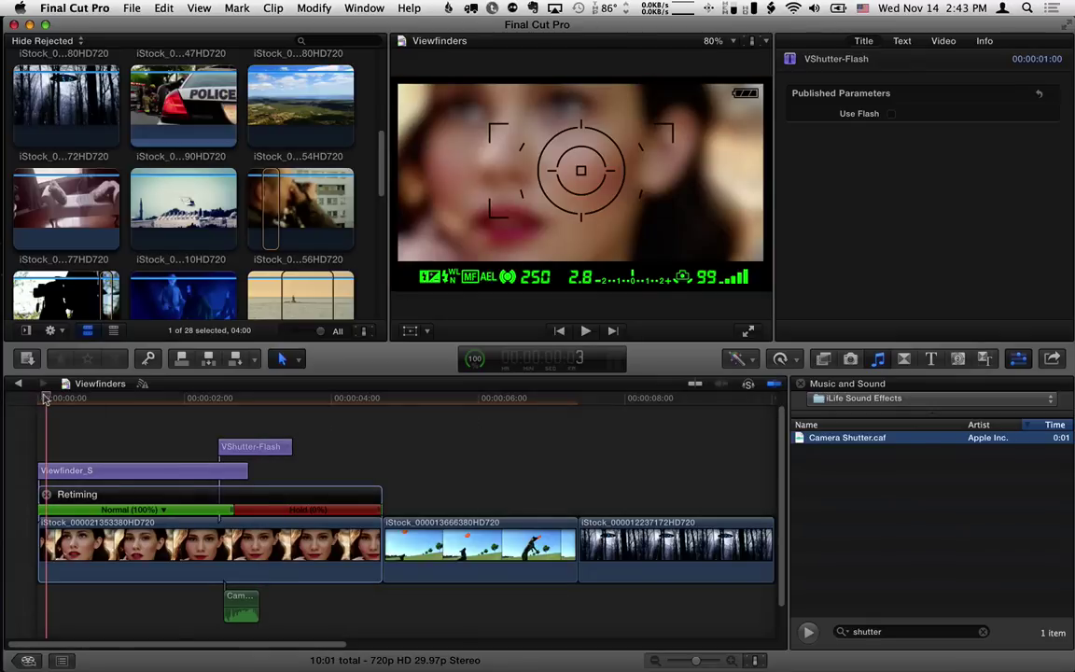
key("space")
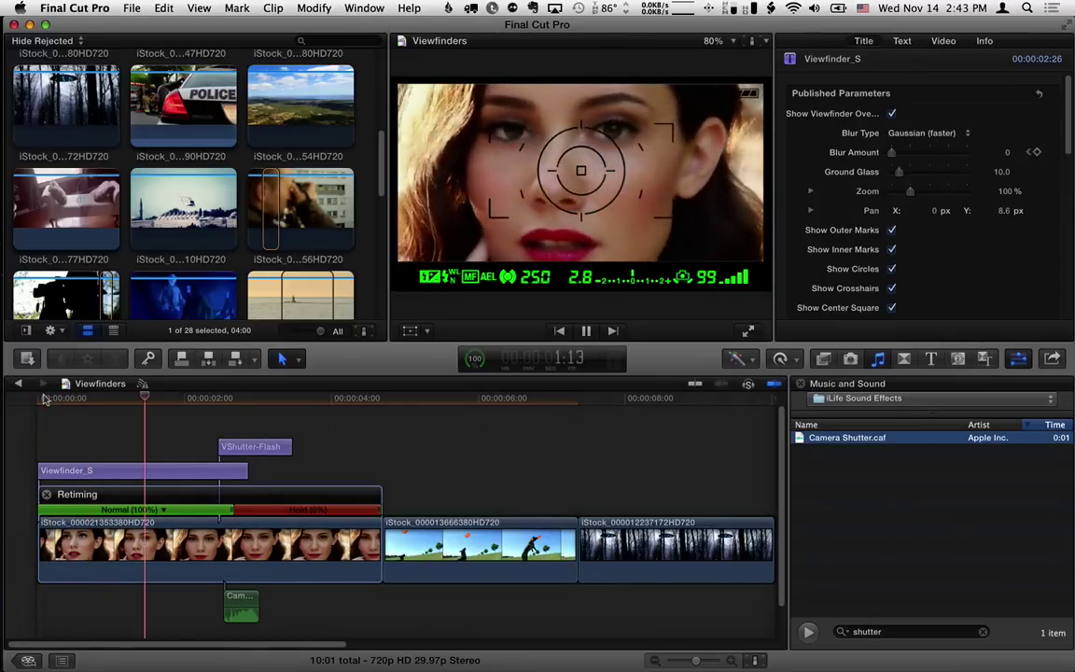
key("space")
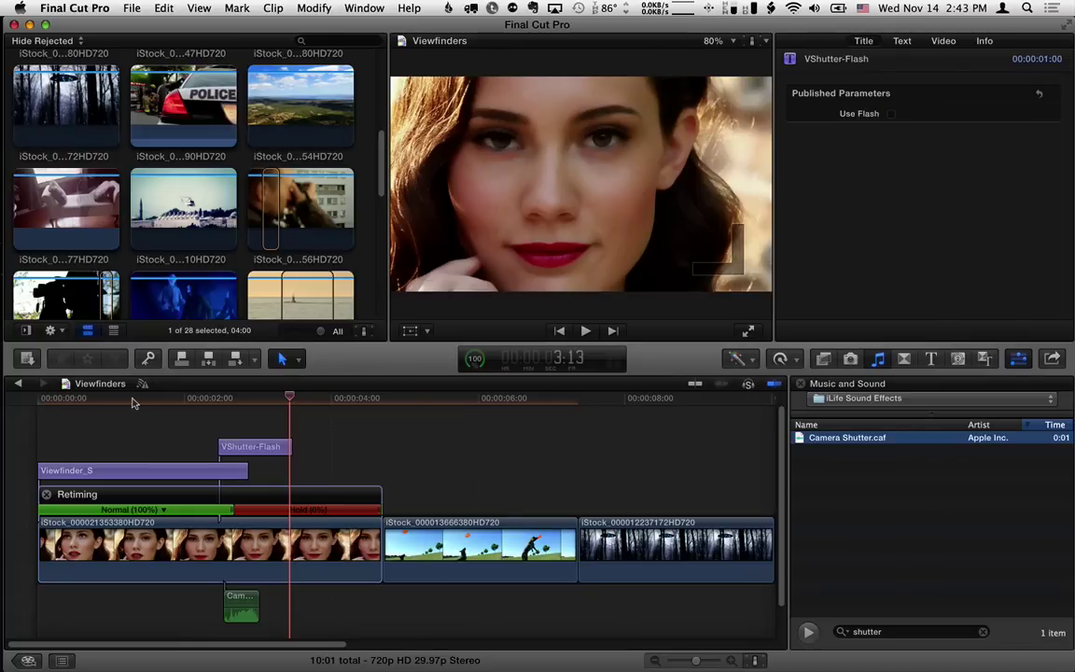
Step: Select the Viewfinder_S title and set its Blur Type to Defocus (better)
left_click(132, 399)
left_click(122, 471)
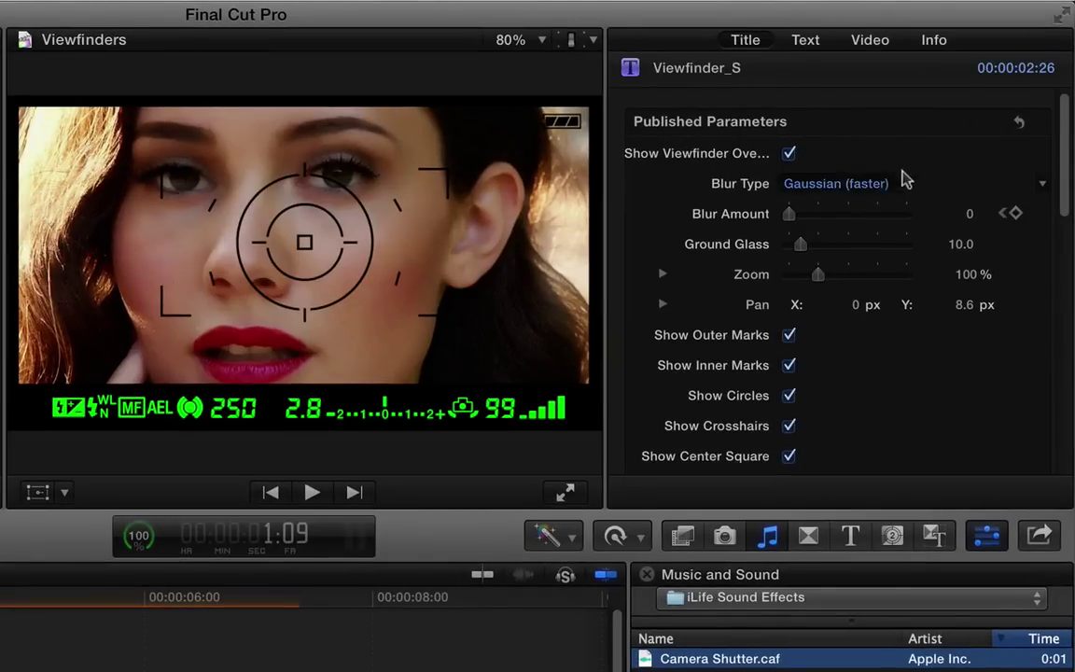
left_click(860, 187)
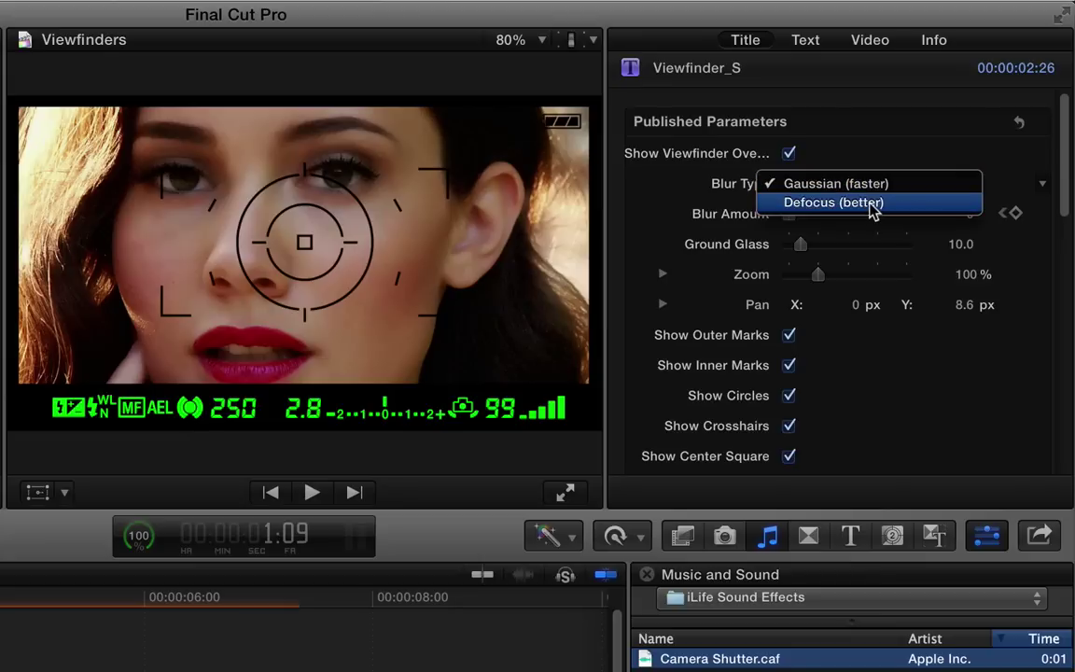
left_click(872, 203)
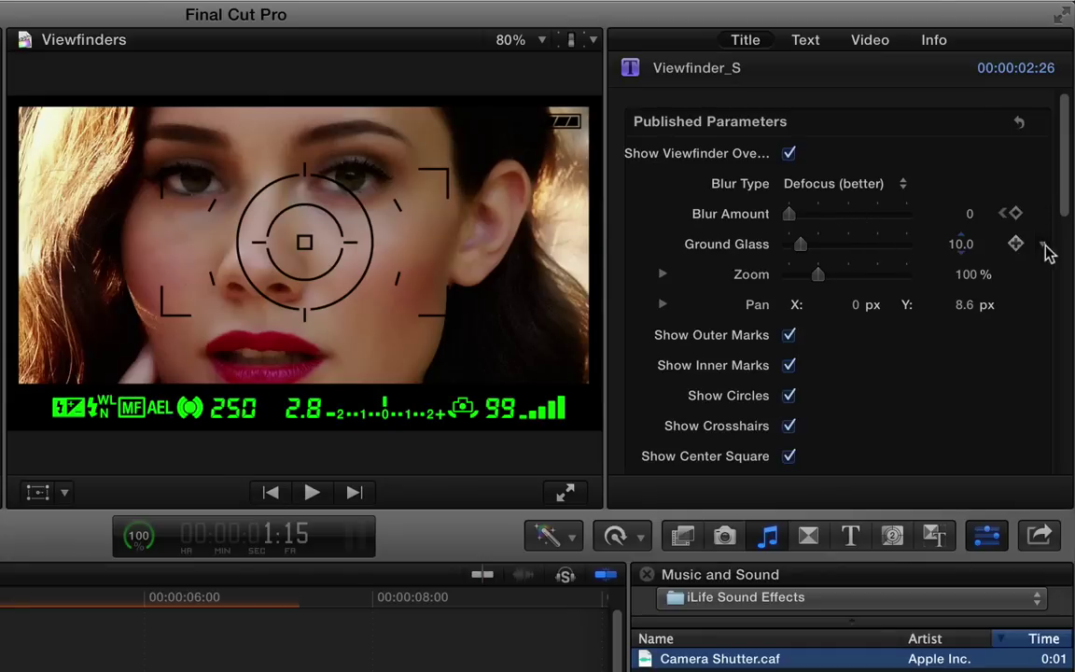
Step: Adjust the Viewfinder_S Ground Glass slider to 7.42
left_click_drag(1061, 201, 1058, 215)
mouse_move(799, 192)
left_mouse_down()
mouse_move(882, 197)
mouse_move(798, 199)
left_mouse_up()
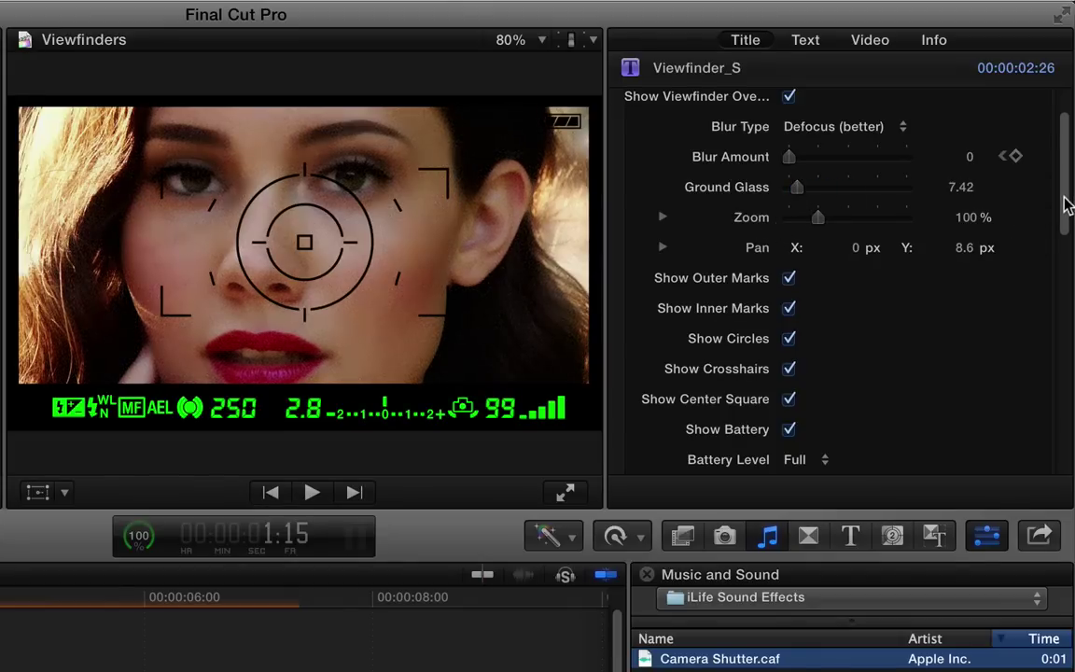
left_click_drag(1067, 204, 1066, 238)
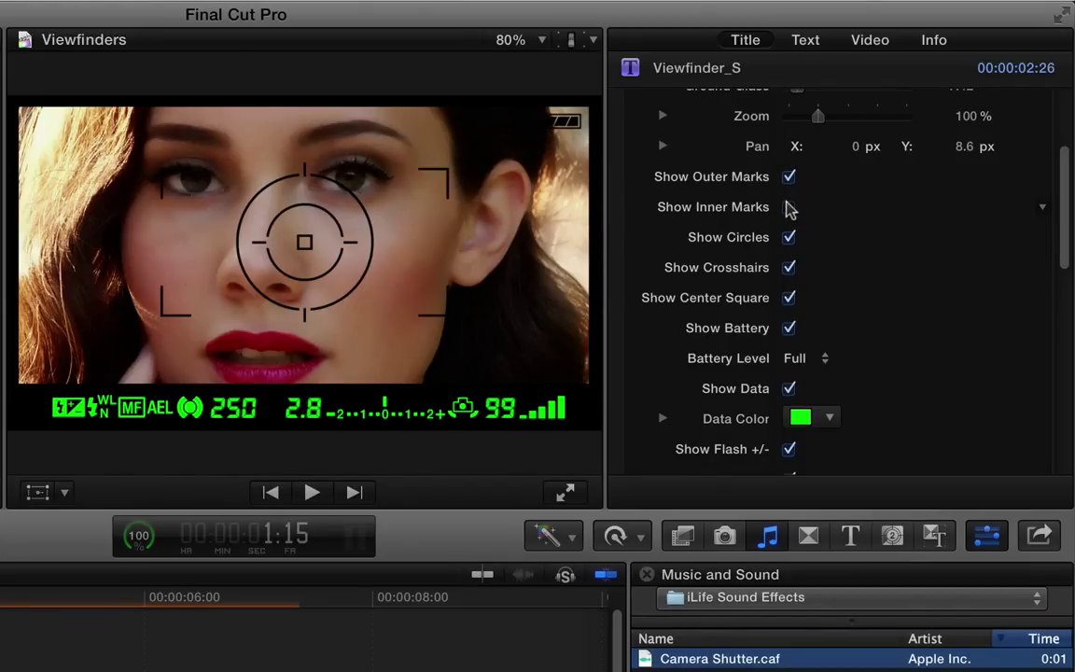
left_click(788, 207)
left_click(789, 237)
left_click(788, 237)
left_click(788, 267)
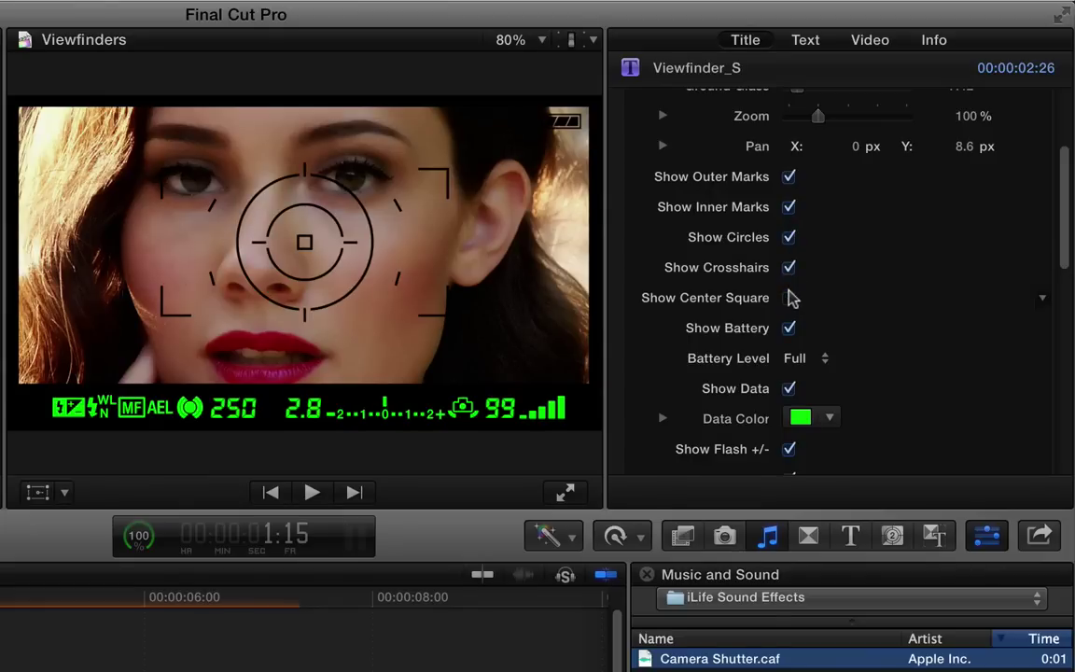
left_click(789, 297)
left_click(788, 298)
left_click(789, 328)
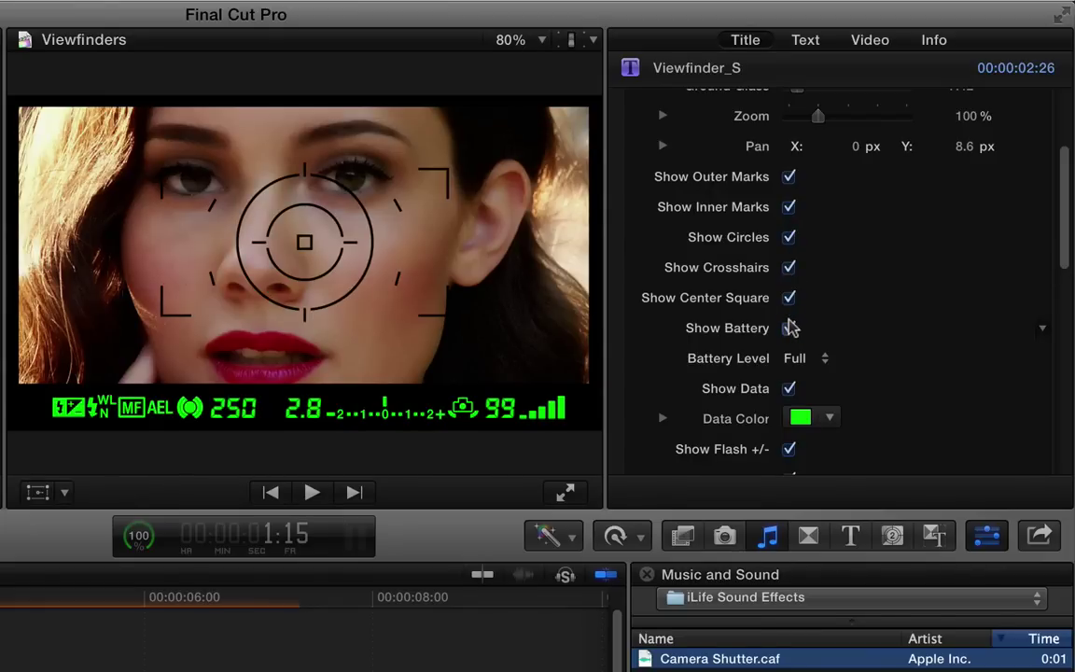
left_click(789, 327)
left_click(790, 328)
left_click(790, 327)
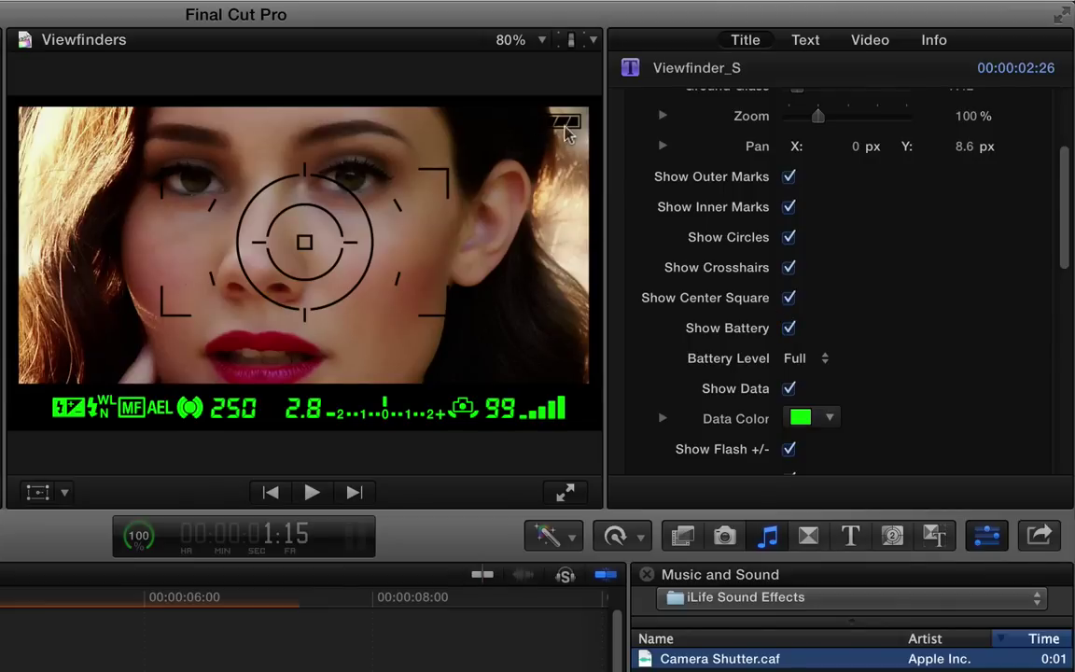
left_click(811, 366)
left_click(811, 377)
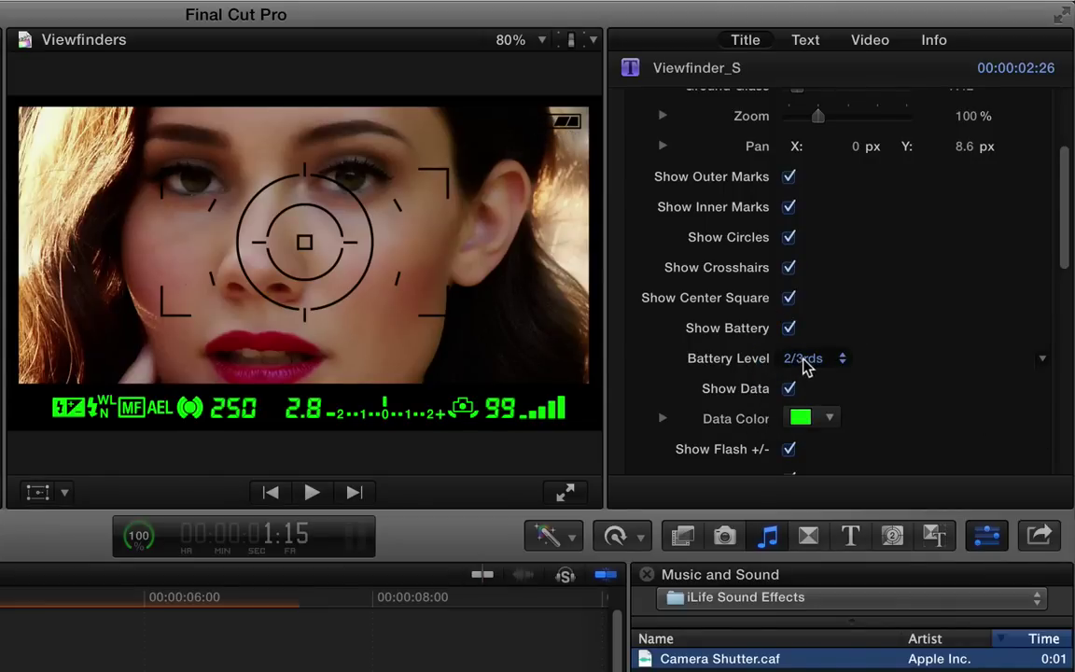
left_click(808, 366)
left_click(811, 377)
left_click(810, 361)
left_click(814, 378)
left_click(806, 364)
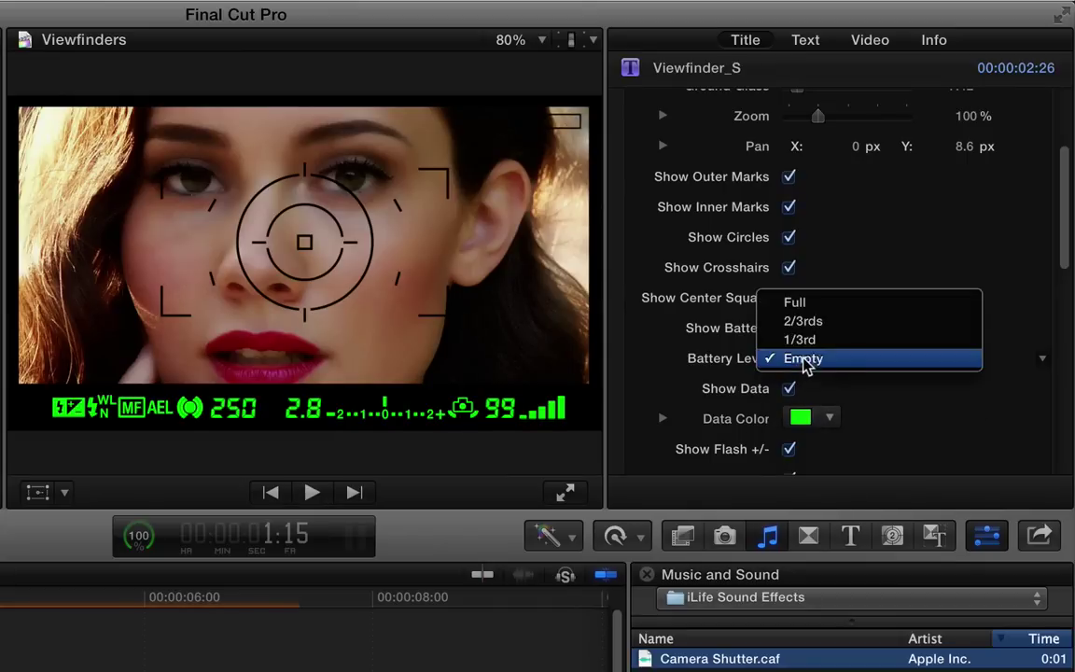
left_click(808, 303)
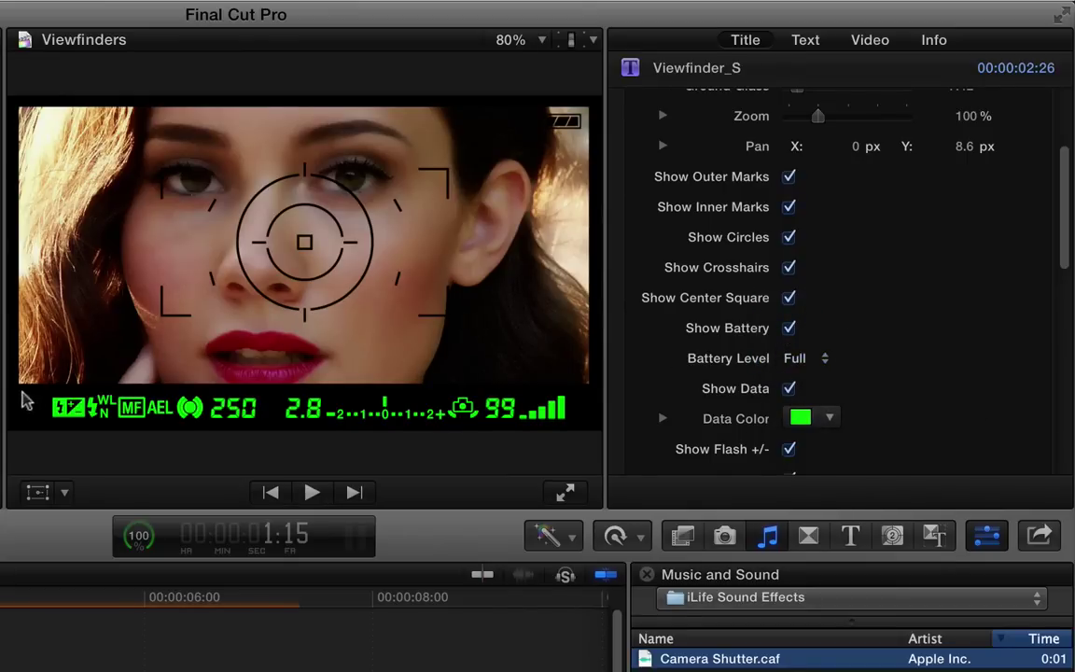
left_click(789, 388)
left_click_drag(1062, 269, 1069, 323)
Step: Turn the Viewfinder_S data readout back on and make it white
left_click(790, 152)
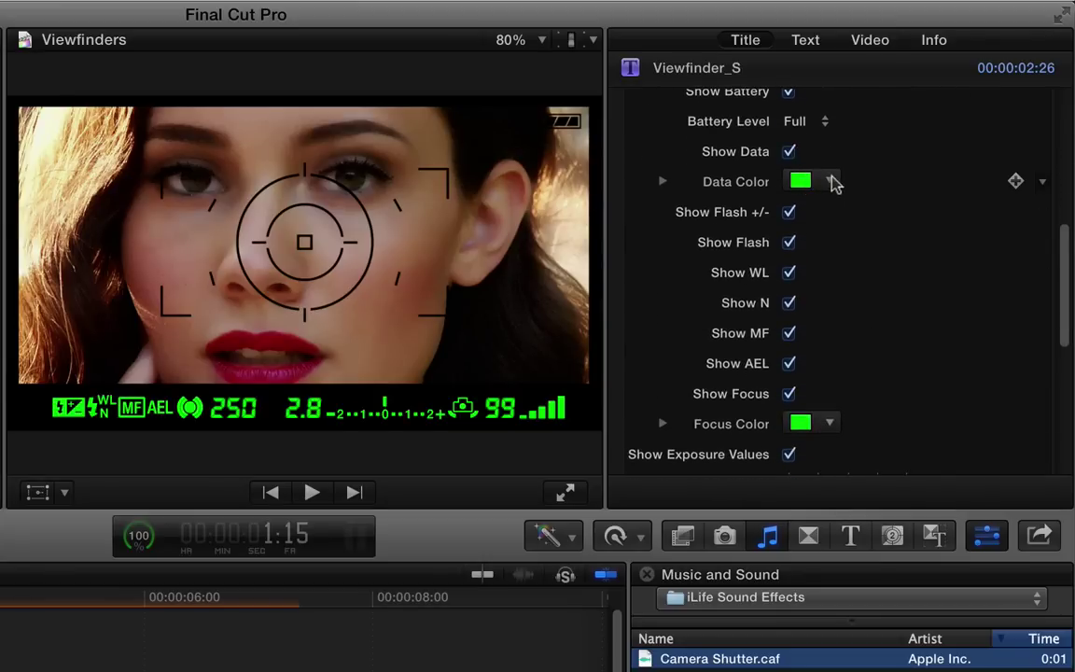
left_click(829, 180)
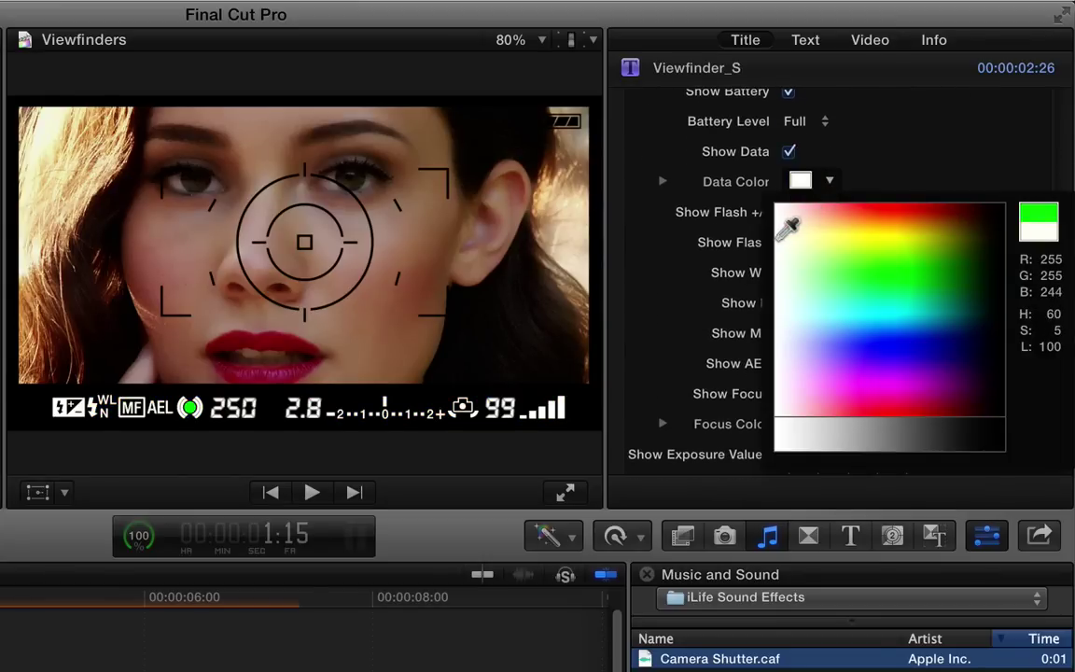
left_click(1063, 243)
left_click_drag(1062, 249, 1064, 261)
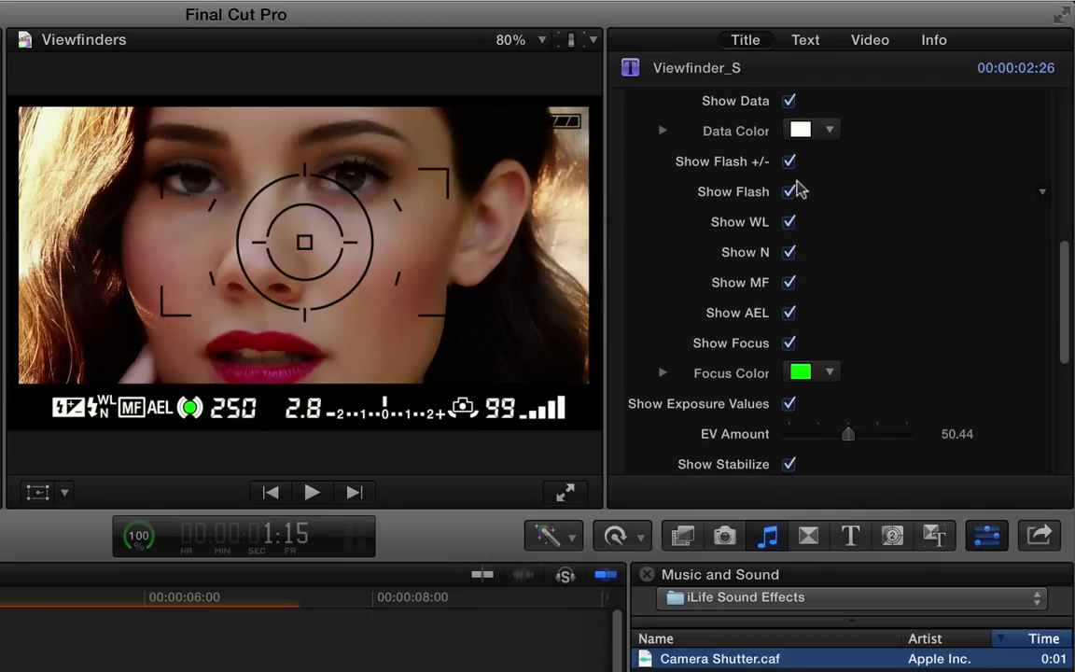
Step: Uncheck Show Flash +/-, Show Flash and Show N, and set Focus Color to red
left_click(788, 162)
left_click(788, 191)
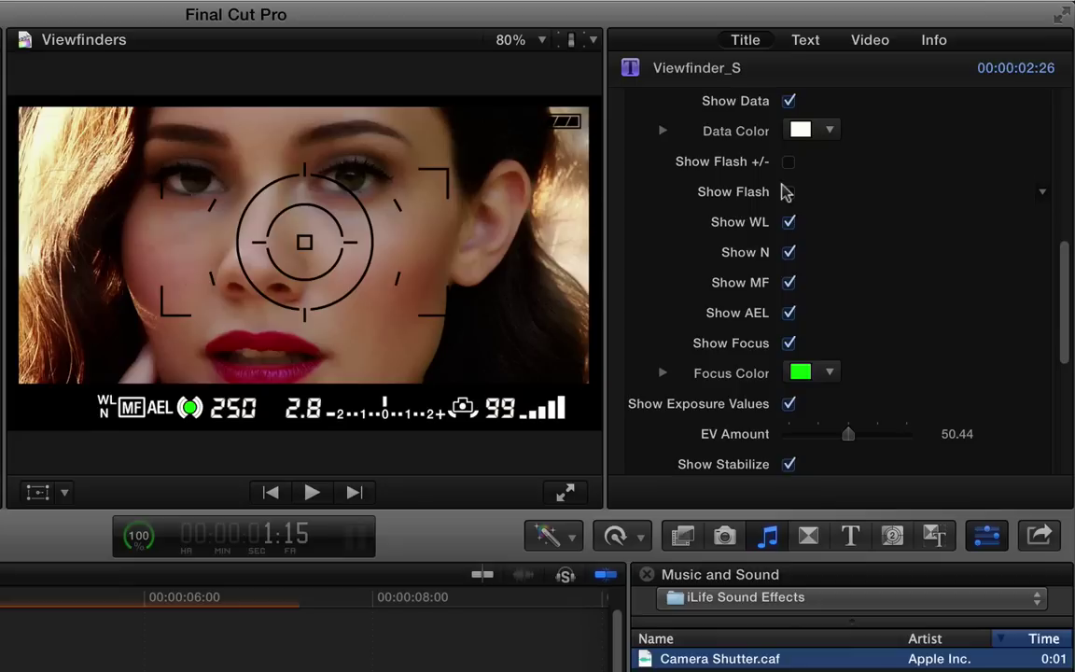
left_click(789, 250)
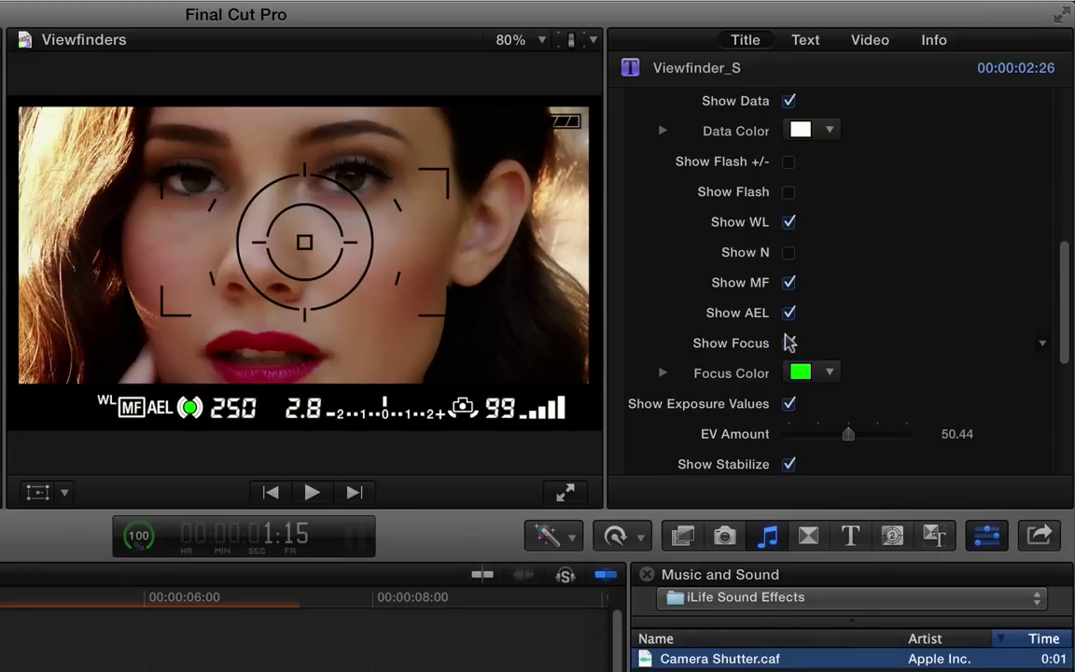
left_click(829, 372)
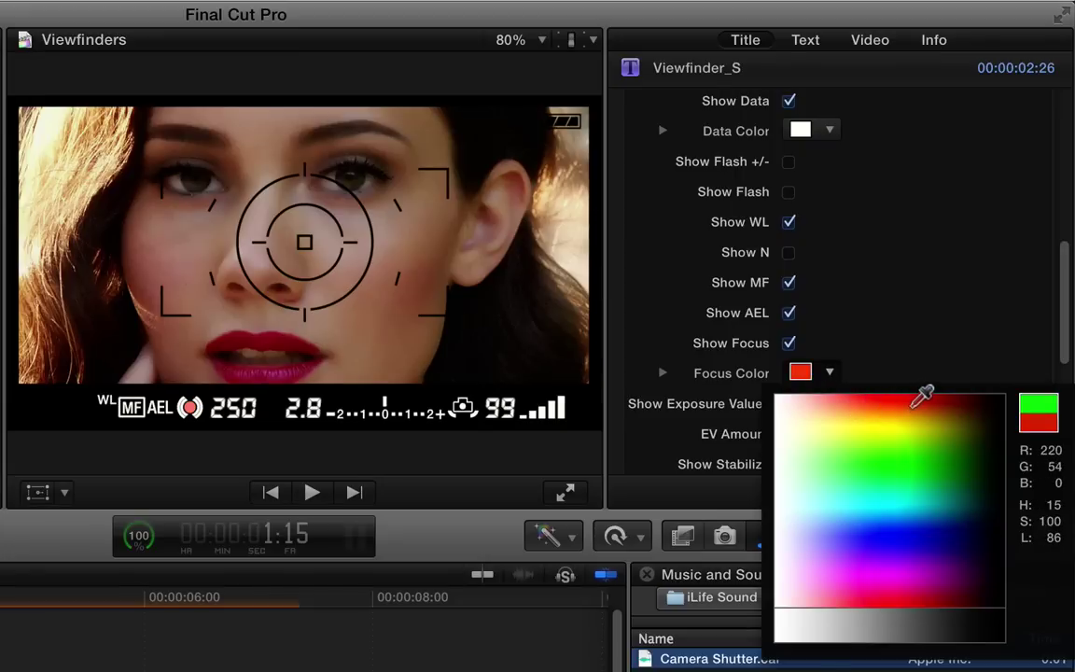
left_click(924, 397)
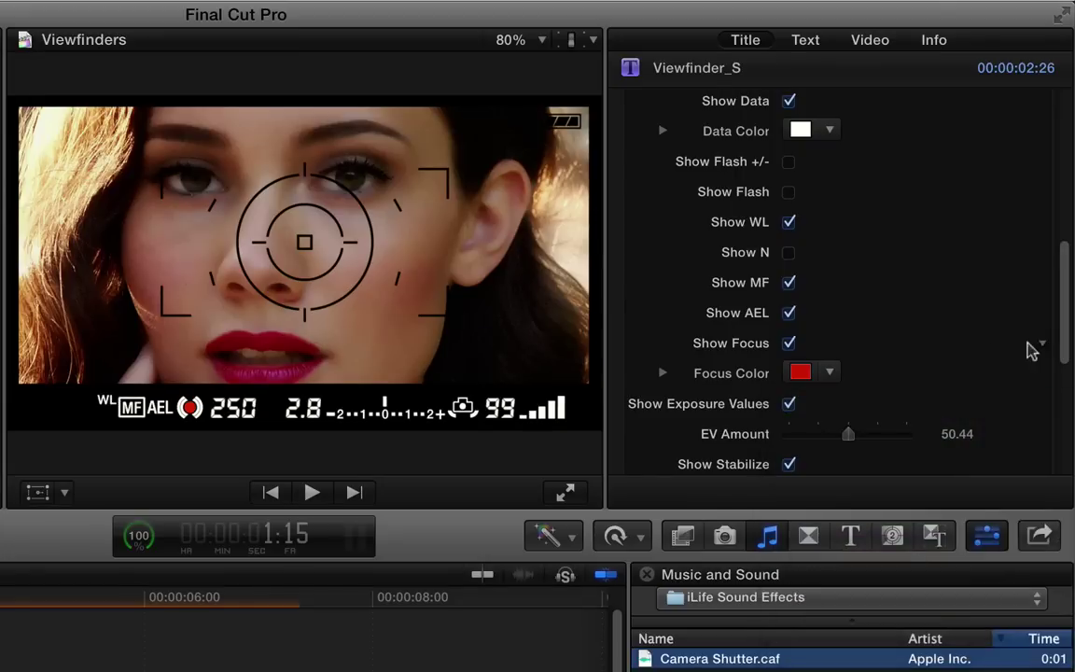
Step: Toggle Show Exposure Values off and on, then set EV Amount to 52.12
scroll(1053, 324, "down", 5)
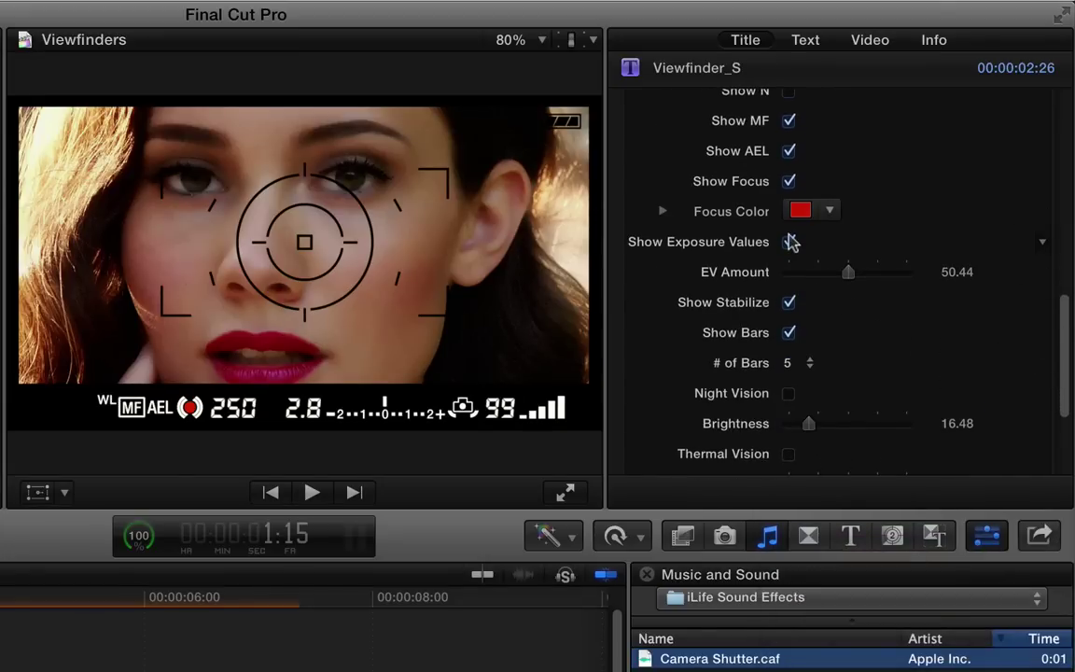
left_click(787, 241)
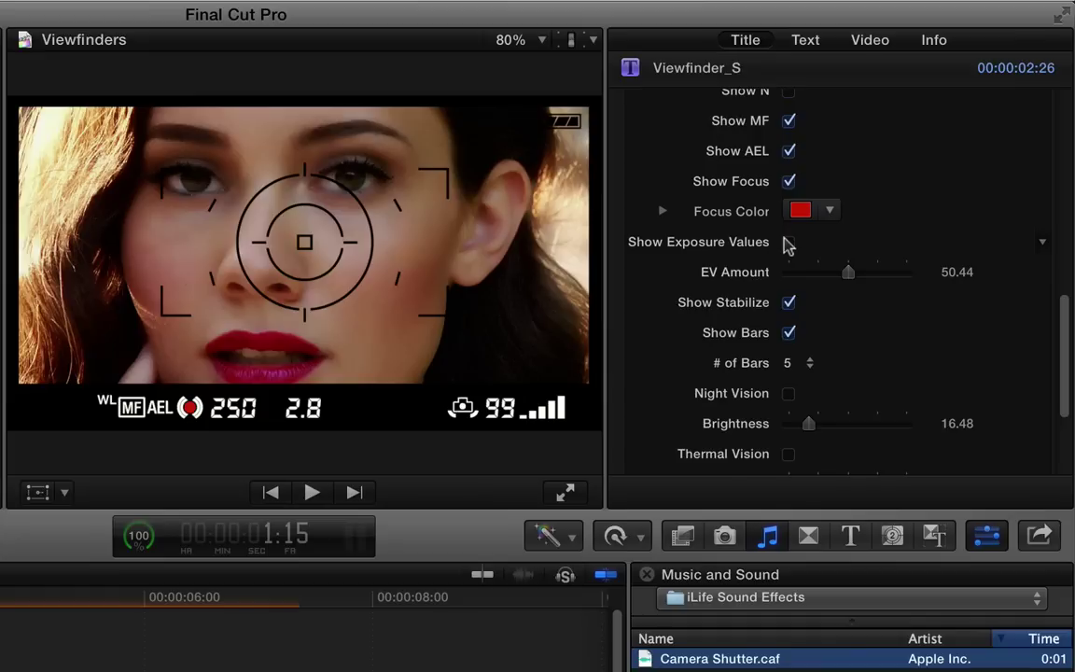
left_click(786, 241)
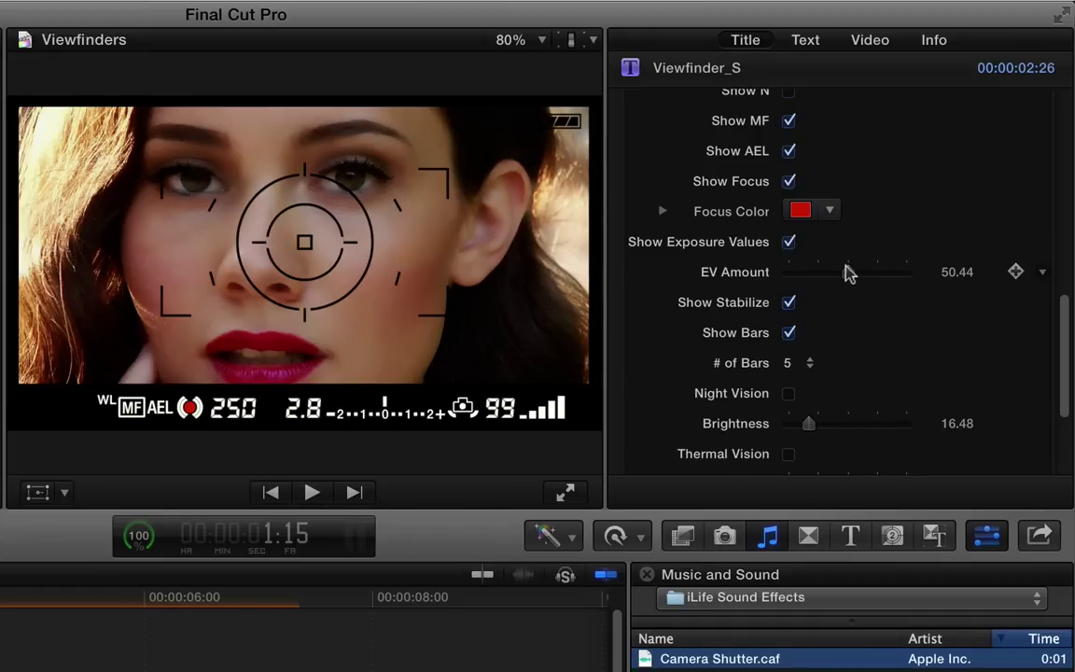
mouse_move(847, 272)
left_mouse_down()
mouse_move(813, 272)
mouse_move(868, 274)
mouse_move(851, 274)
left_mouse_up()
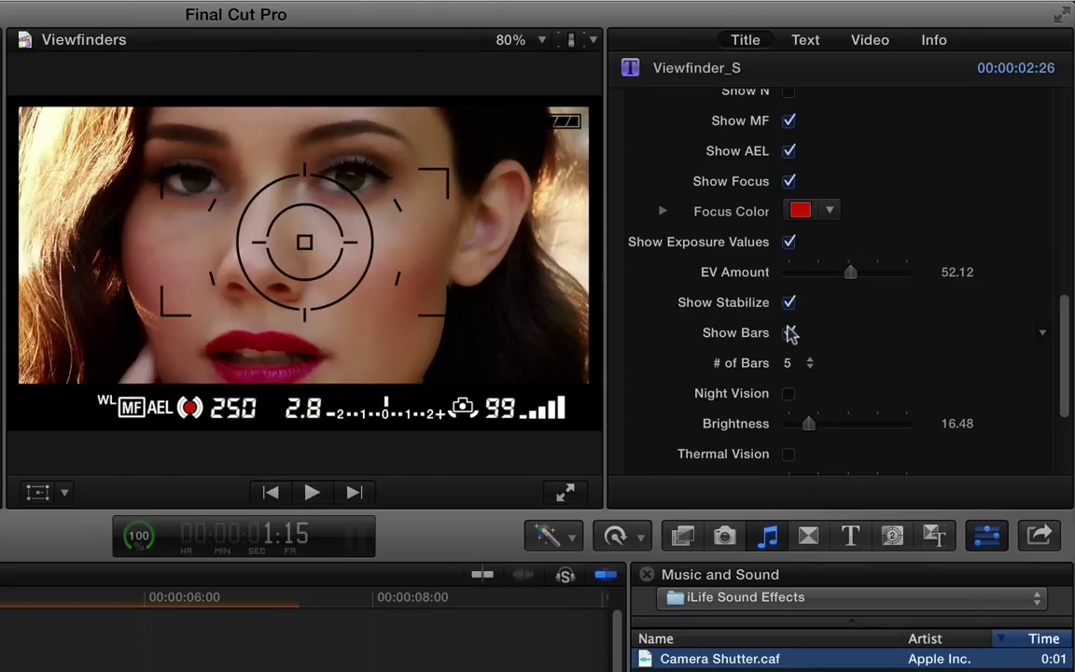
Step: Toggle Show Bars off and on, then set # of Bars to 4
left_click(789, 332)
left_click(788, 332)
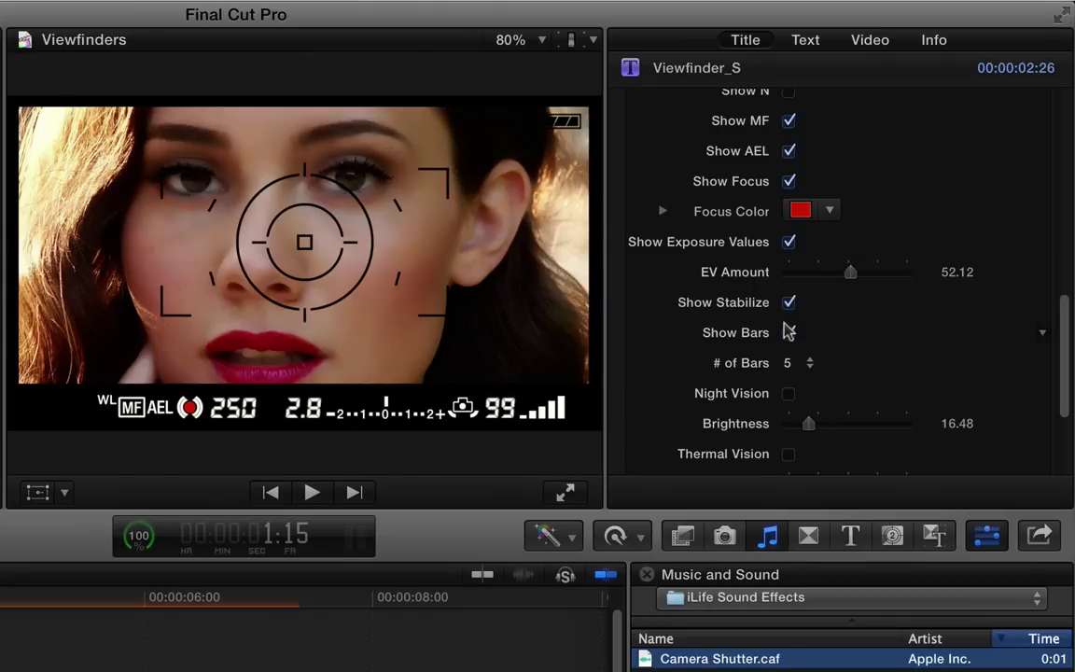
left_click(798, 362)
left_click(796, 345)
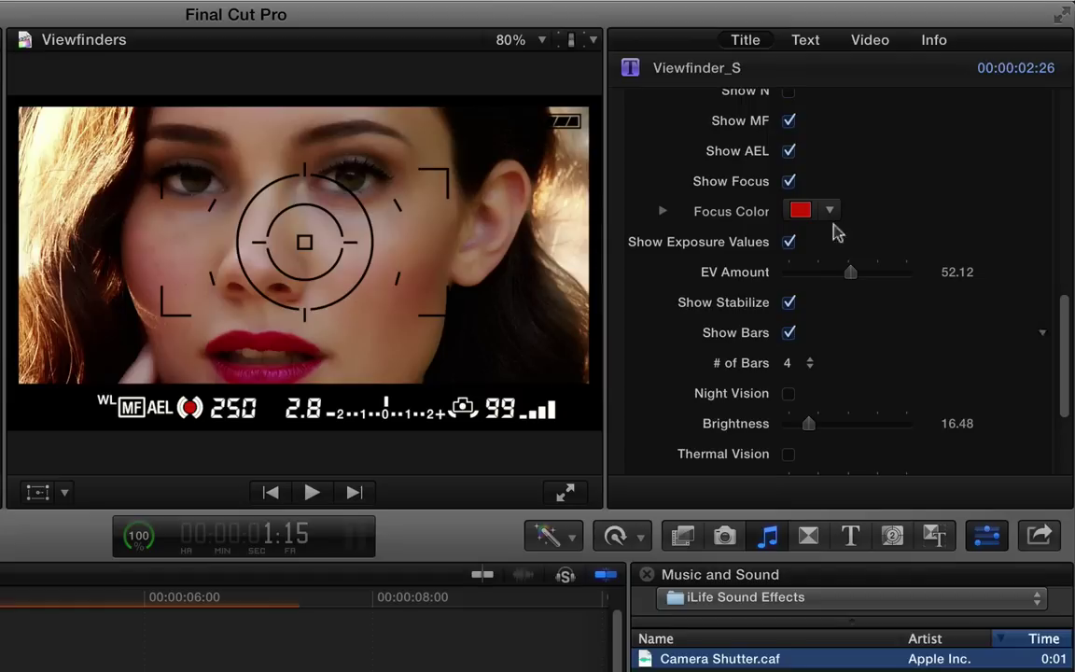
Step: Keep the viewfinder overlay's font set to Let's go Digital in the Text inspector
left_click(806, 41)
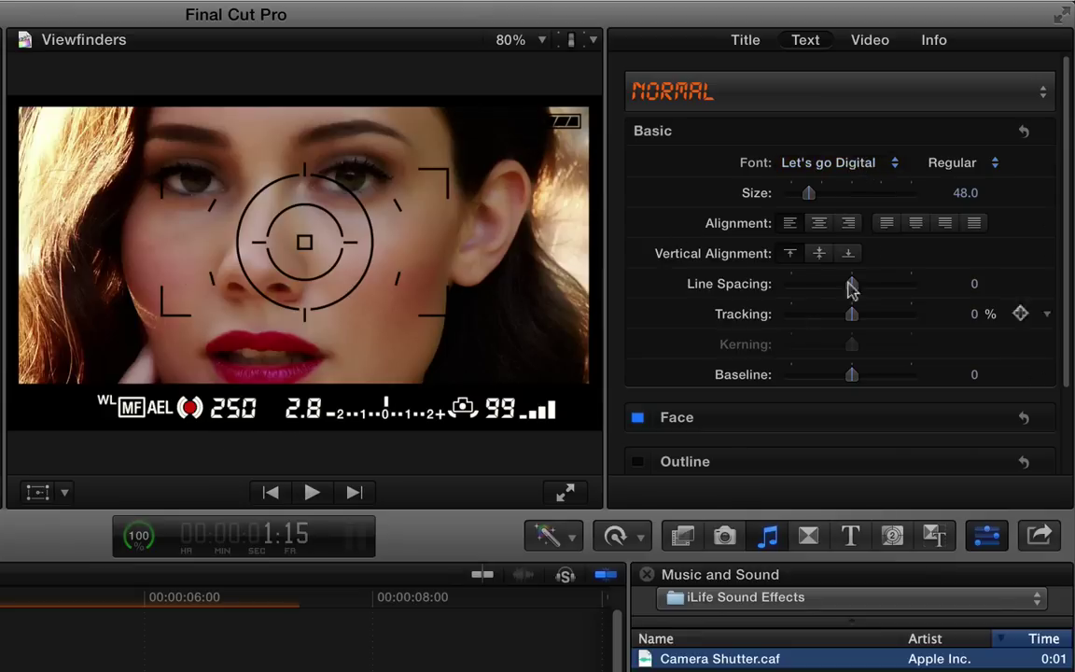
left_click(849, 167)
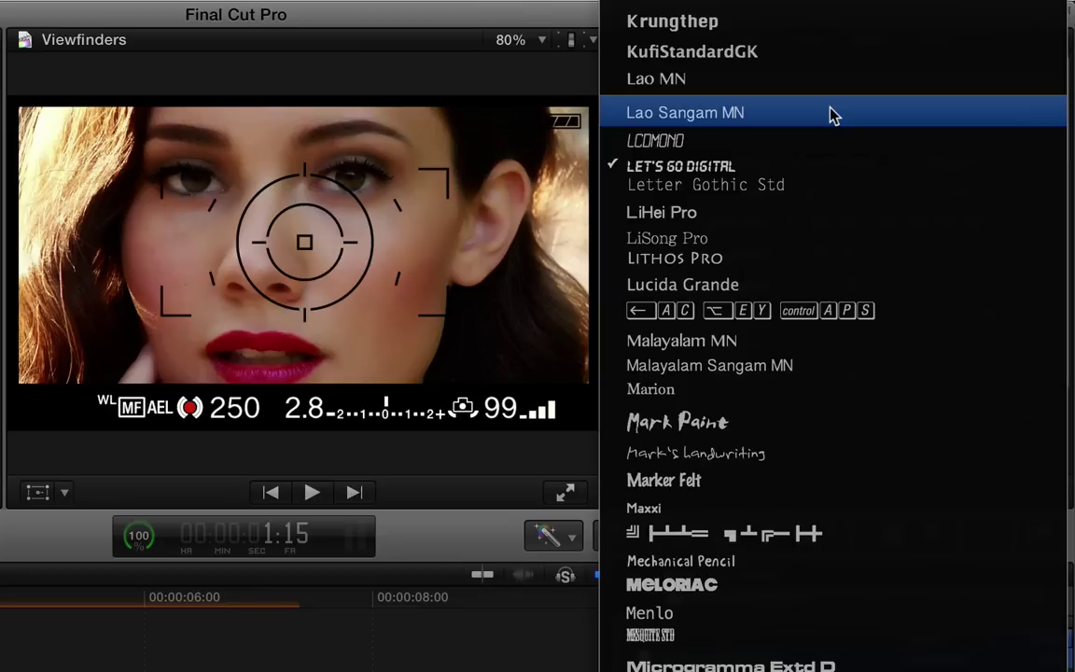
left_click(817, 168)
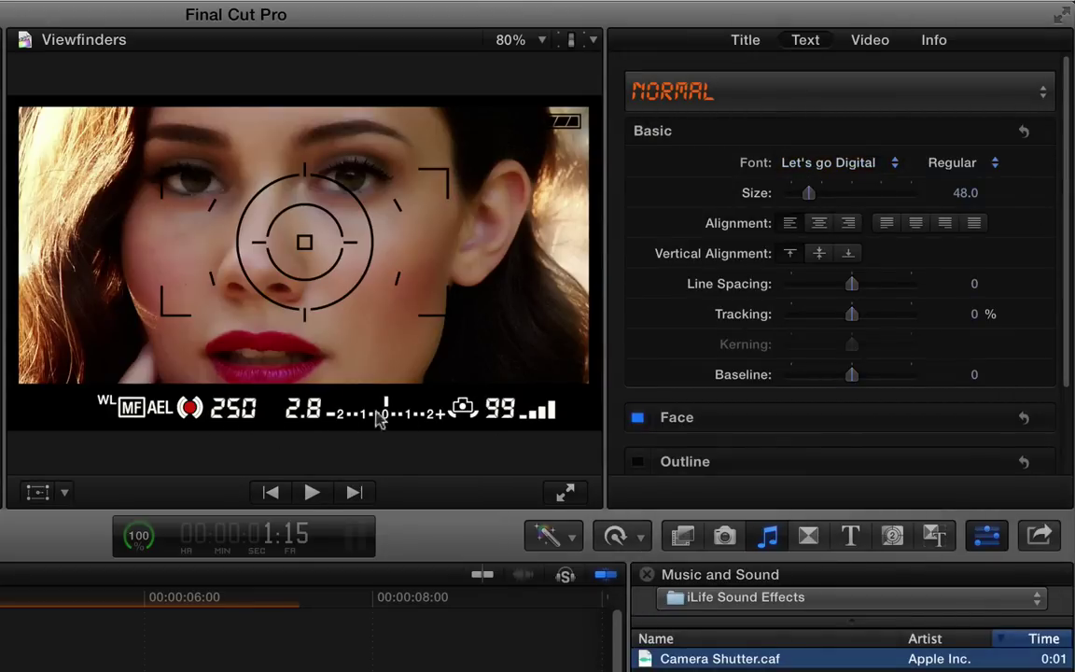
Step: Retype the readouts as shutter 125, aperture 1.4 and 23 shots remaining
double_click(233, 408)
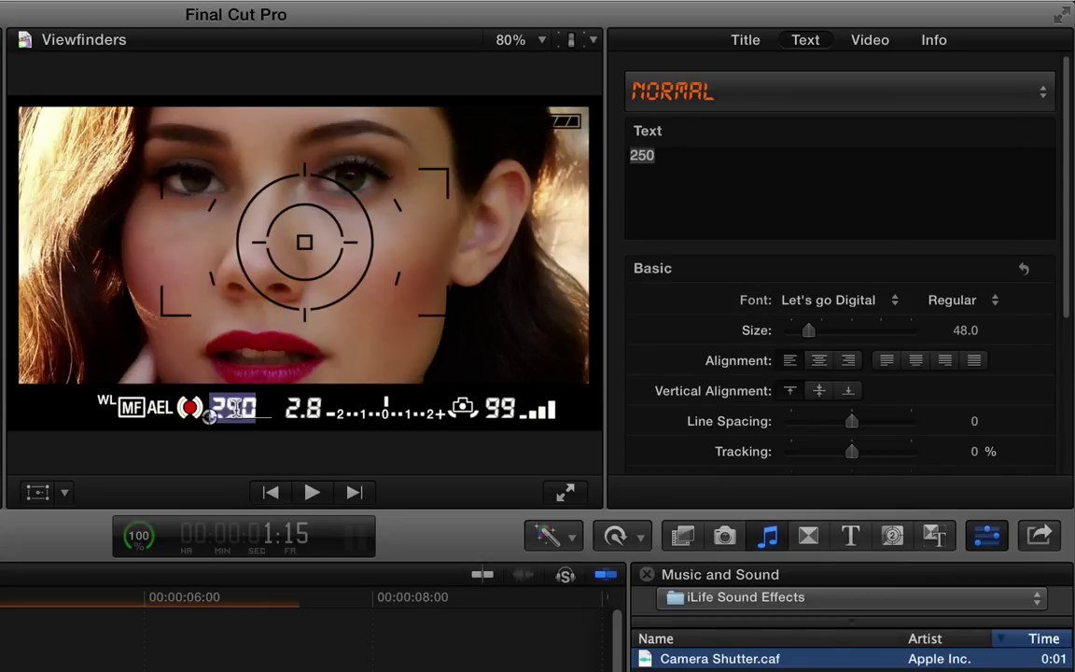
type("125")
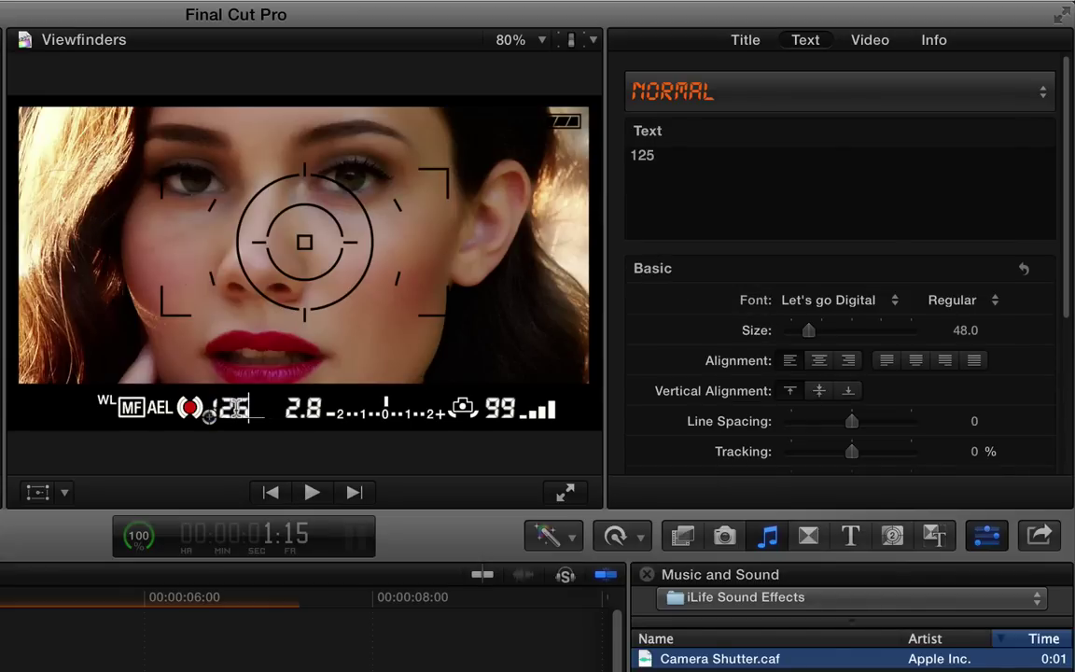
double_click(300, 408)
type("1.4")
double_click(502, 409)
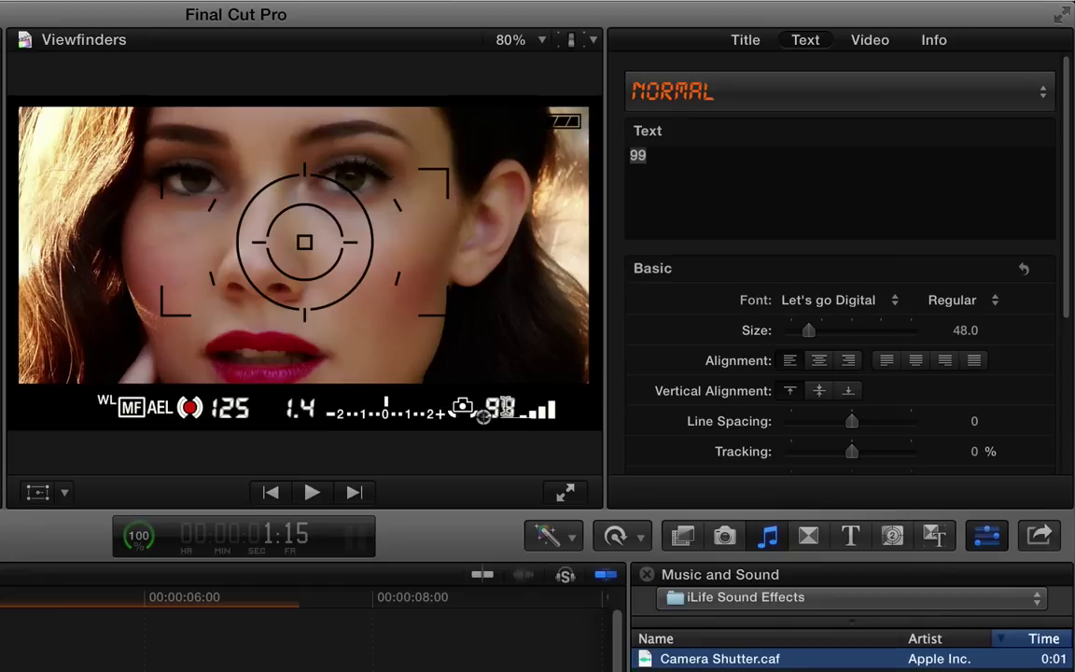
type("23")
key("Escape")
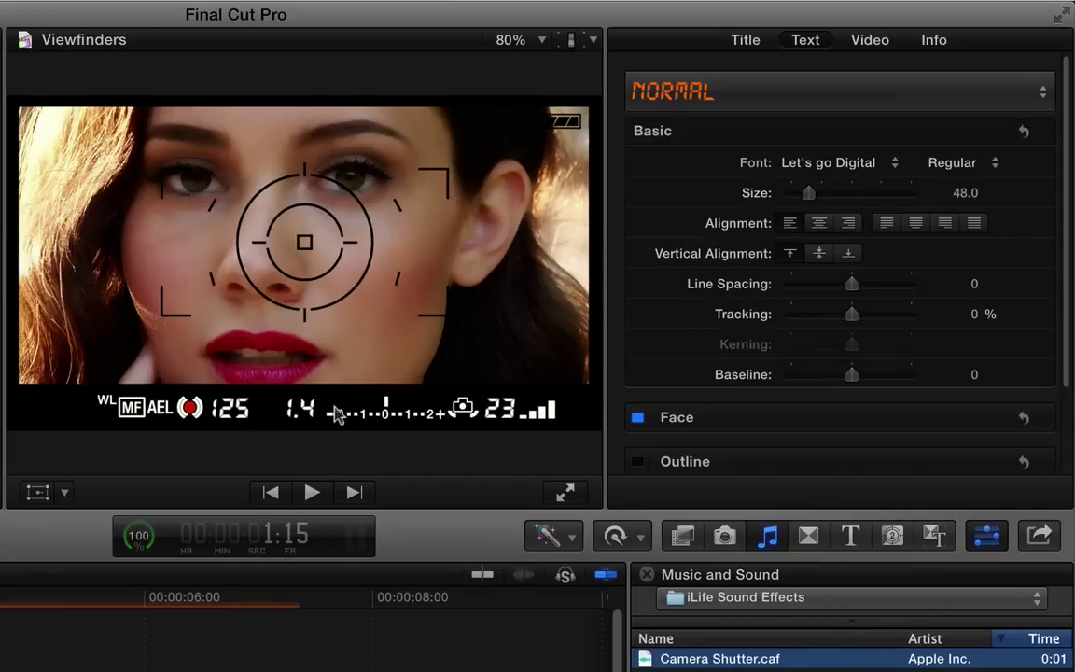
Step: Trial Night Vision with Brightness raised to 20.73, then Thermal Vision, leaving both off
left_click(746, 40)
left_click_drag(1065, 343, 1068, 403)
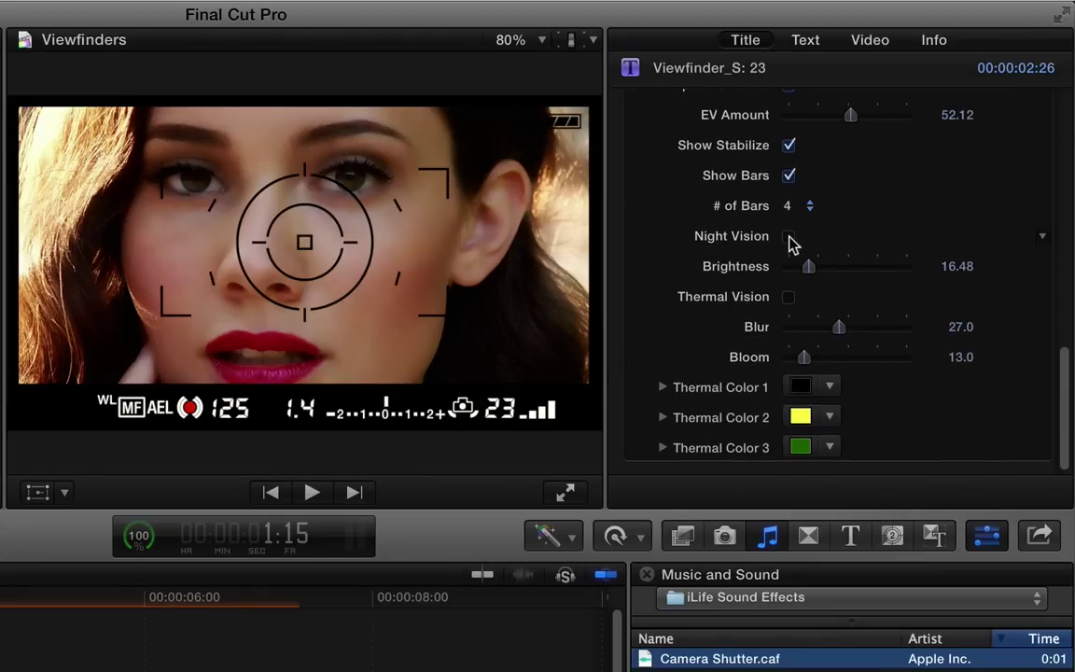
mouse_move(808, 267)
left_mouse_down()
mouse_move(844, 268)
mouse_move(815, 269)
left_mouse_up()
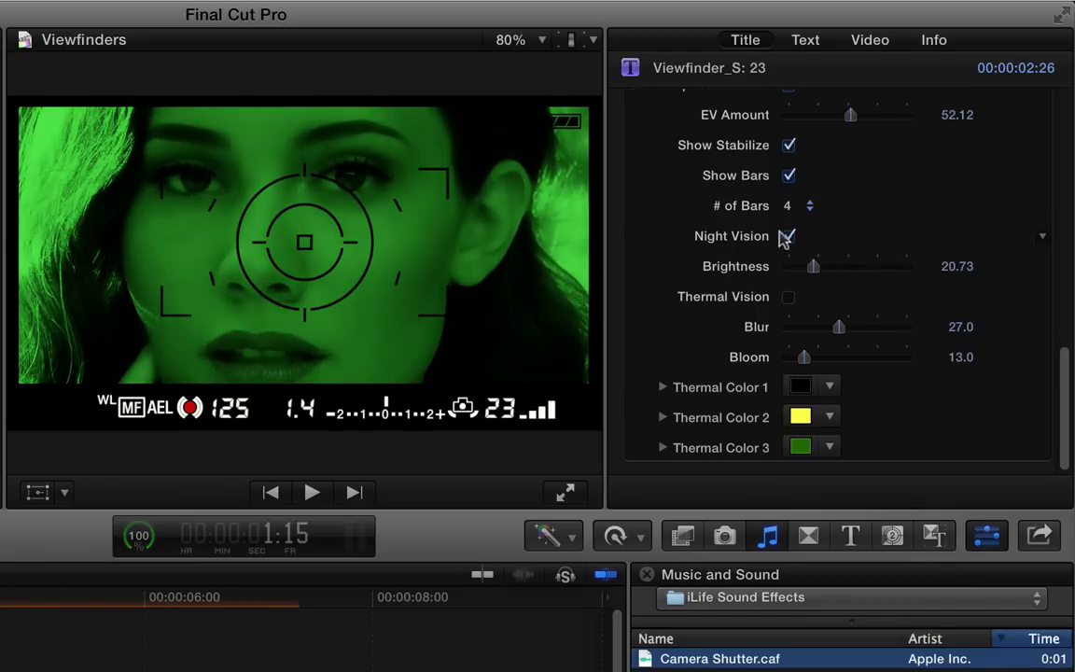
left_click(788, 236)
left_click(788, 297)
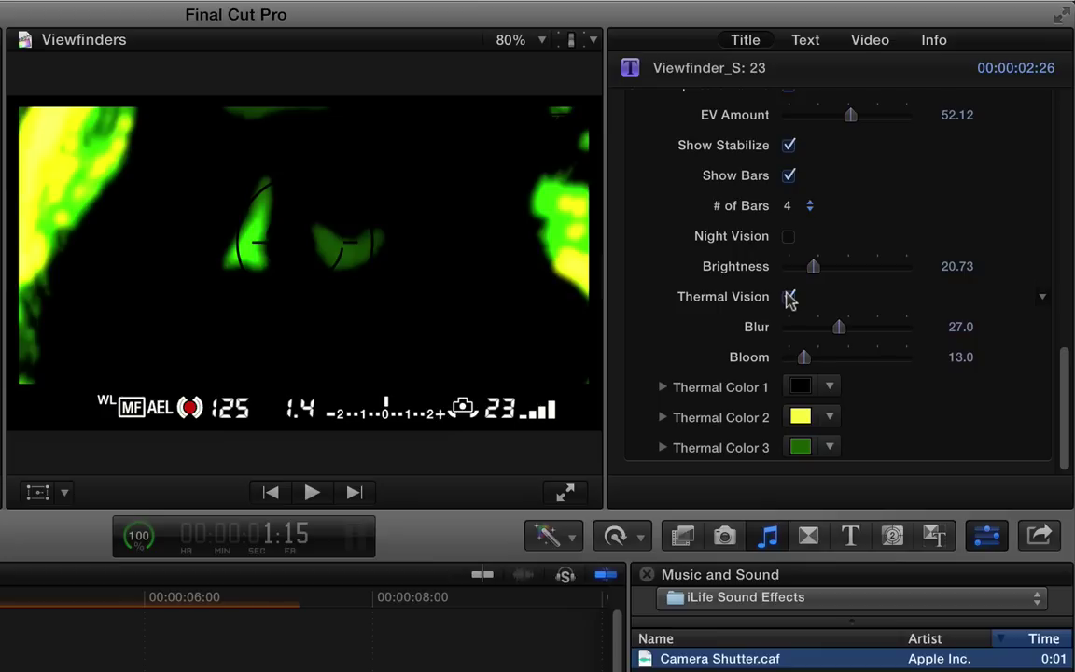
left_click(788, 297)
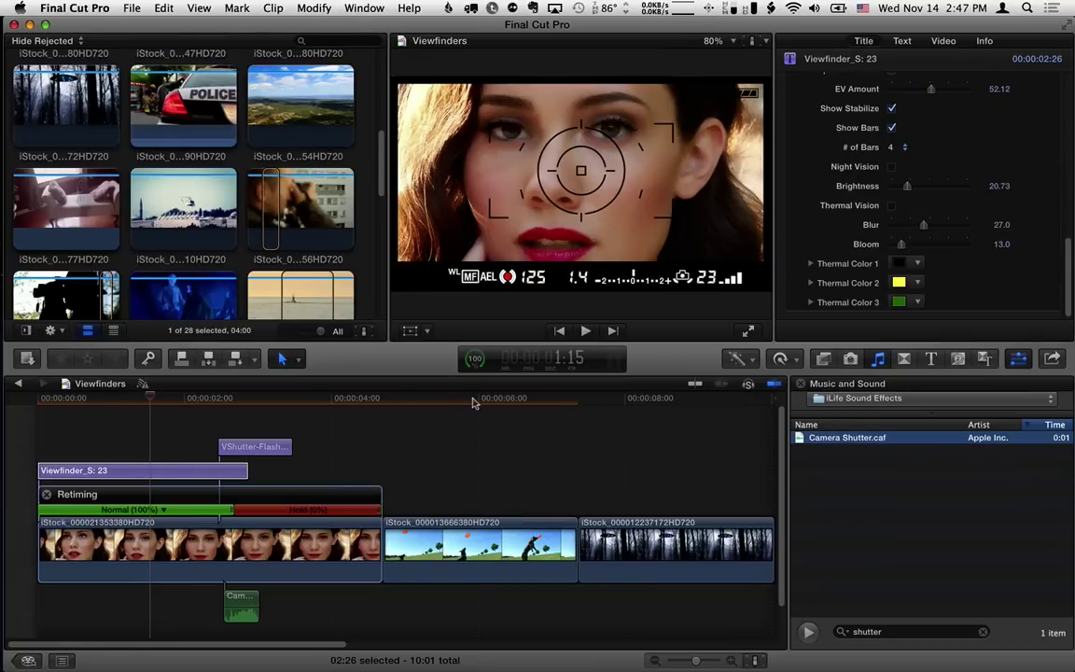
Step: Speed the frisbee-dog clip up to Fast 400% and preview the leap
left_click(473, 399)
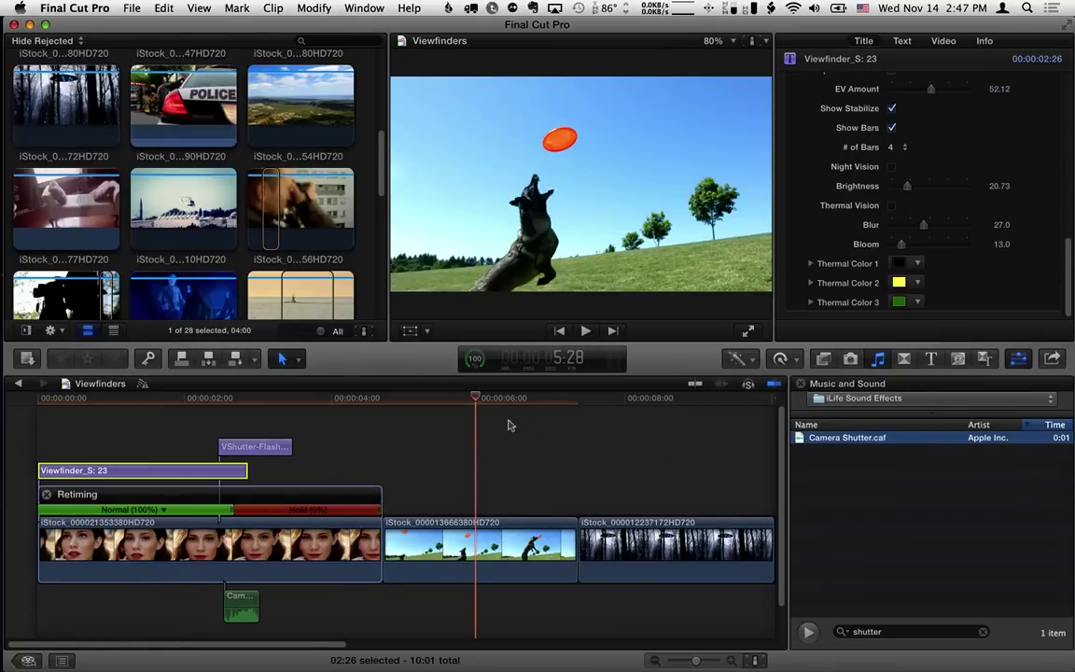
mouse_move(473, 400)
left_mouse_down()
mouse_move(390, 399)
mouse_move(494, 407)
mouse_move(461, 412)
mouse_move(466, 419)
left_mouse_up()
left_click(475, 538)
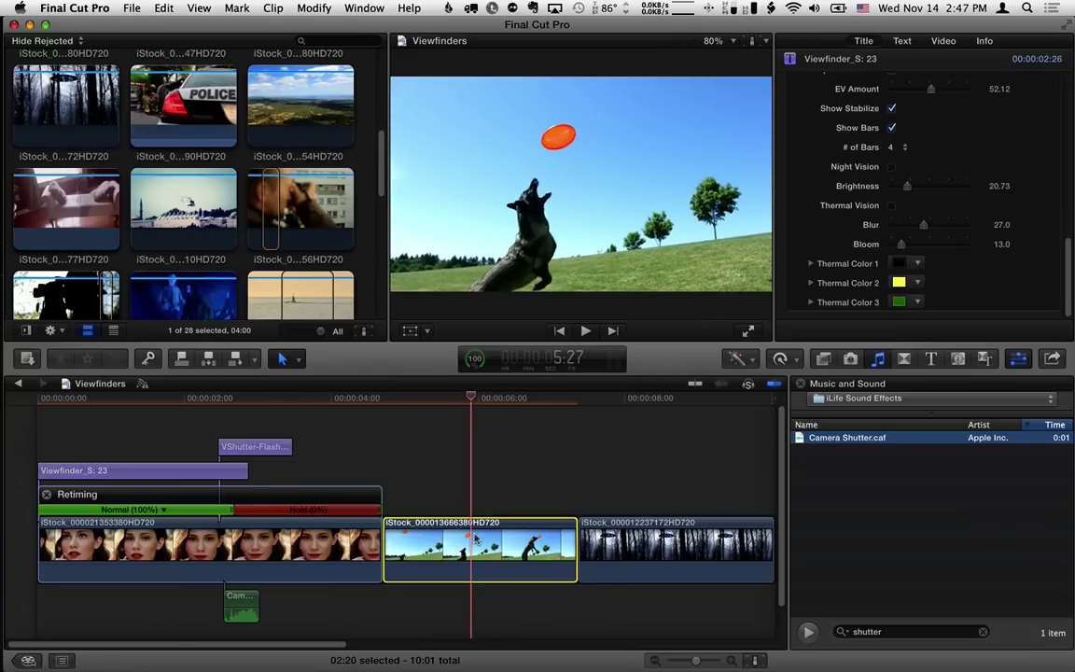
key("shift+super+4")
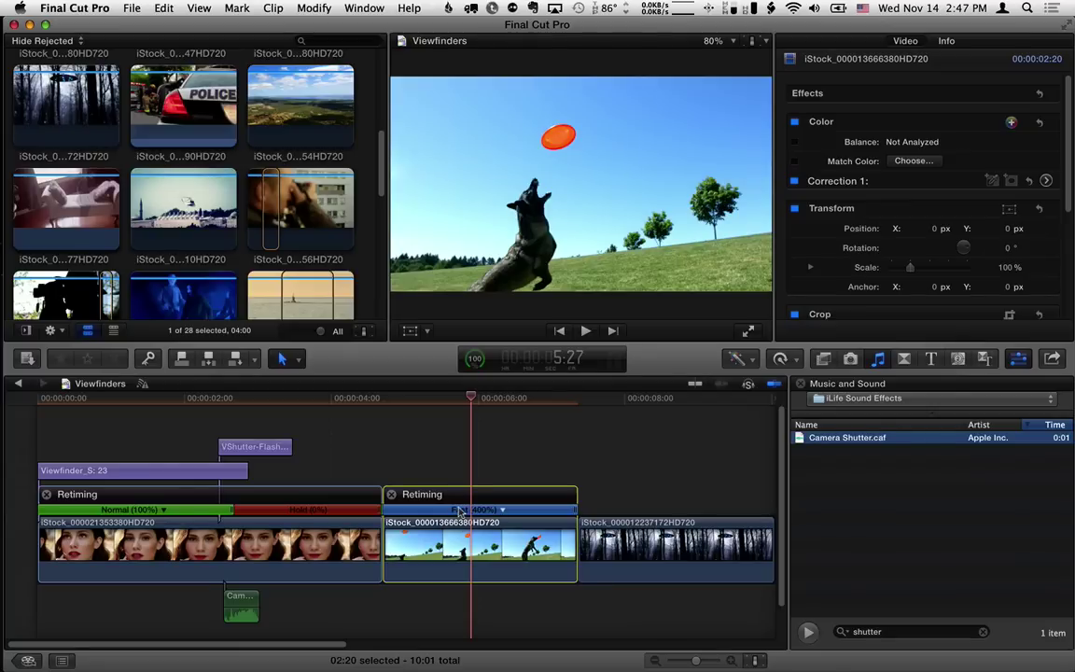
left_click_drag(472, 398, 396, 402)
key("space")
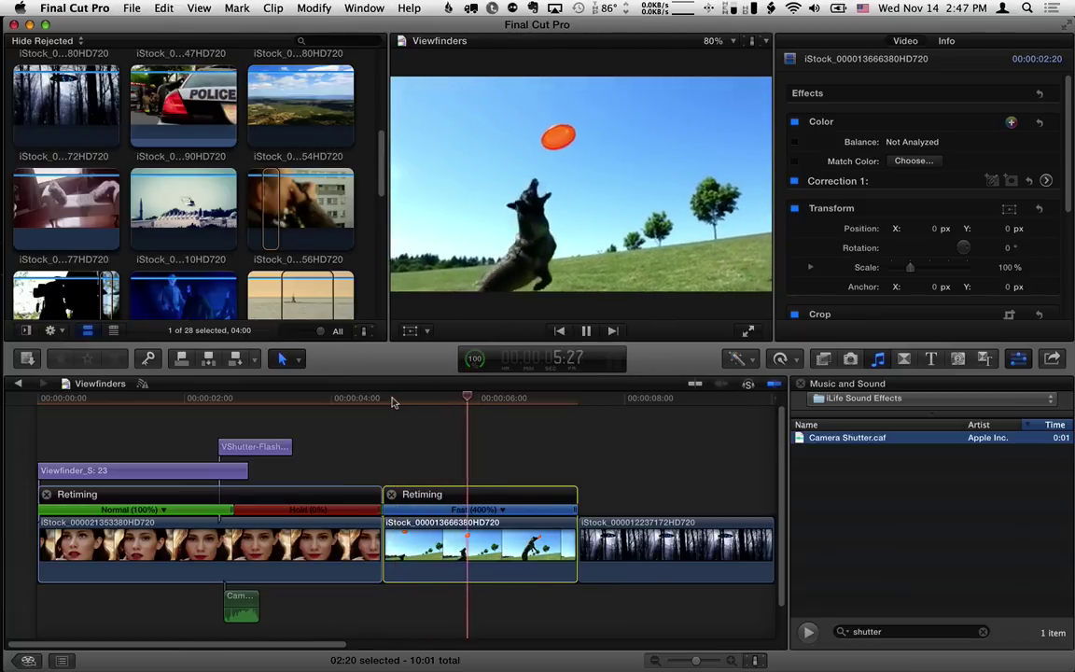
key("space")
left_click(393, 400)
key("space")
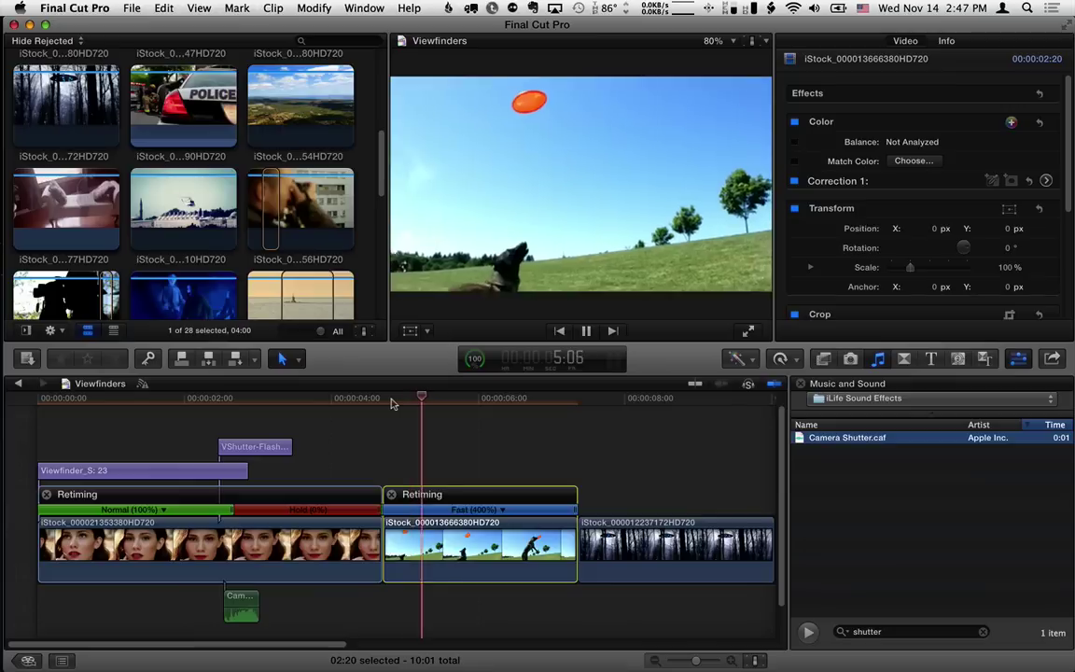
key("space")
left_click_drag(477, 399, 485, 398)
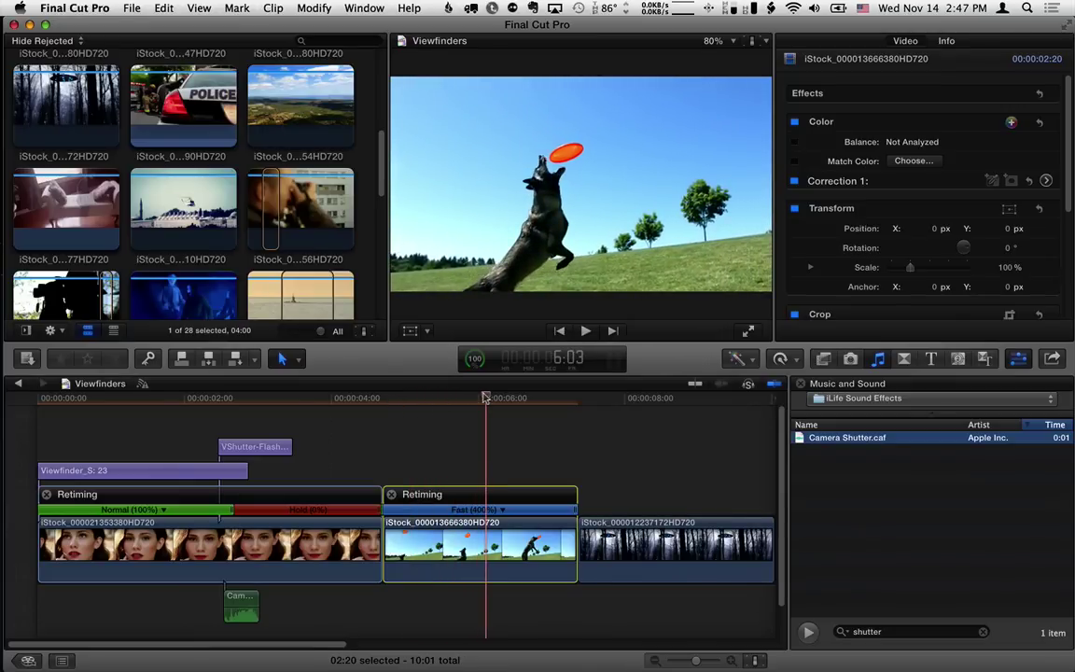
Step: Add a hold freeze at 6:03 and trim the dog clip's end shorter
key("shift+h")
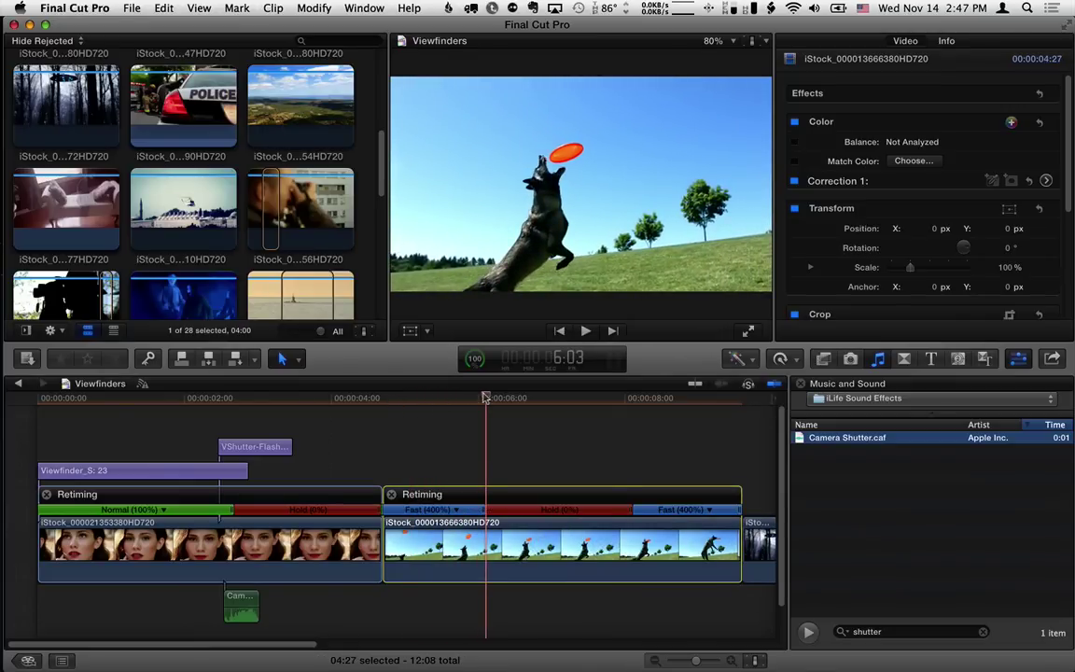
left_click_drag(486, 399, 548, 398)
left_click_drag(740, 536, 626, 529)
left_click(500, 398)
left_click_drag(500, 398, 508, 399)
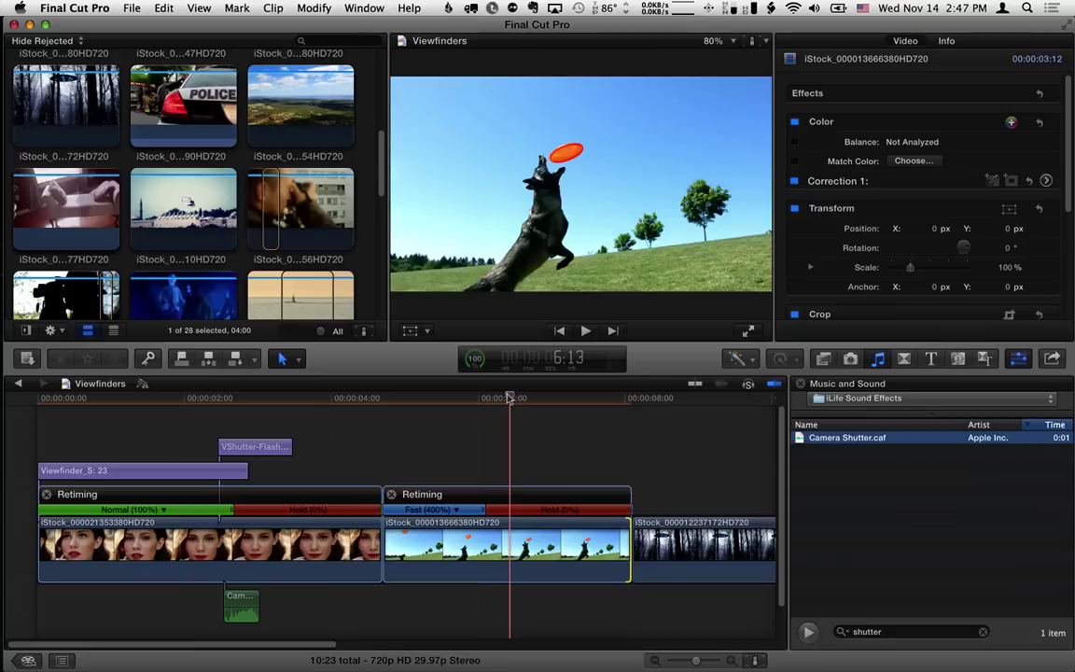
Step: Connect Viewfinder_N over the dog clip's opening range and show its parameters in the Inspector
key("o")
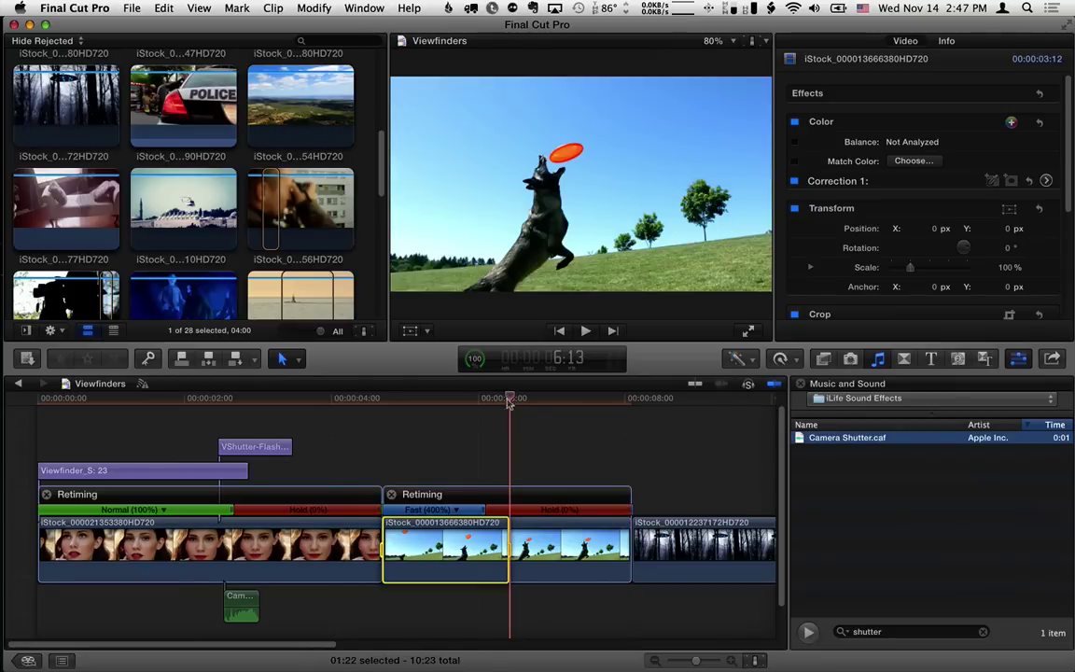
left_click(932, 359)
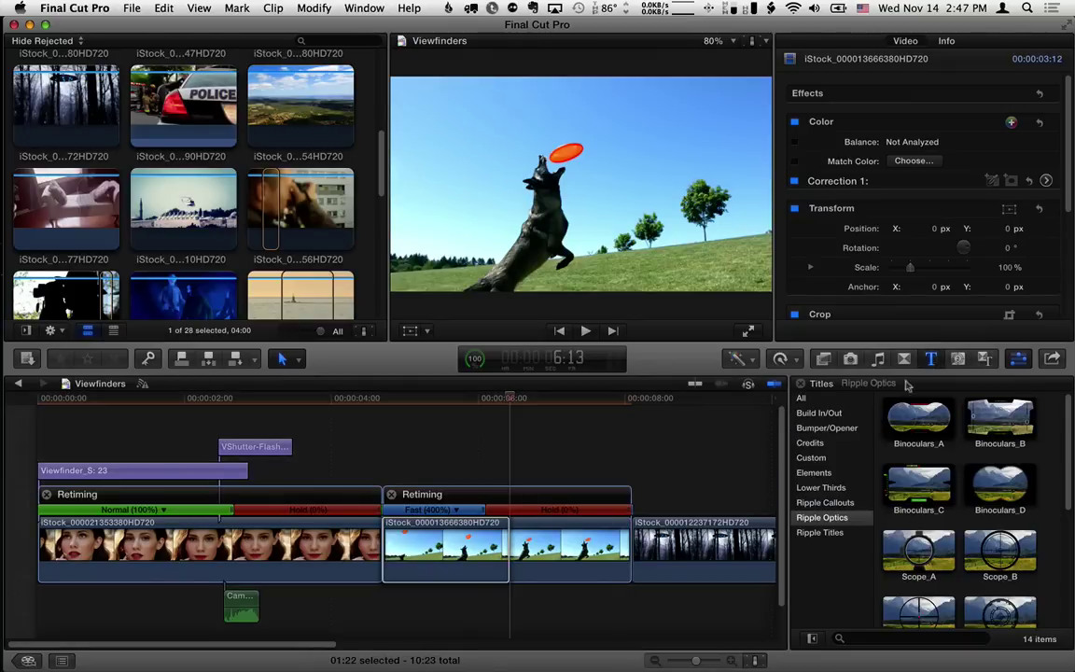
left_click_drag(1066, 484, 1064, 615)
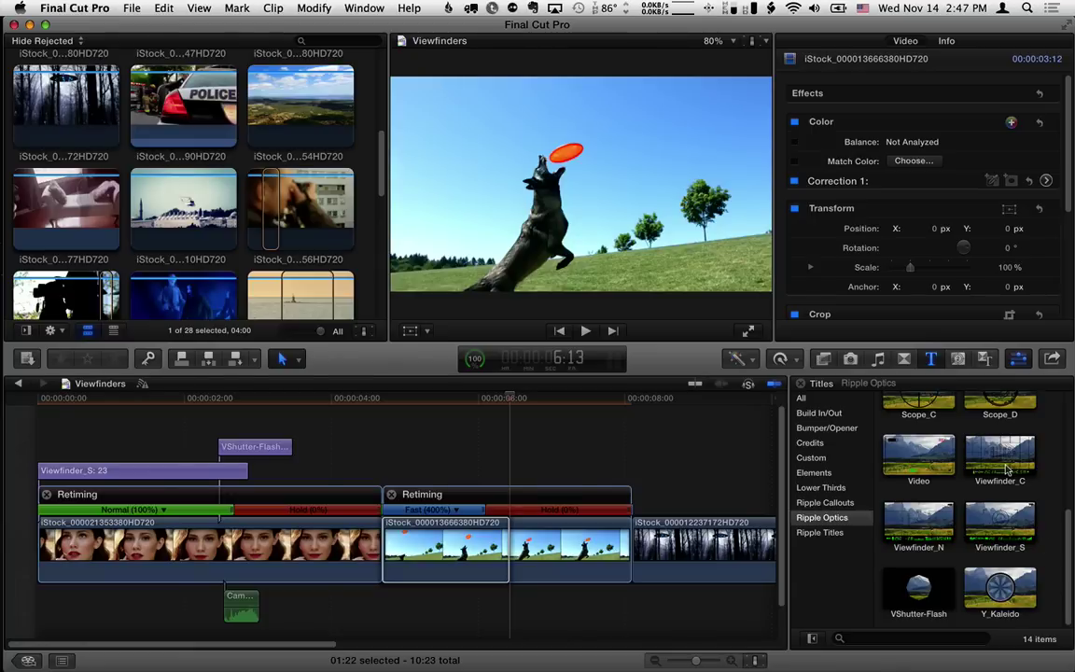
left_click(920, 524)
key("q")
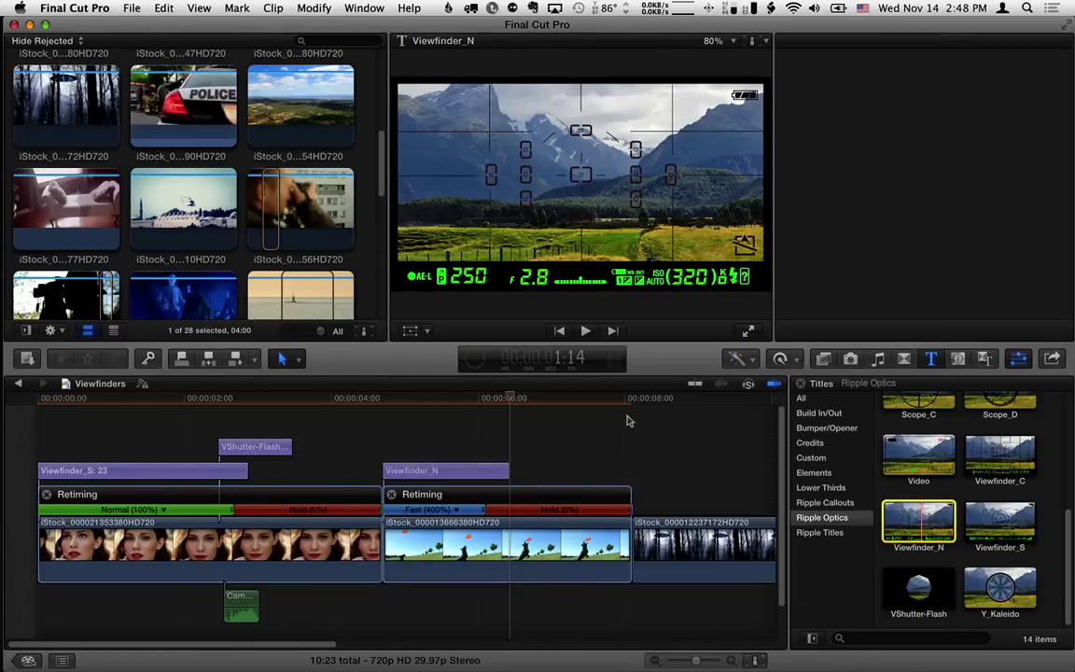
key("super+4")
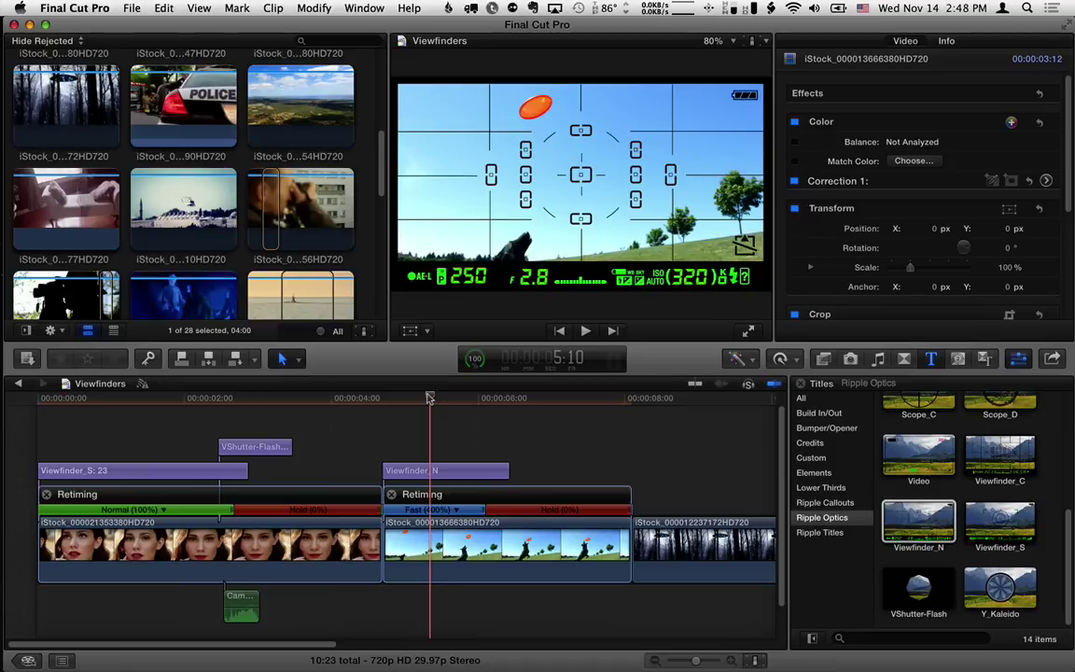
left_click(428, 473)
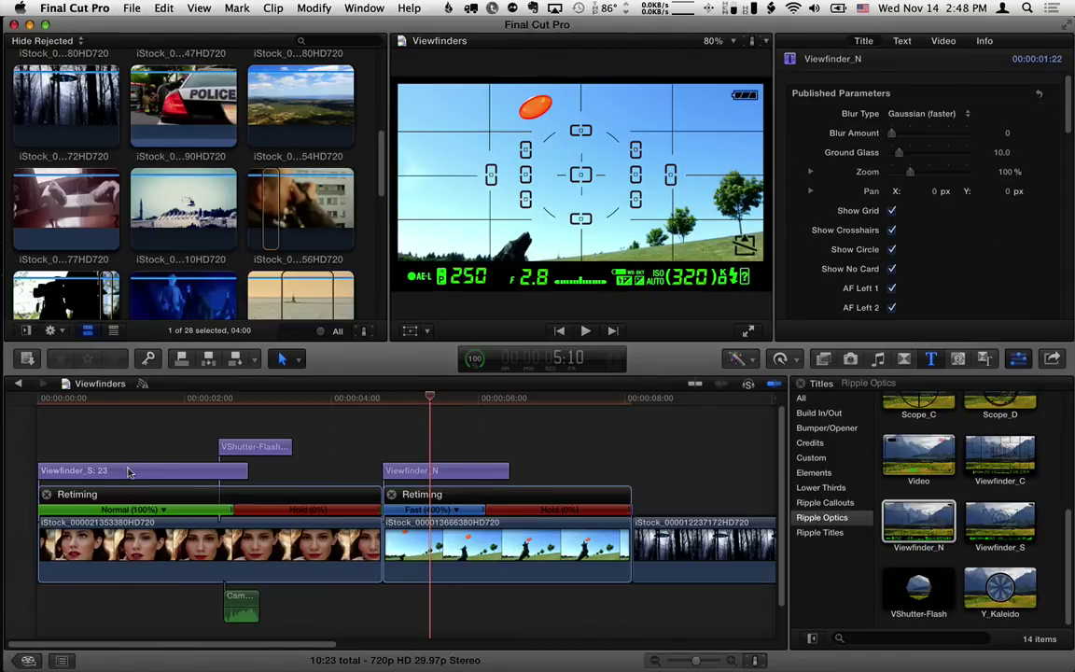
Step: Hide the Viewfinder_N grid and no-card indicator, keeping the crosshairs on
left_click(425, 471)
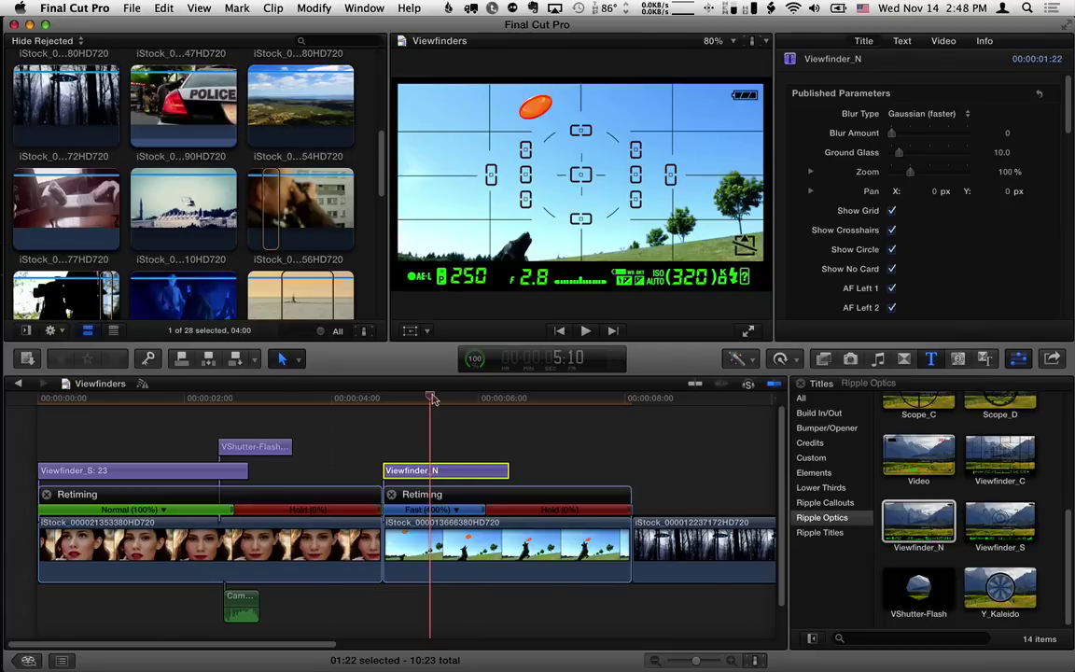
left_click_drag(431, 399, 478, 397)
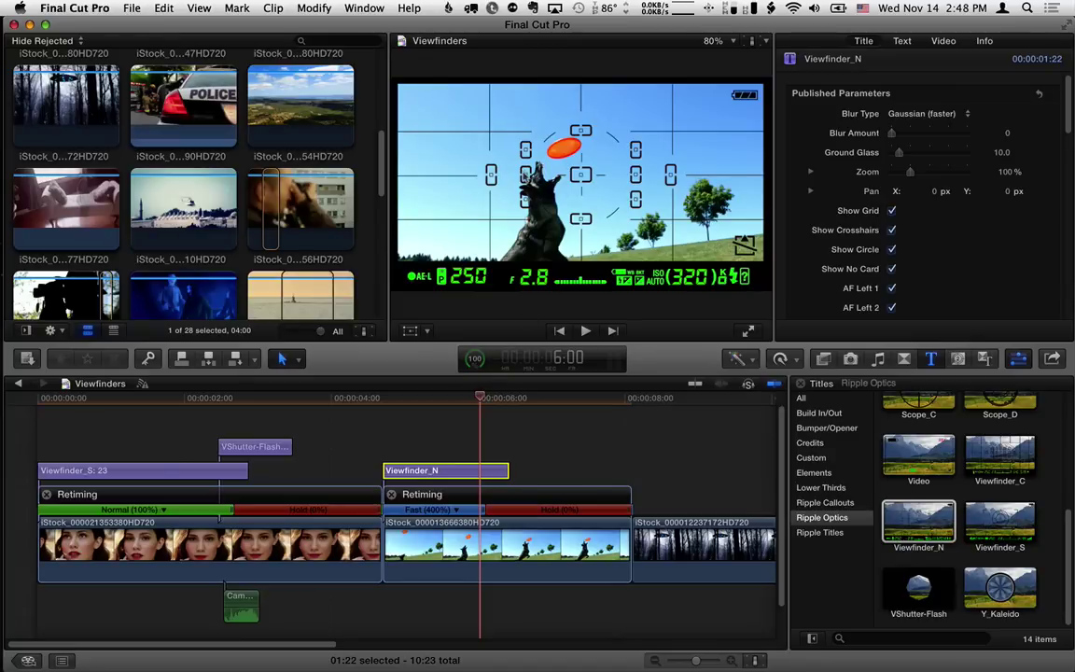
left_click_drag(478, 399, 416, 401)
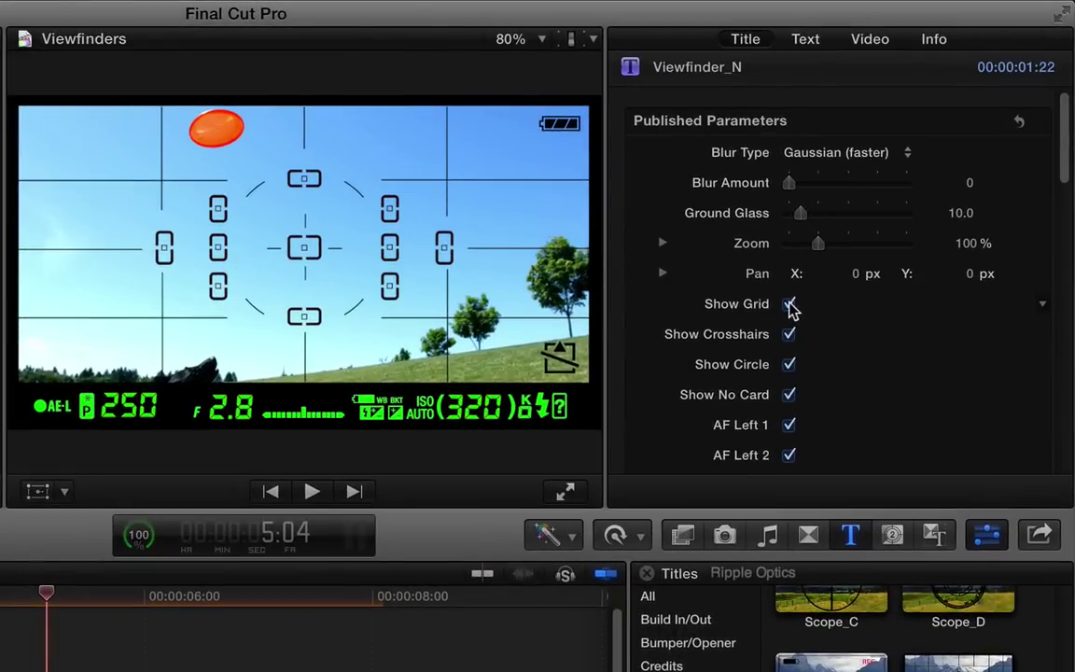
left_click(891, 210)
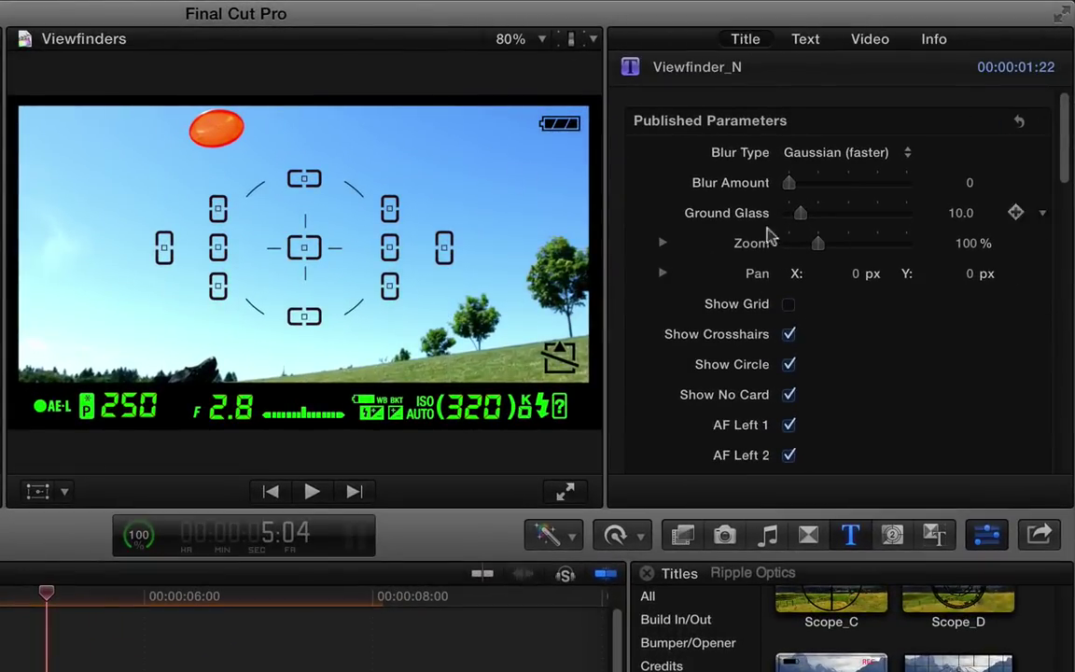
left_click_drag(1063, 156, 1058, 209)
left_click(788, 132)
left_click(789, 132)
left_click(790, 192)
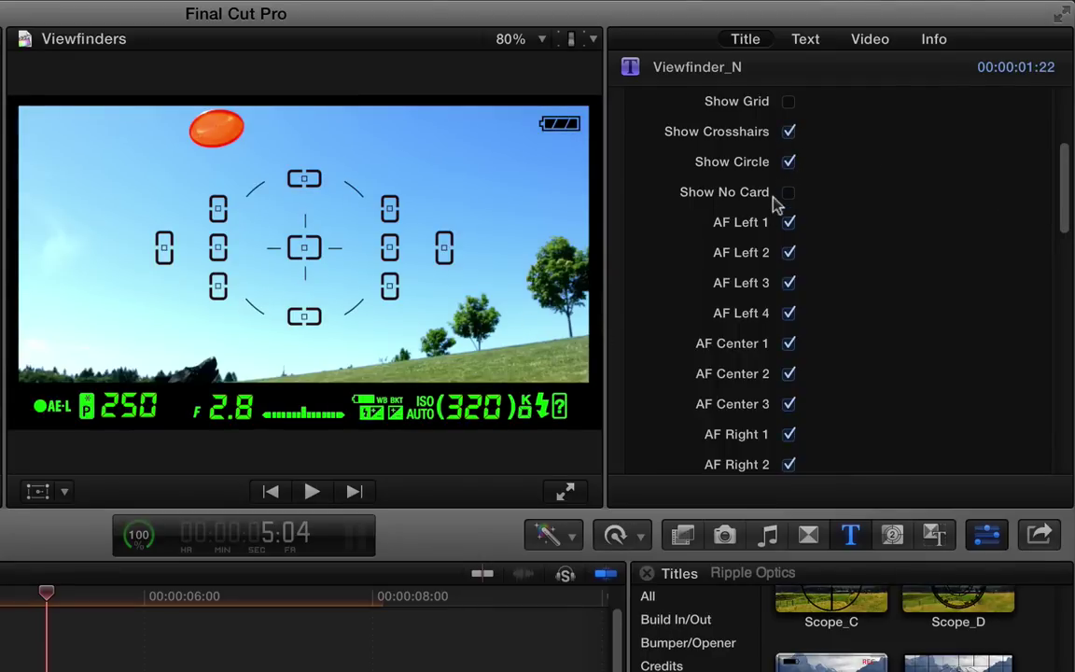
left_click(786, 192)
left_click(789, 193)
Step: Hide AF points Left 1-2, Center 1-3 and Right 1-4, leaving Left 3 and 4
left_click_drag(58, 596, 146, 593)
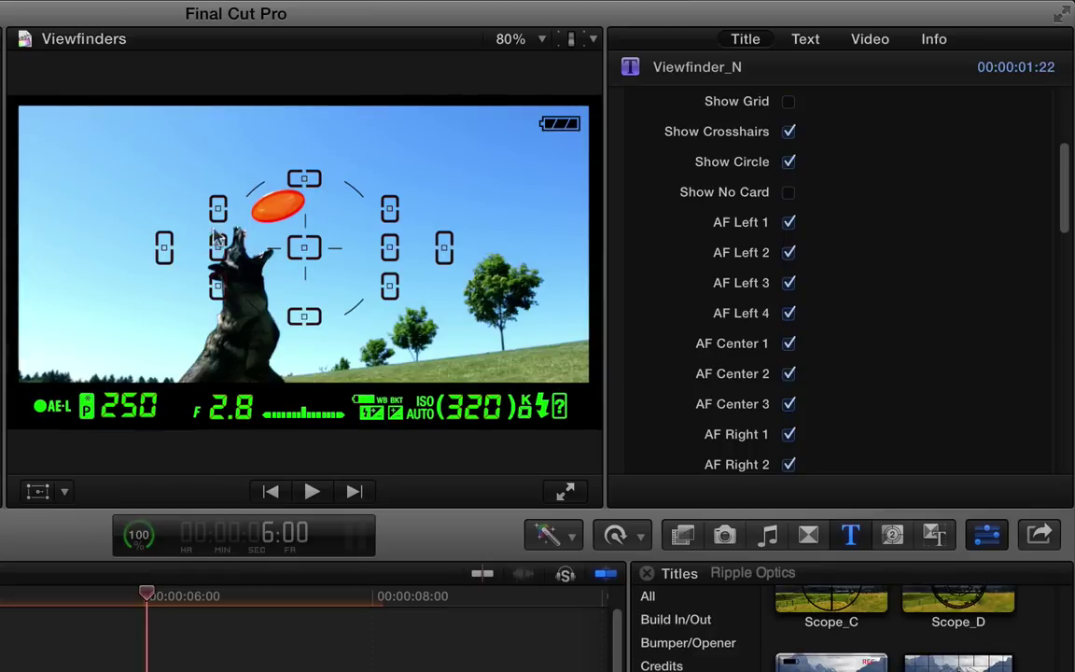
left_click(789, 223)
left_click(789, 252)
left_click(789, 343)
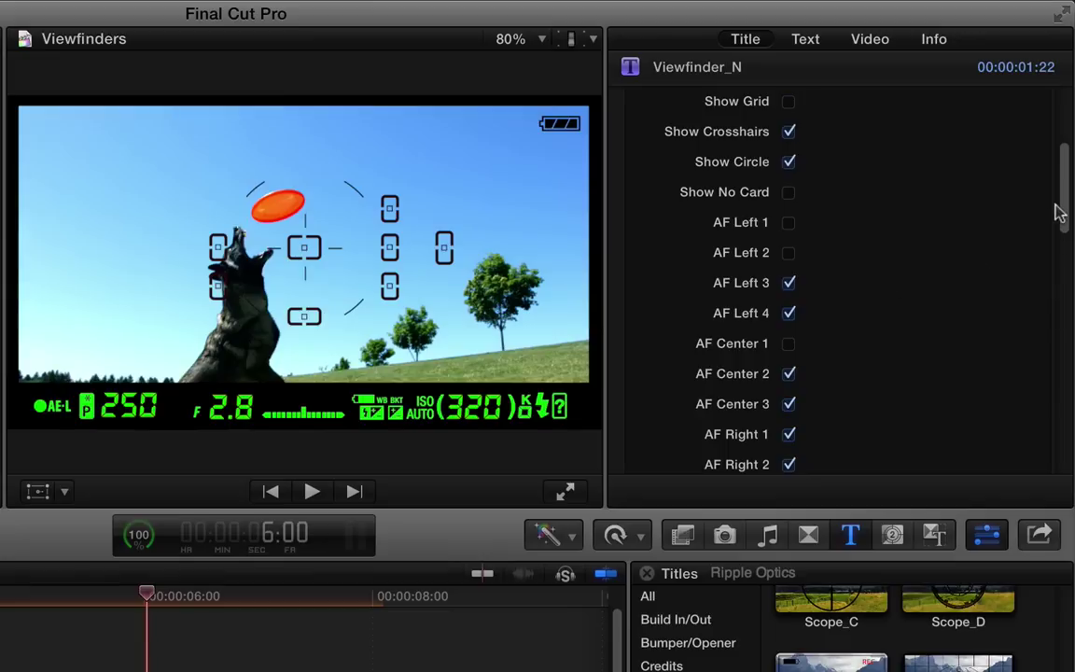
left_click_drag(1056, 211, 1039, 254)
left_click(789, 178)
left_click(789, 209)
left_click(789, 240)
left_click(789, 270)
left_click(790, 299)
left_click(790, 329)
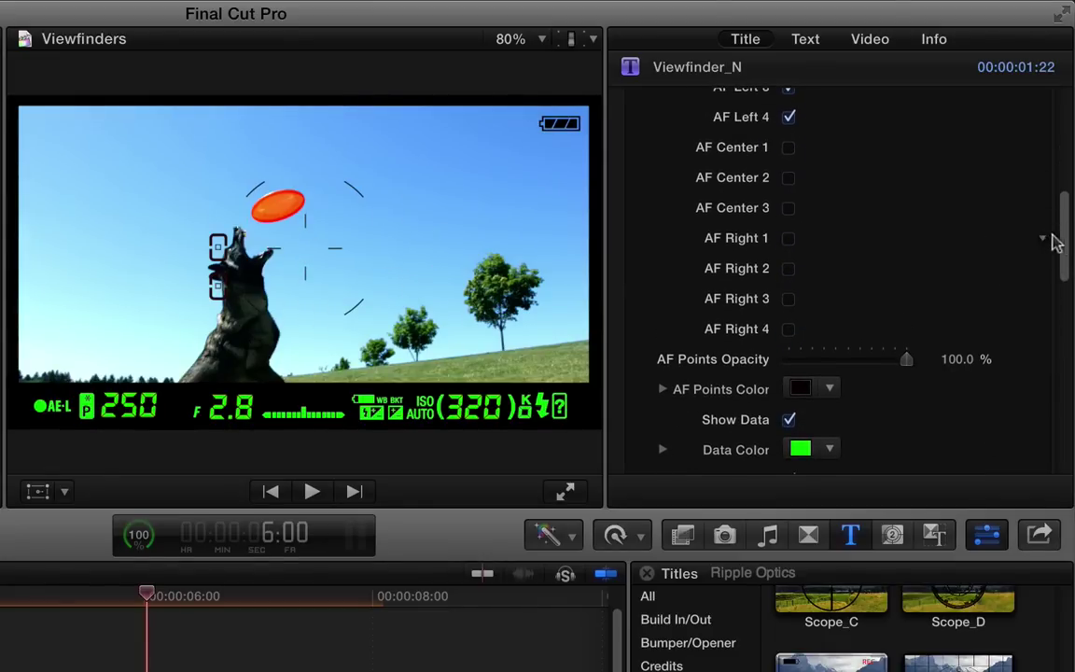
Step: Keyframe AF Points Opacity at 100% on 5:23 and 0% one frame earlier
left_click_drag(1063, 239, 1063, 256)
left_click_drag(155, 602, 120, 595)
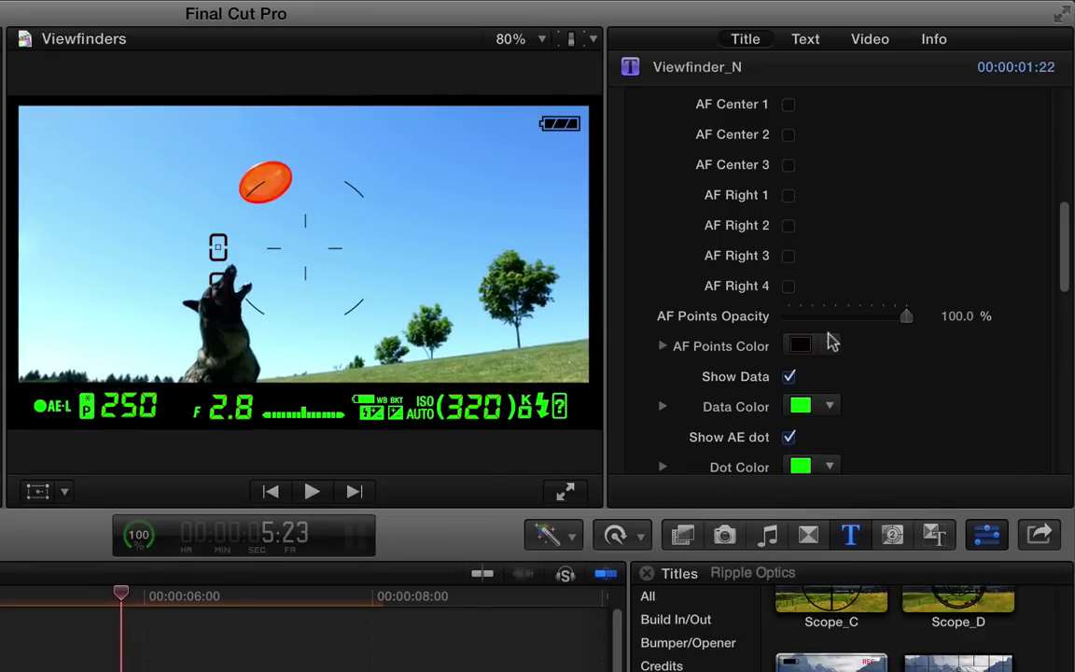
left_click(1015, 315)
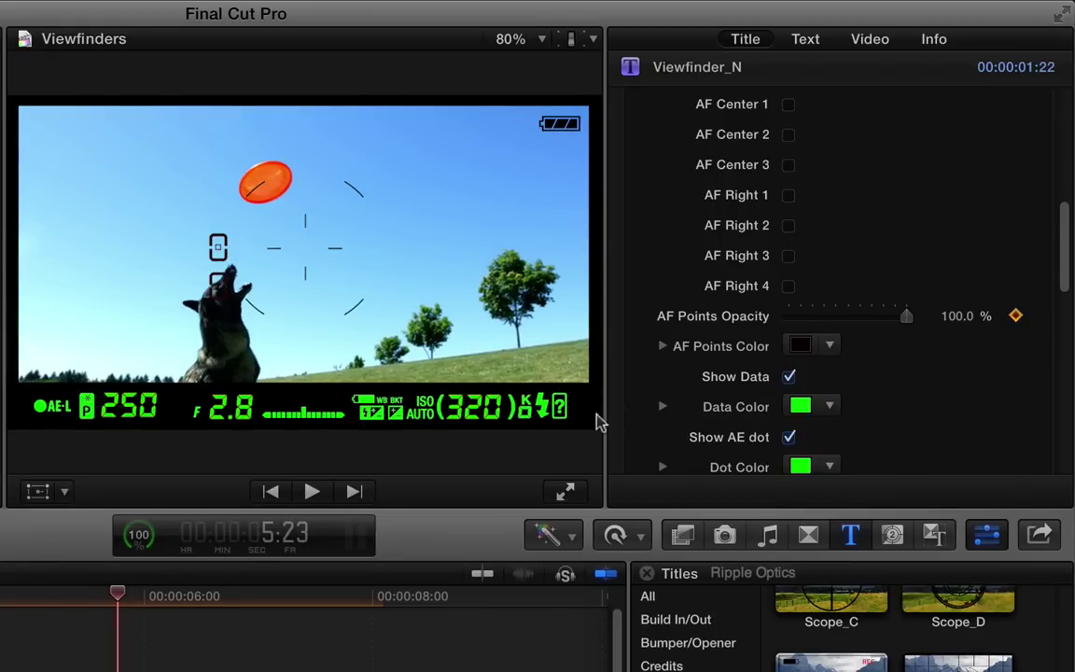
key("Left")
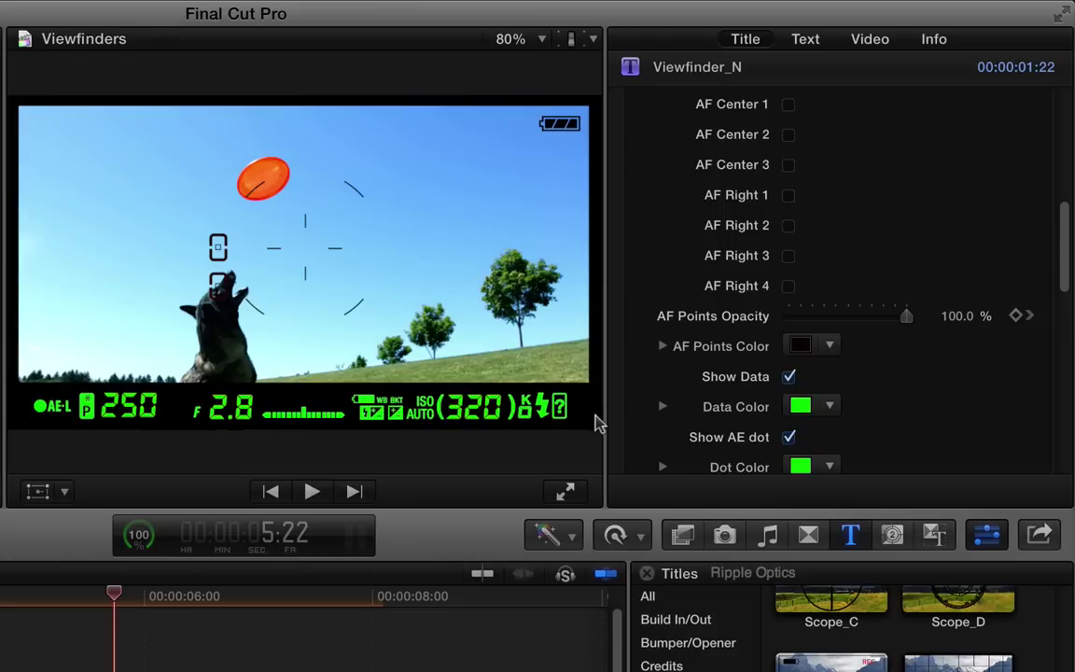
left_click_drag(902, 317, 737, 327)
left_click_drag(31, 593, 129, 588)
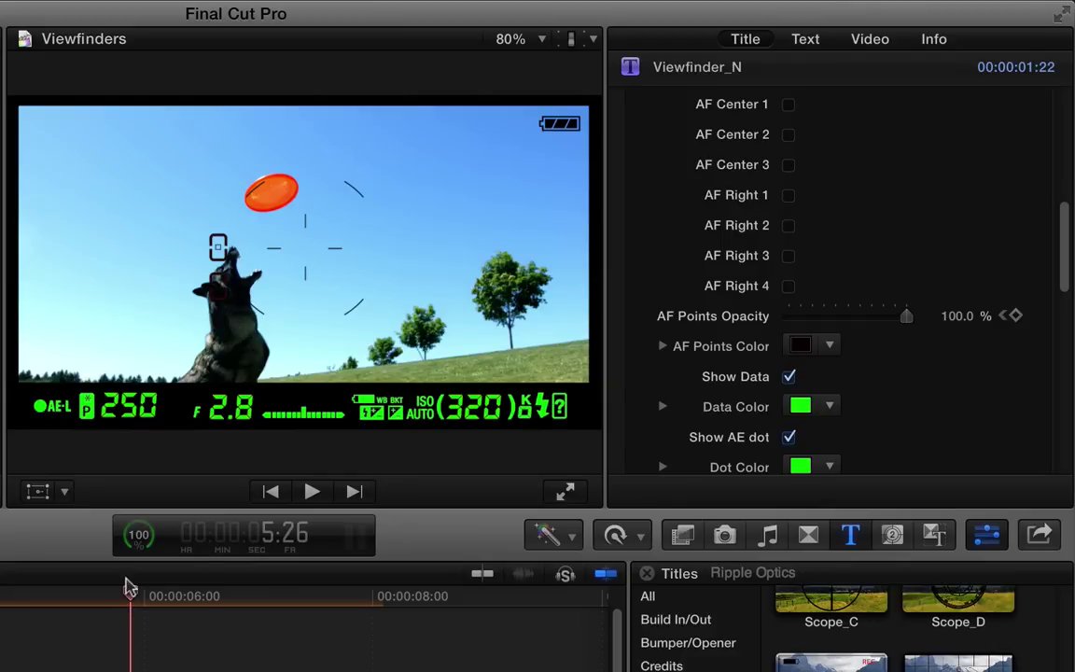
Step: Keyframe the AF Points Color and turn it red at 5:27
mouse_move(992, 354)
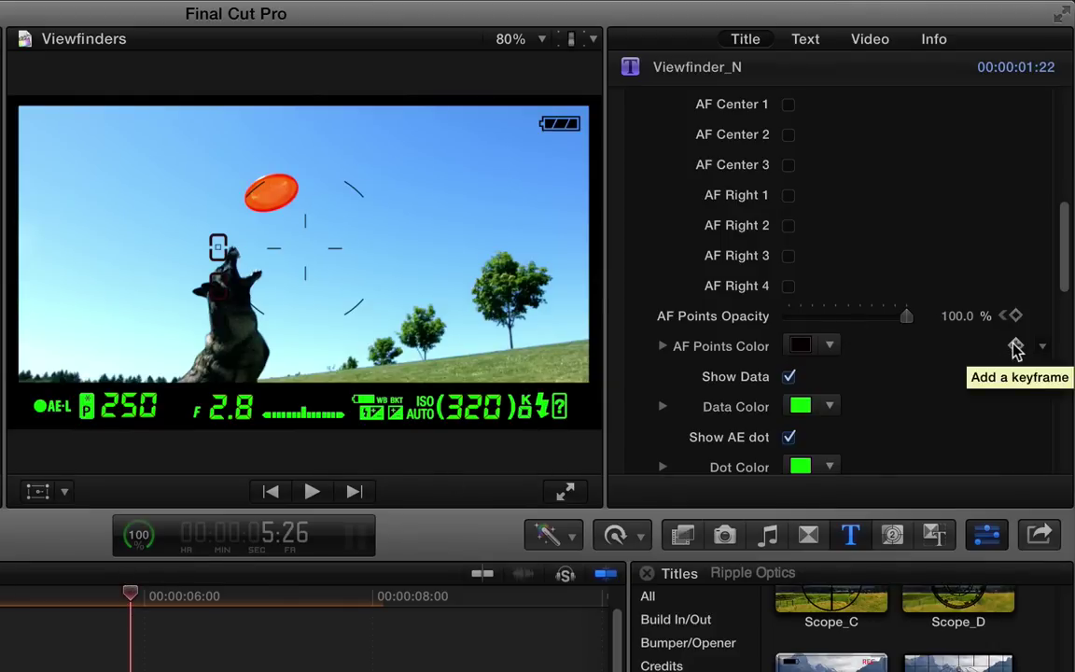
left_click(1015, 346)
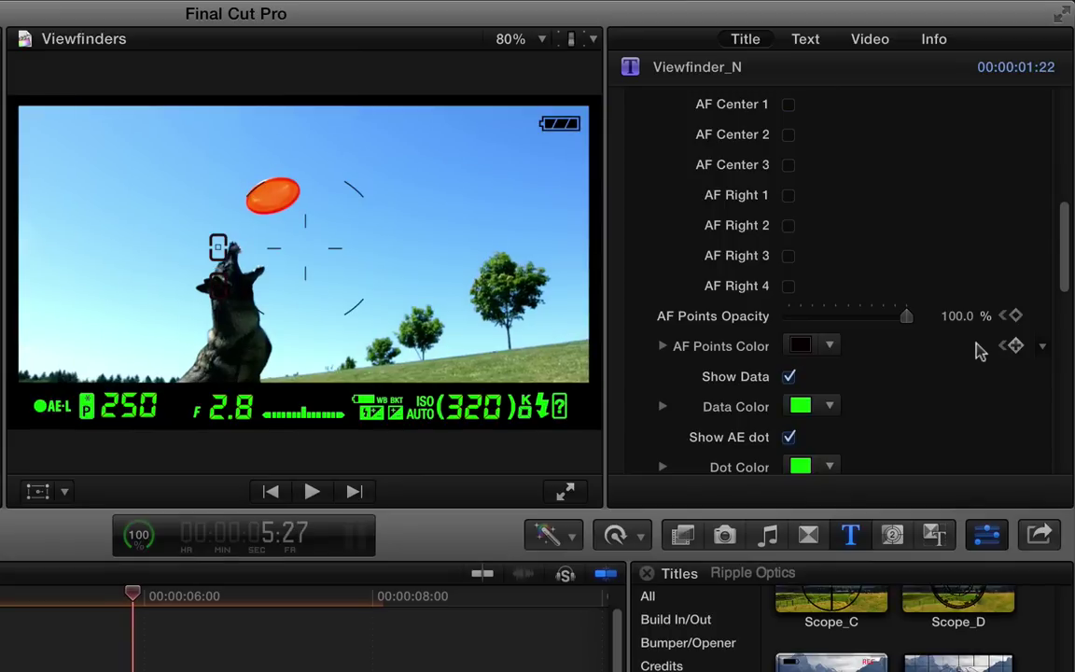
left_click(829, 346)
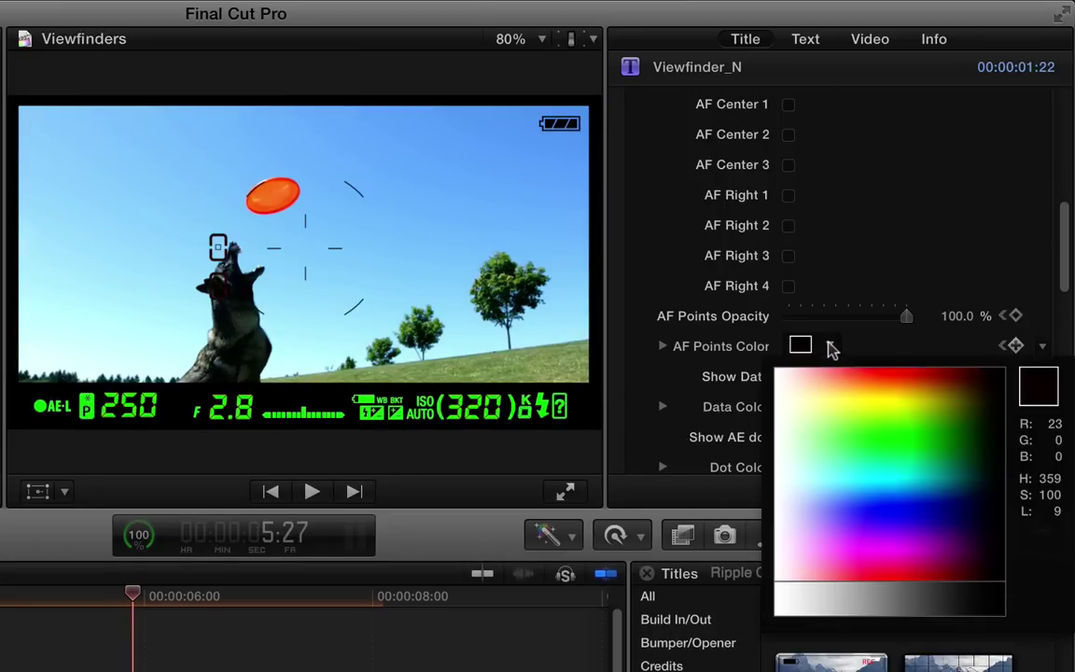
left_click(900, 375)
left_click(907, 365)
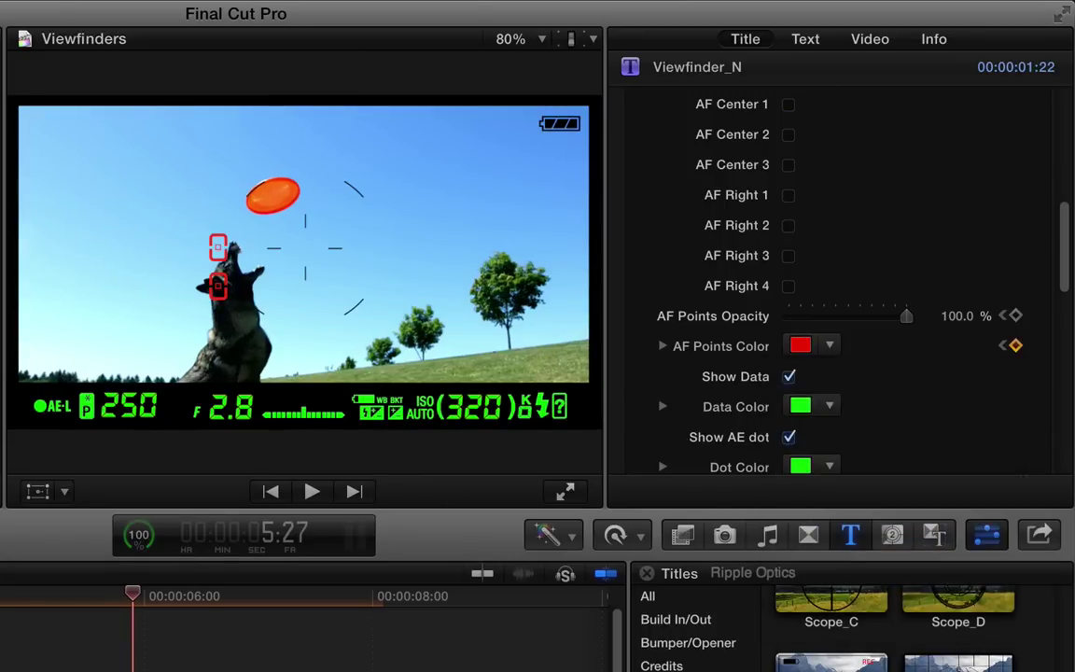
left_click_drag(87, 598, 146, 584)
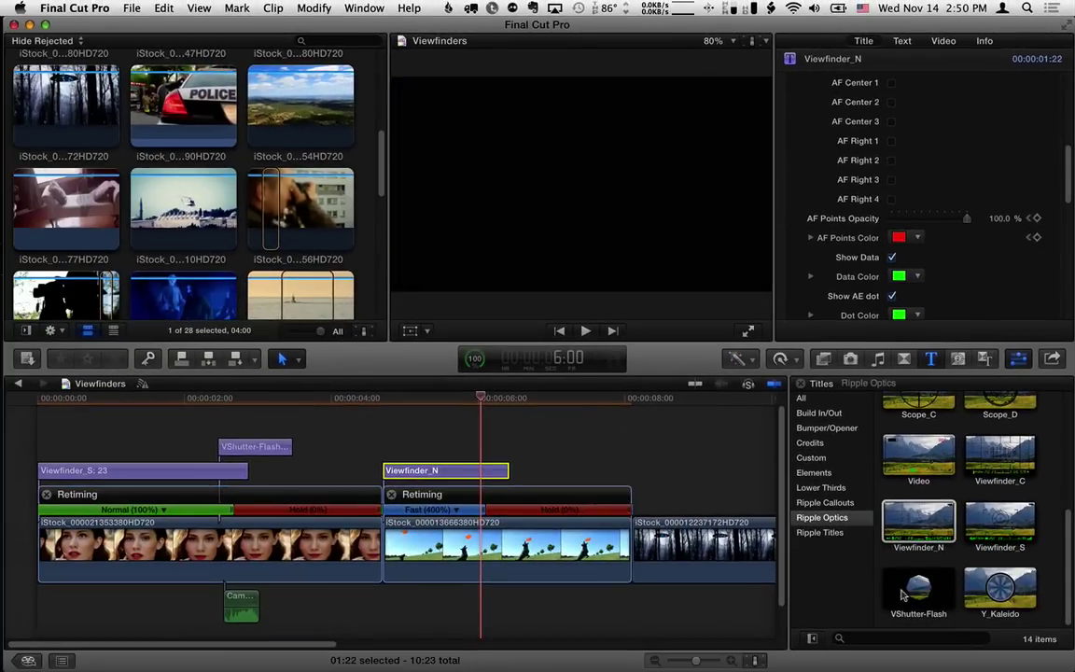
Step: Connect a VShutter-Flash title at the dog clip's freeze point around 6:04
left_click(901, 594)
key("q")
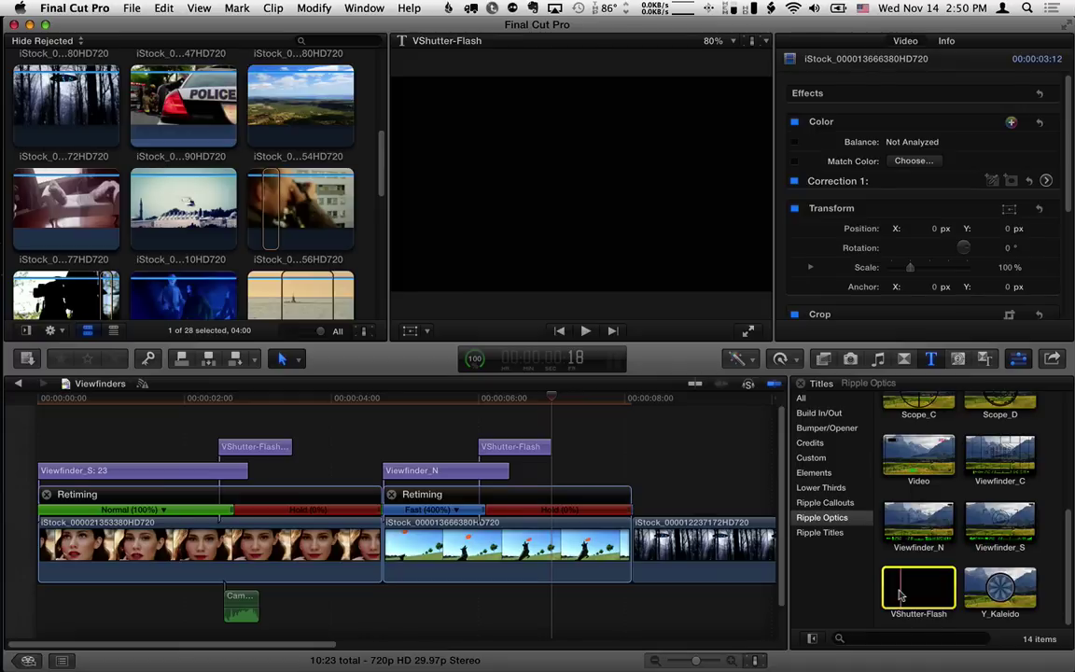
left_click(487, 399)
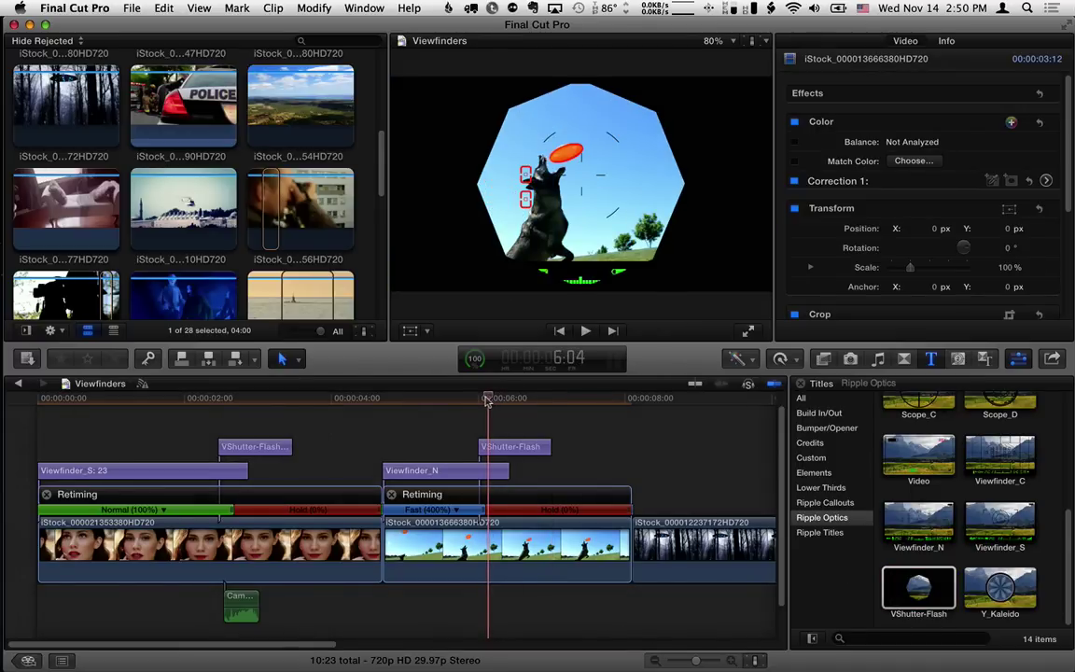
left_click(878, 358)
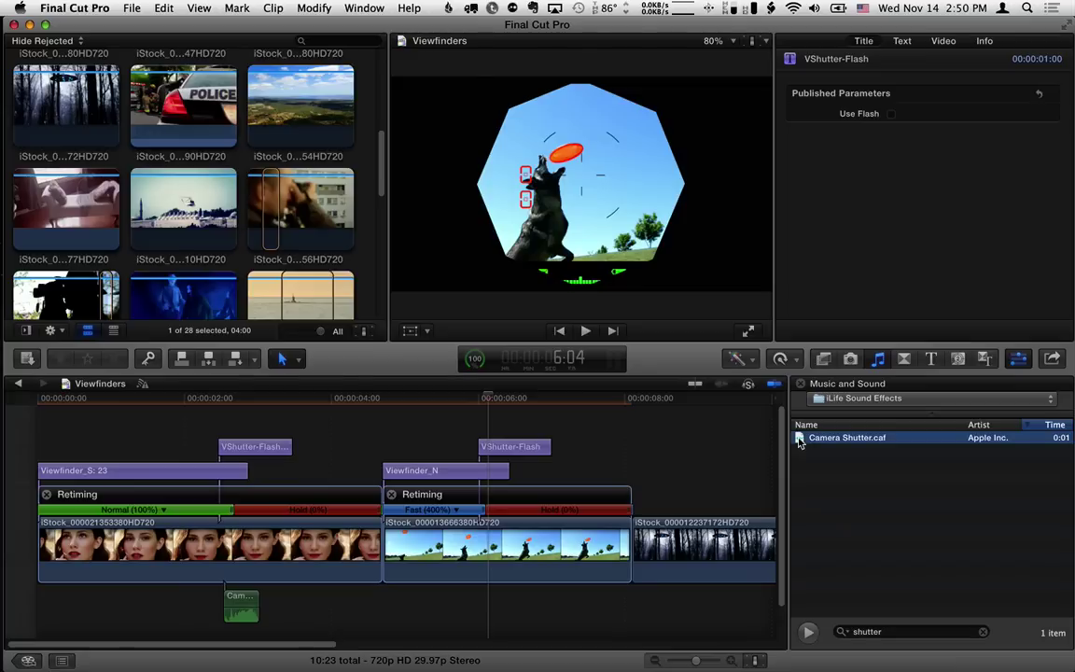
Step: Connect Camera Shutter.caf at the playhead and preview it from the dog clip's start
key("q")
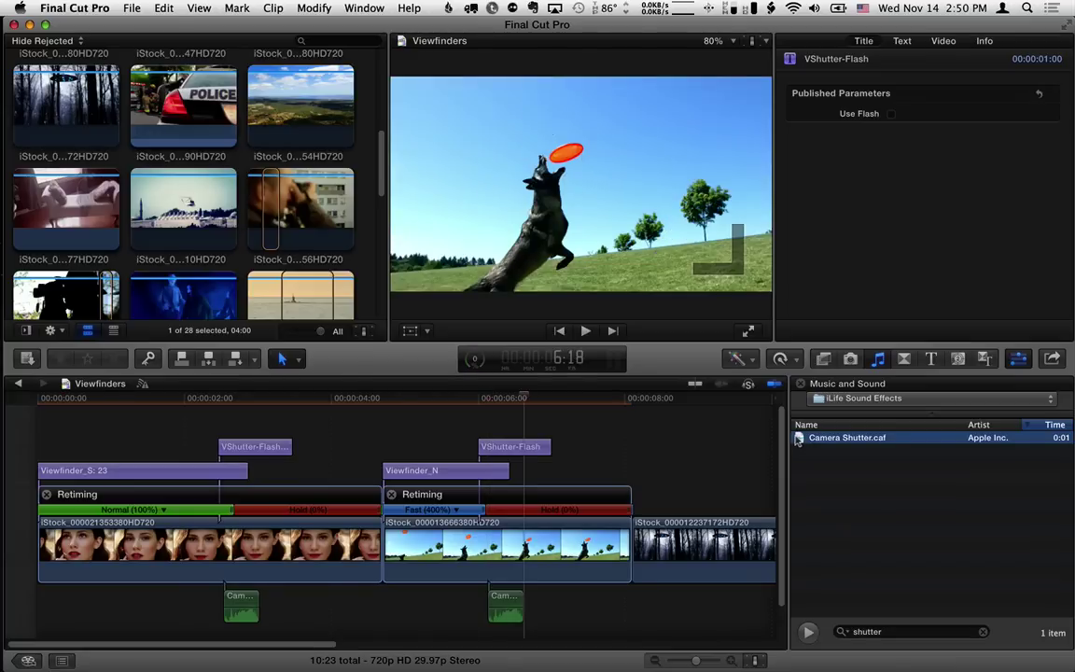
left_click(382, 398)
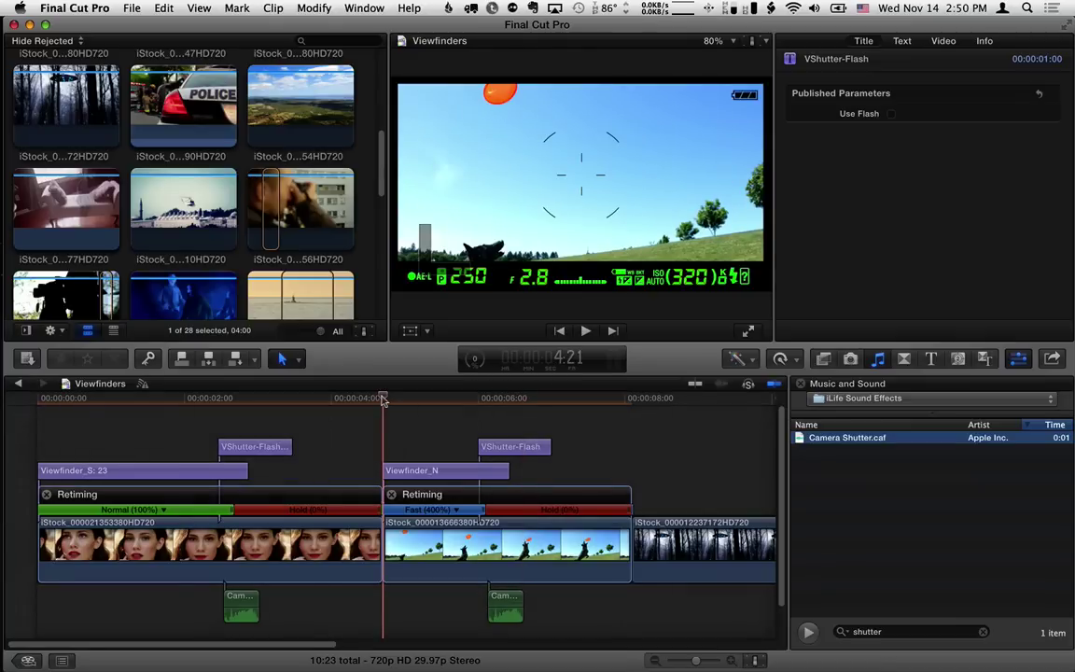
key("space")
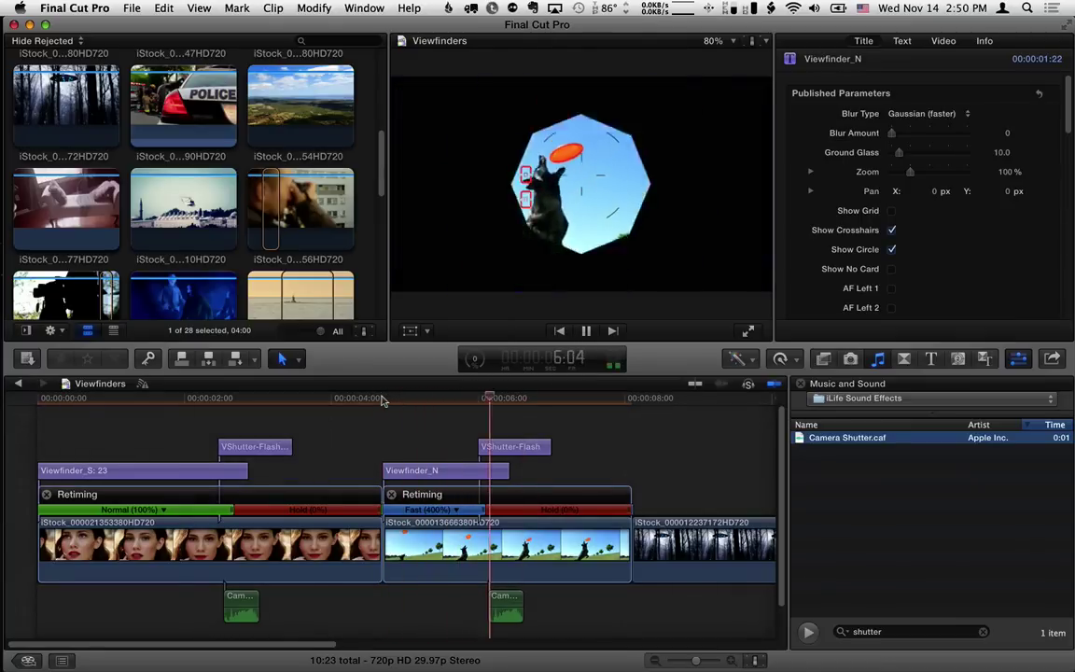
key("space")
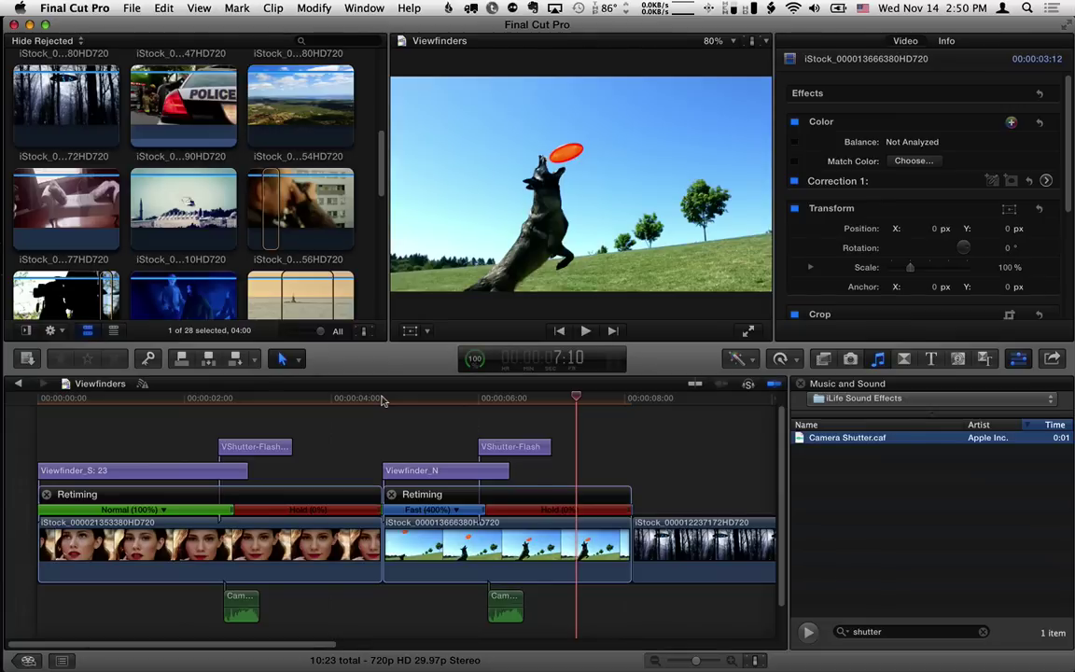
Step: Move to the UFO forest clip and choose the Ripple Optics Video camcorder title
scroll(260, 644, "right", 5)
left_click(459, 399)
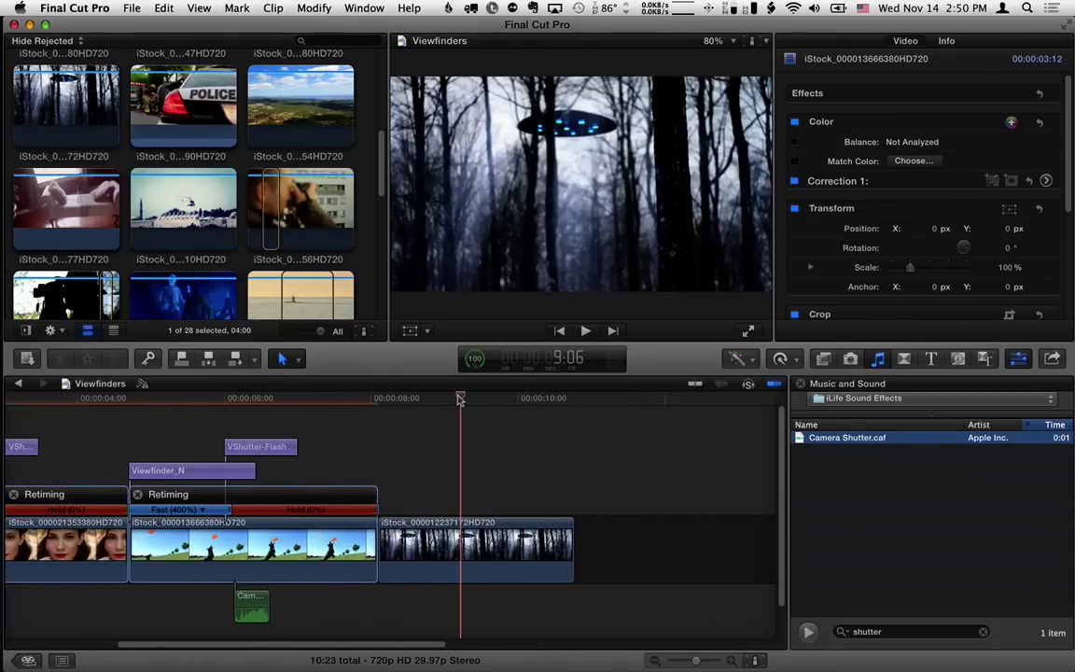
mouse_move(459, 398)
left_mouse_down()
mouse_move(408, 399)
mouse_move(483, 398)
mouse_move(406, 401)
mouse_move(495, 399)
mouse_move(411, 398)
mouse_move(459, 398)
left_mouse_up()
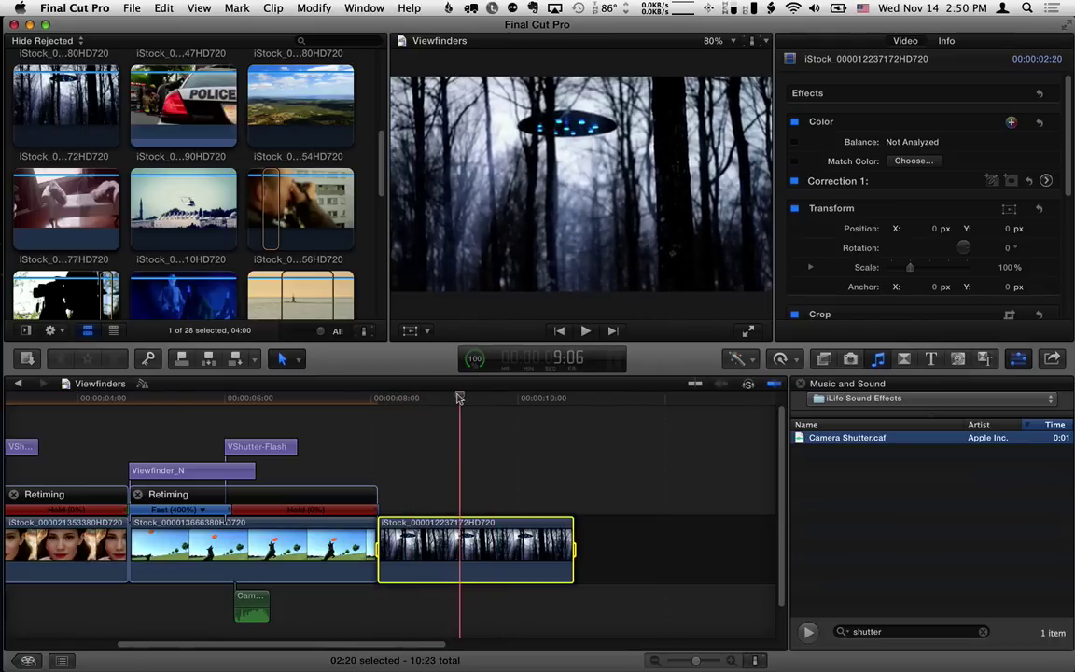
left_click(930, 361)
left_click_drag(1066, 469, 1070, 605)
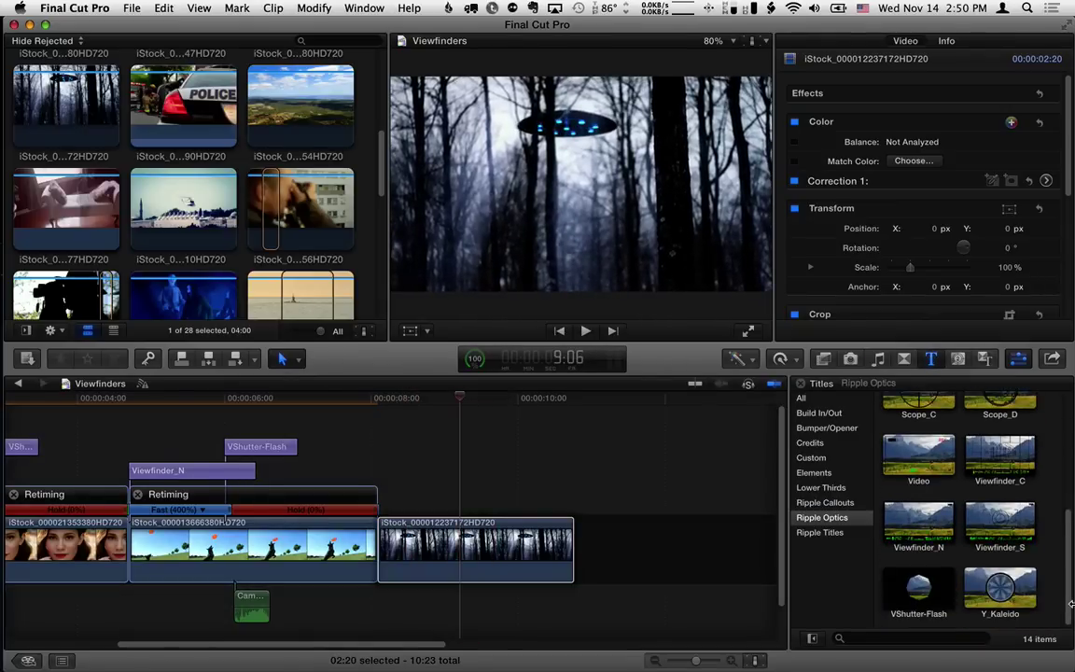
left_click(927, 466)
Step: Connect the Video title above the forest clip and show its parameters
key("q")
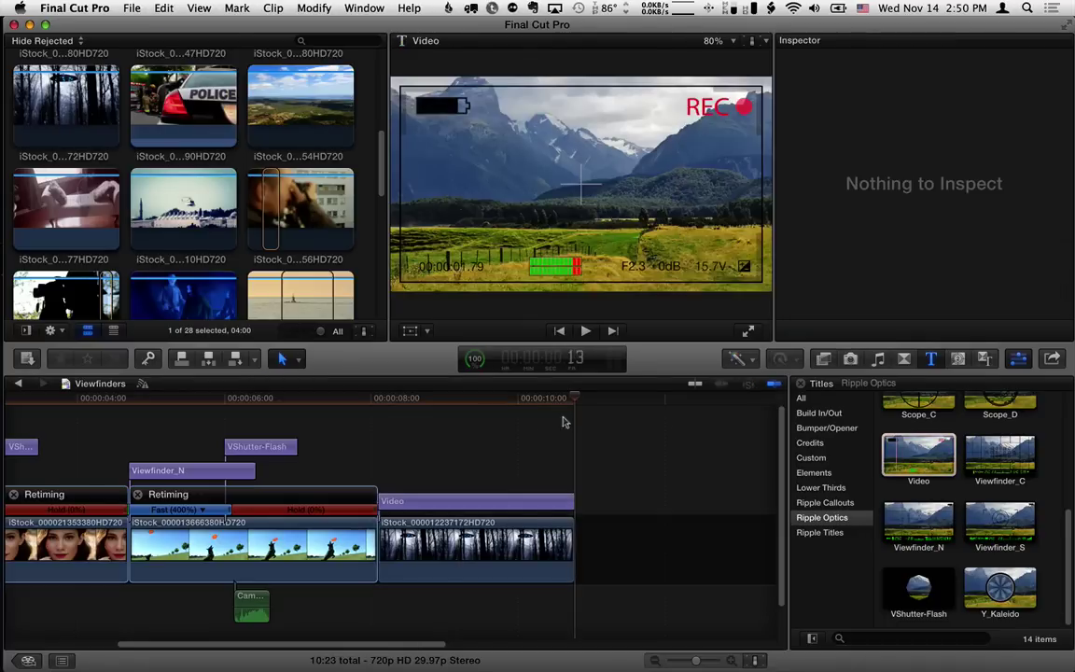
left_click(435, 399)
key("super+4")
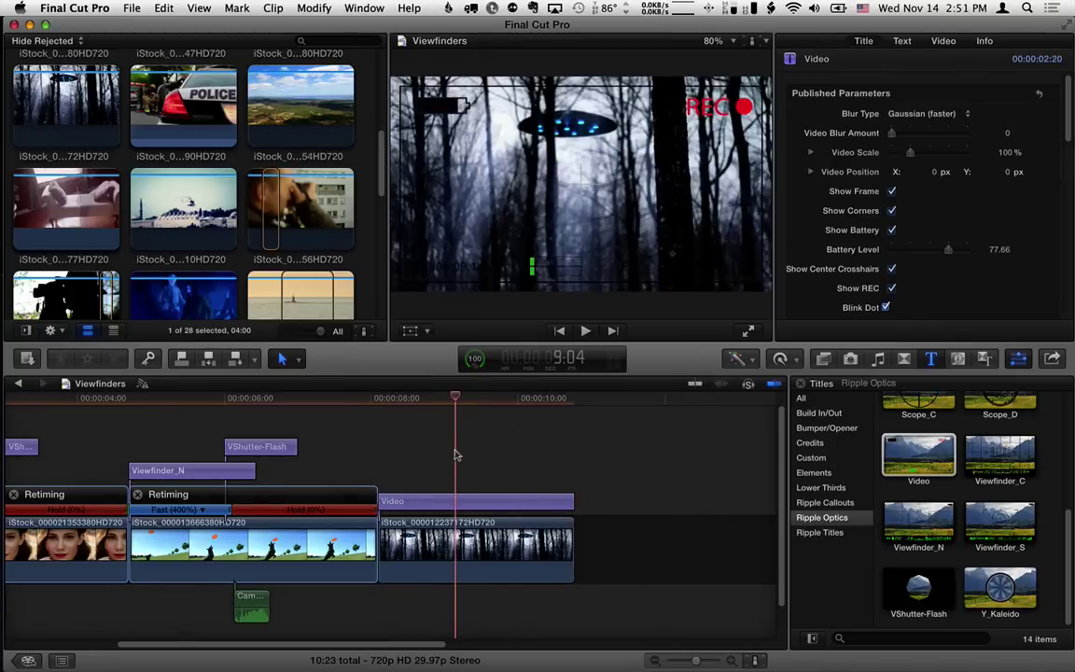
left_click(446, 503)
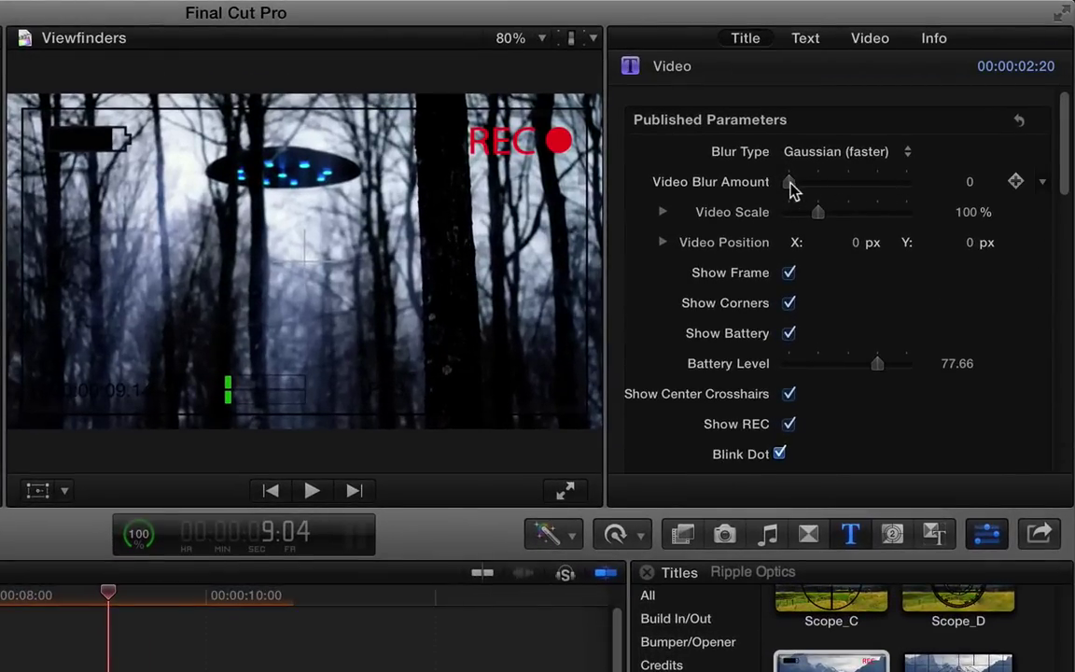
Step: Drop Battery Level to 10 and turn on Show Center Crosshairs, keeping frame and corners
mouse_move(789, 184)
left_mouse_down()
mouse_move(881, 185)
mouse_move(788, 186)
left_mouse_up()
scroll(1063, 179, "down", 3)
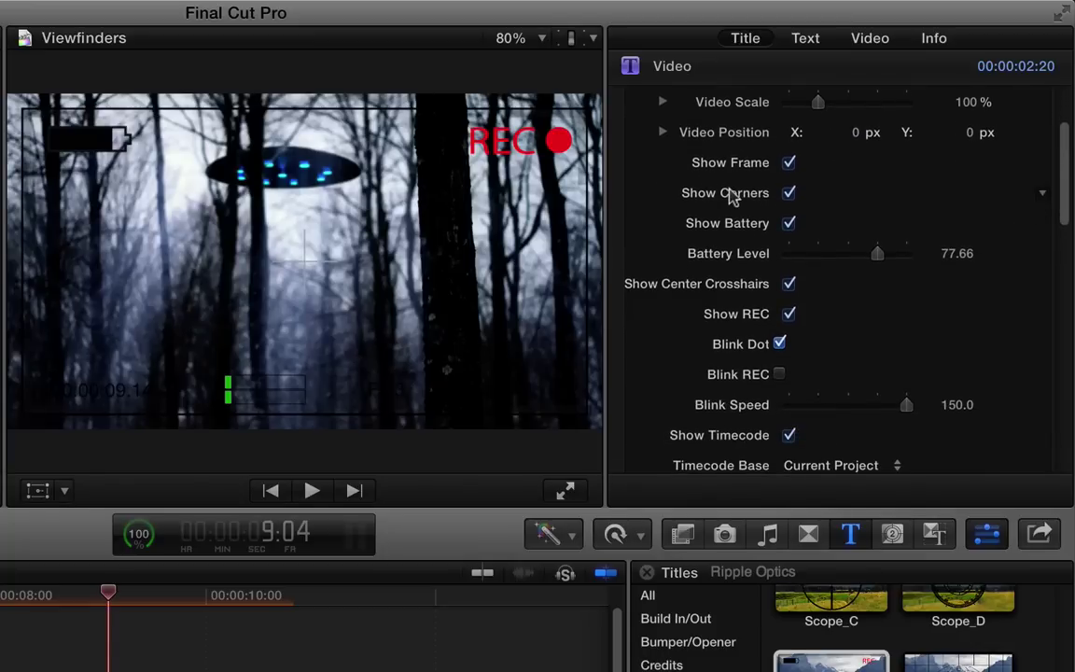
left_click(788, 162)
left_click(789, 163)
left_click(788, 193)
left_click(789, 223)
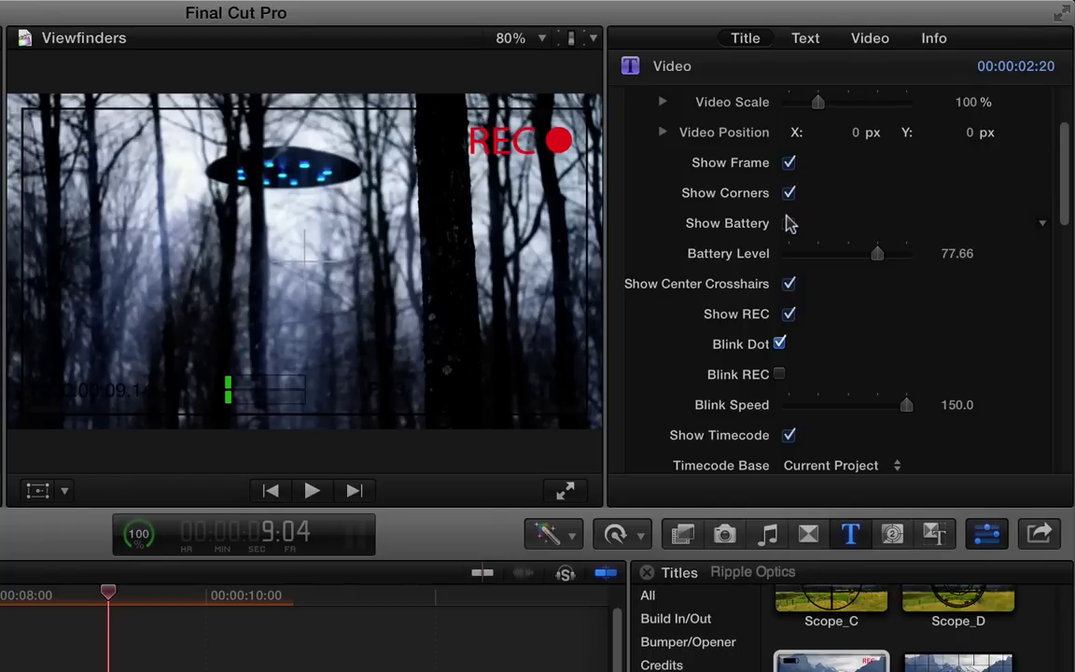
left_click(788, 223)
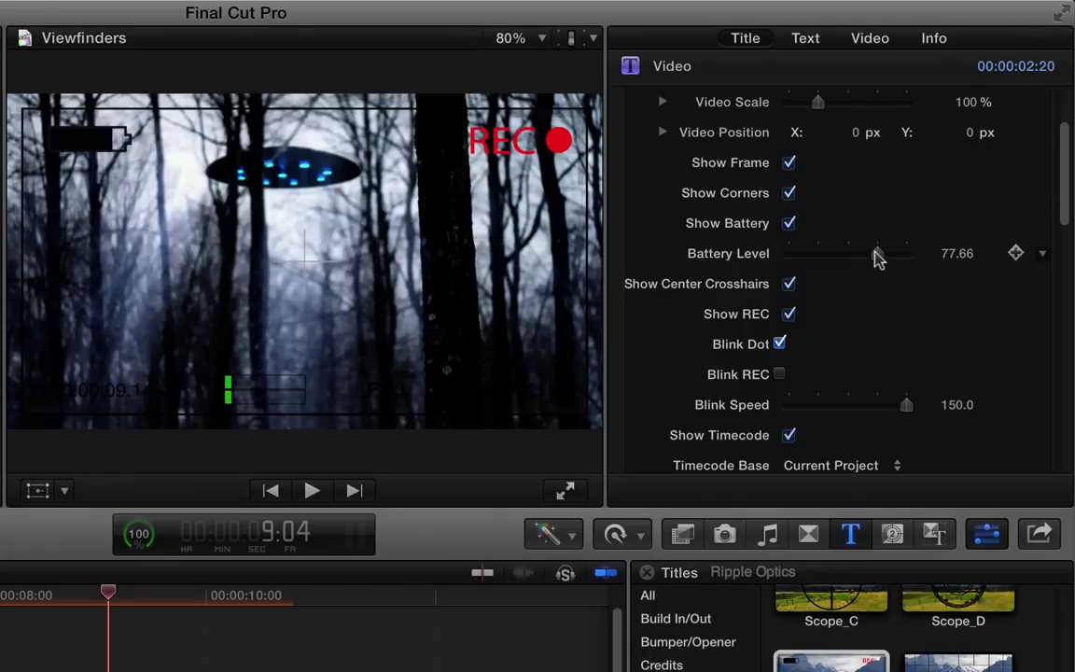
left_click_drag(876, 254, 782, 261)
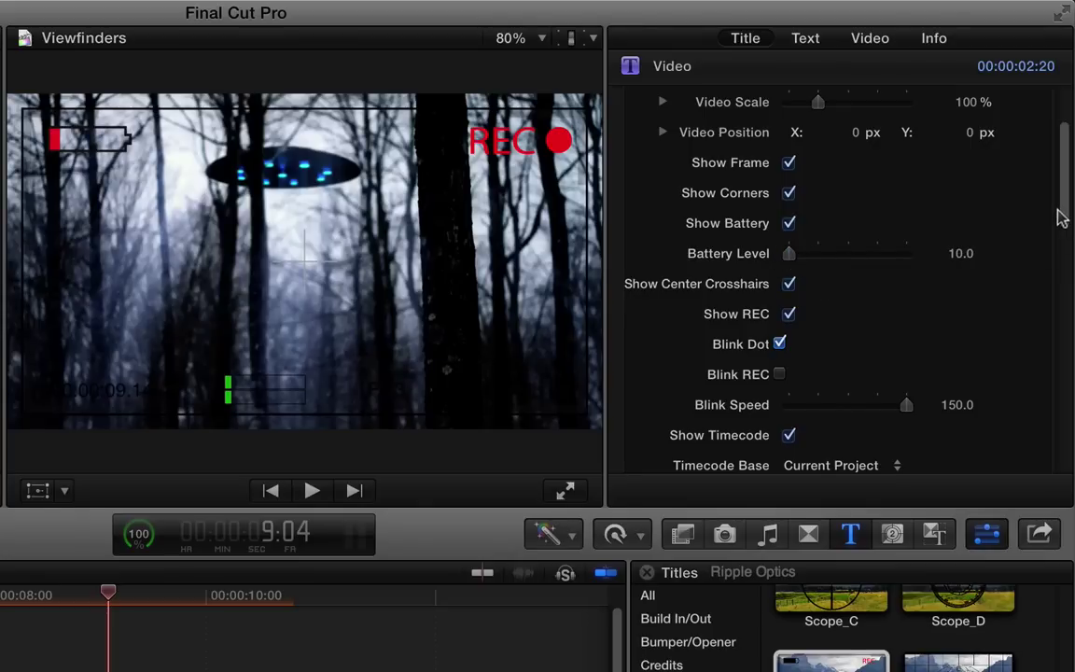
scroll(1062, 217, "down", 3)
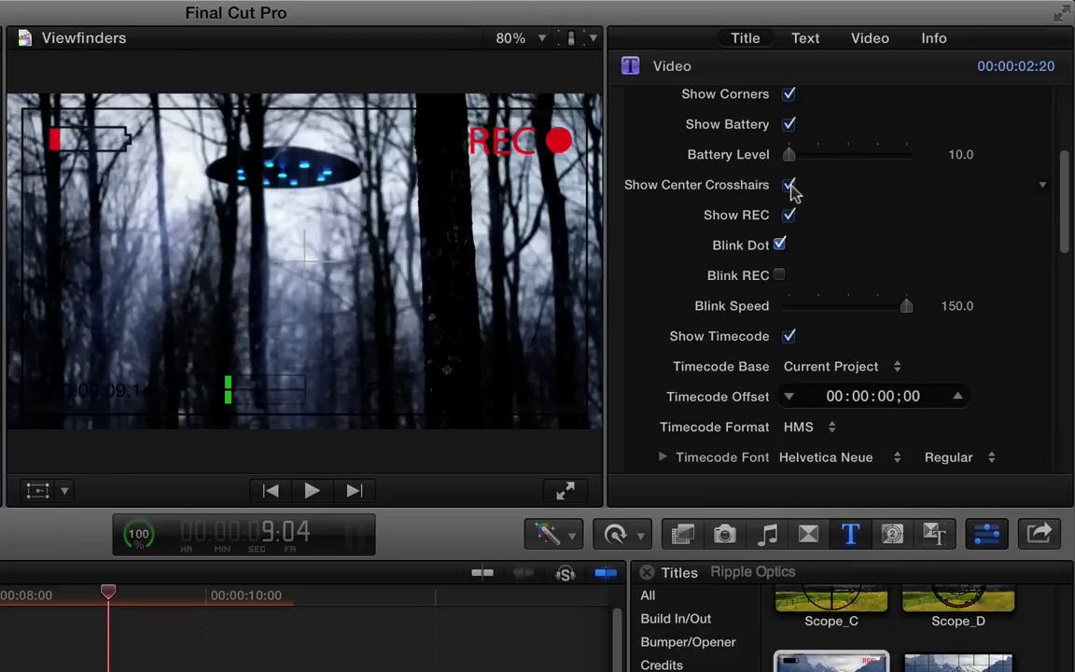
left_click(788, 185)
Step: Enable Blink REC and settle Blink Speed at 139, previewing the blink
left_click(13, 596)
key("space")
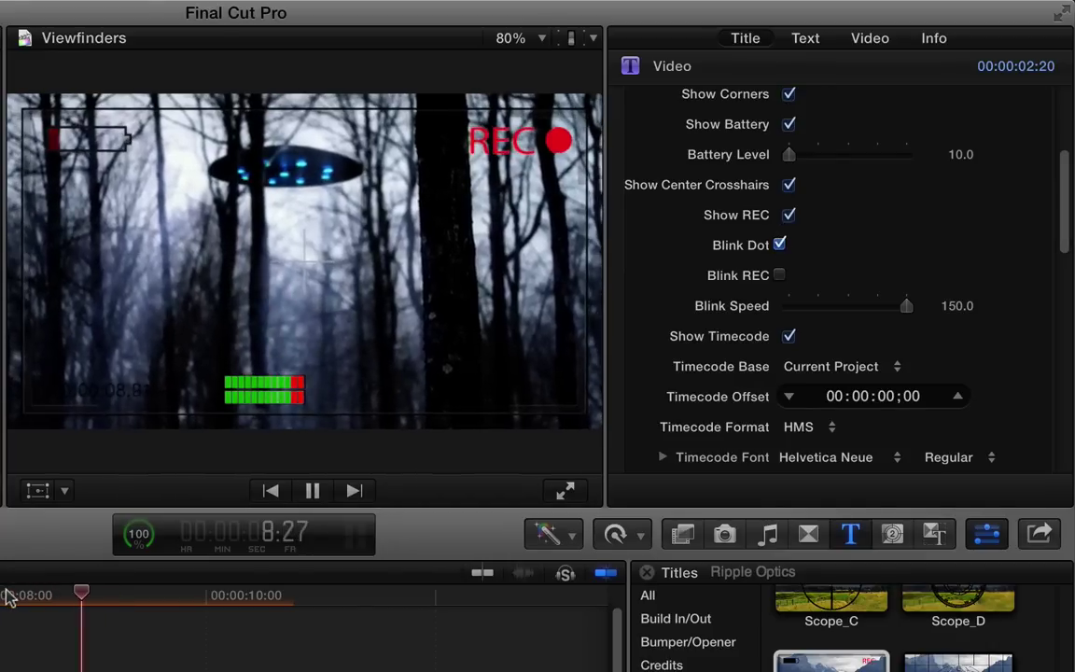
key("space")
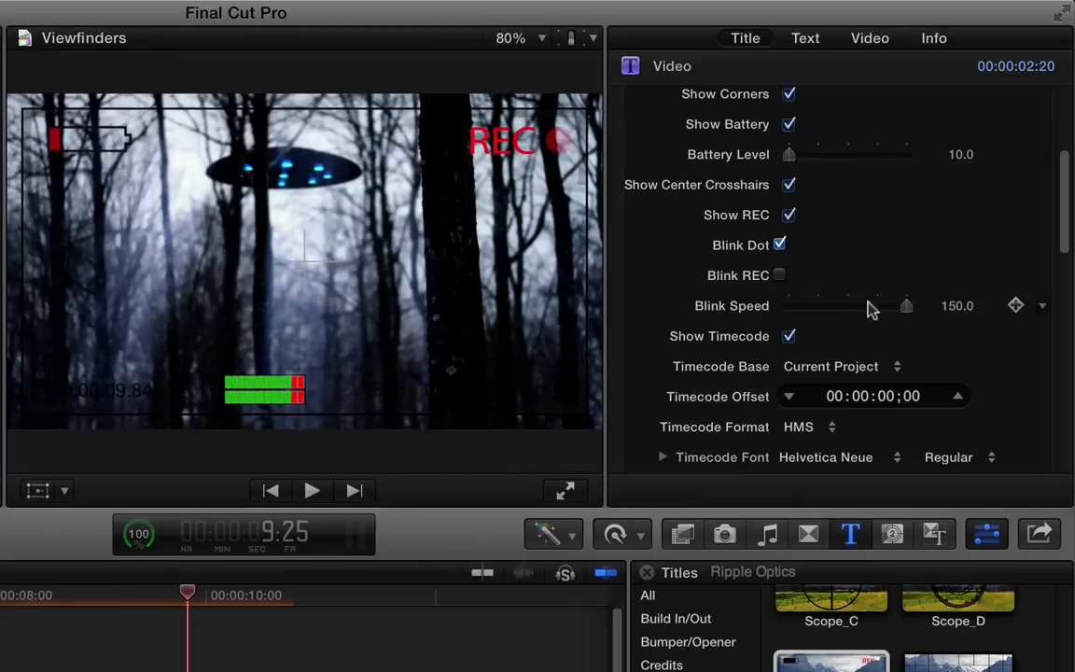
left_click(779, 276)
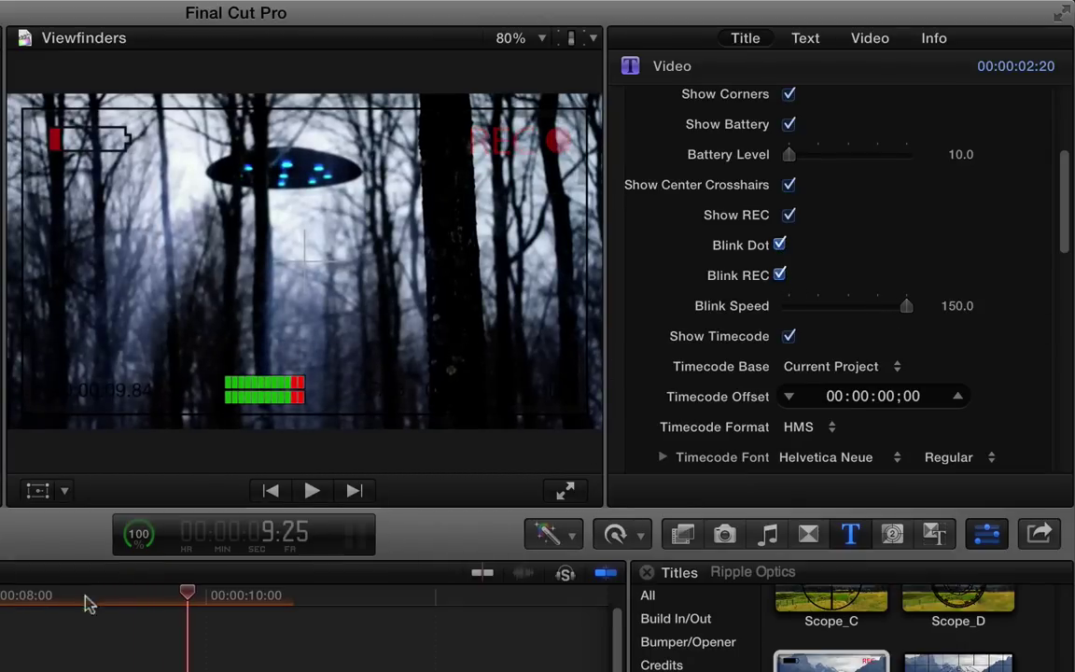
left_click(26, 595)
key("space")
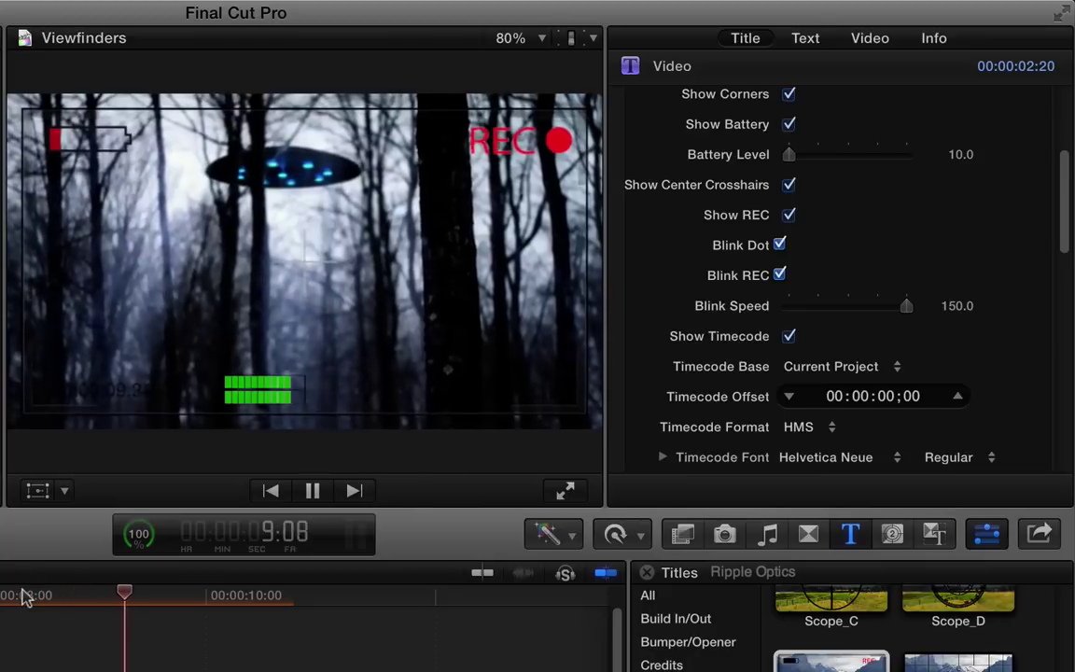
key("space")
left_click_drag(940, 314, 857, 283)
left_click(37, 594)
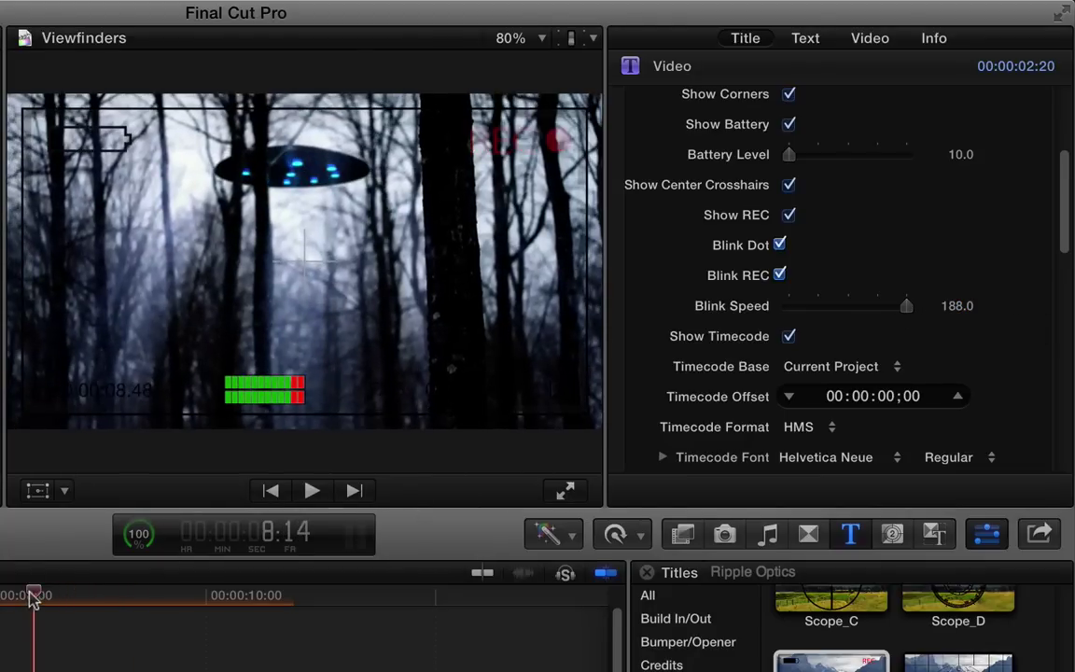
key("space")
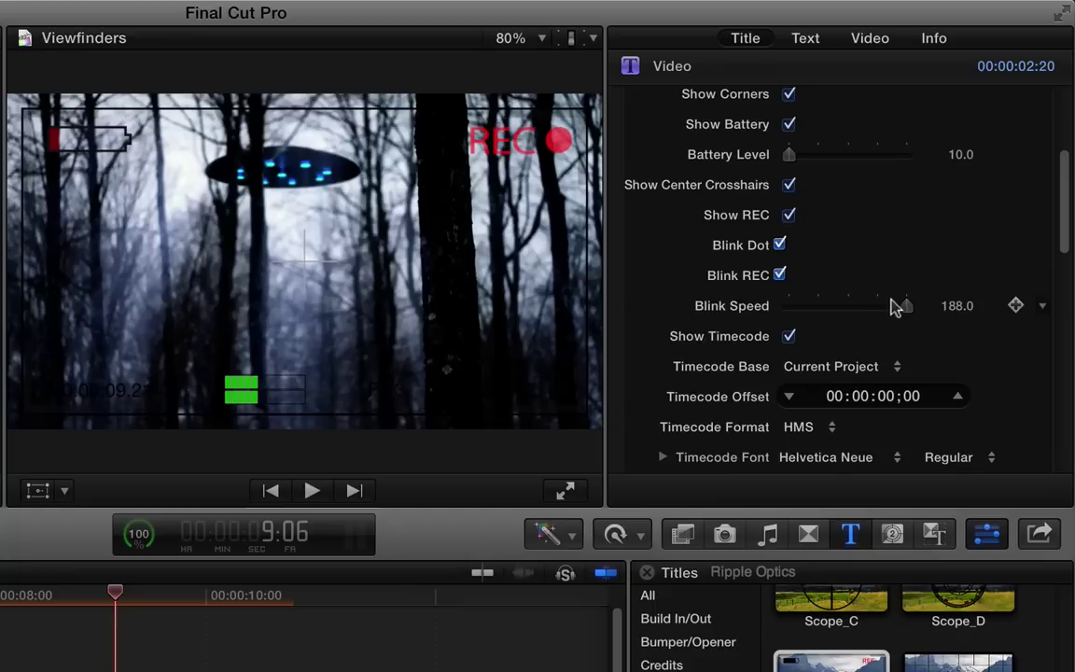
left_click_drag(905, 306, 957, 293)
left_click(26, 595)
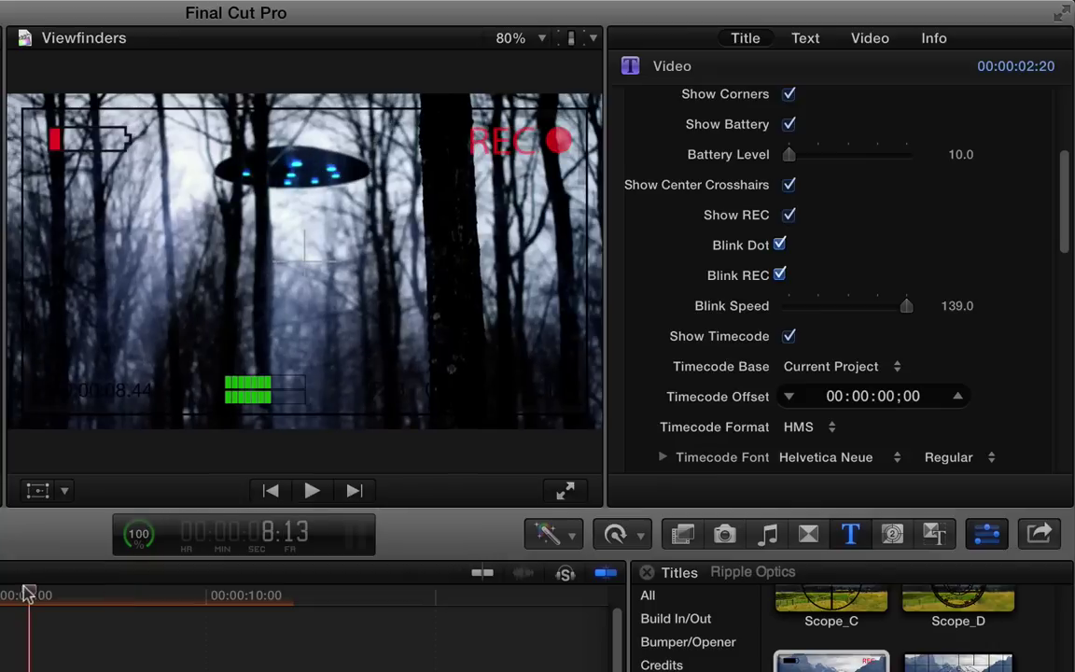
key("space")
key("space")
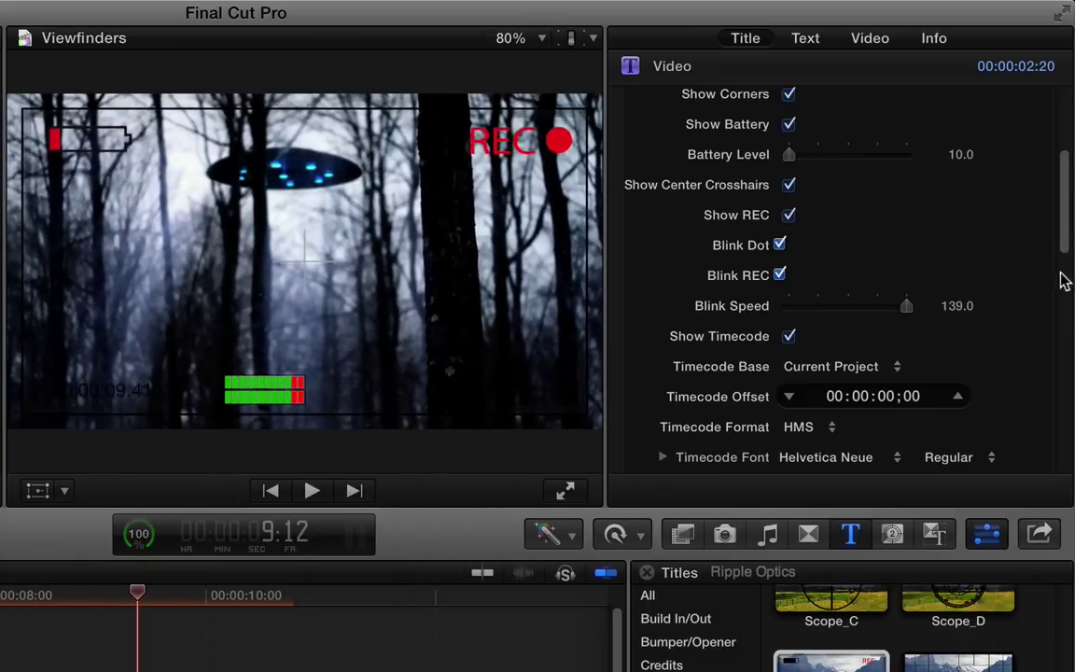
scroll(1067, 236, "down", 5)
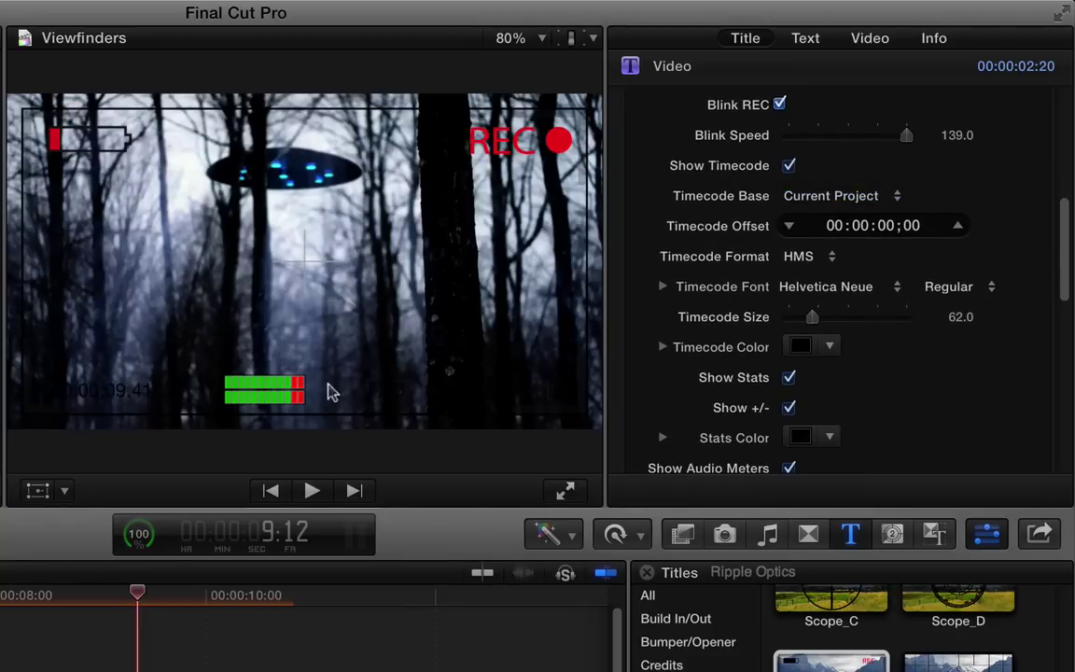
Step: Make the timecode text white and the stats text near white
left_click(828, 347)
left_click(785, 370)
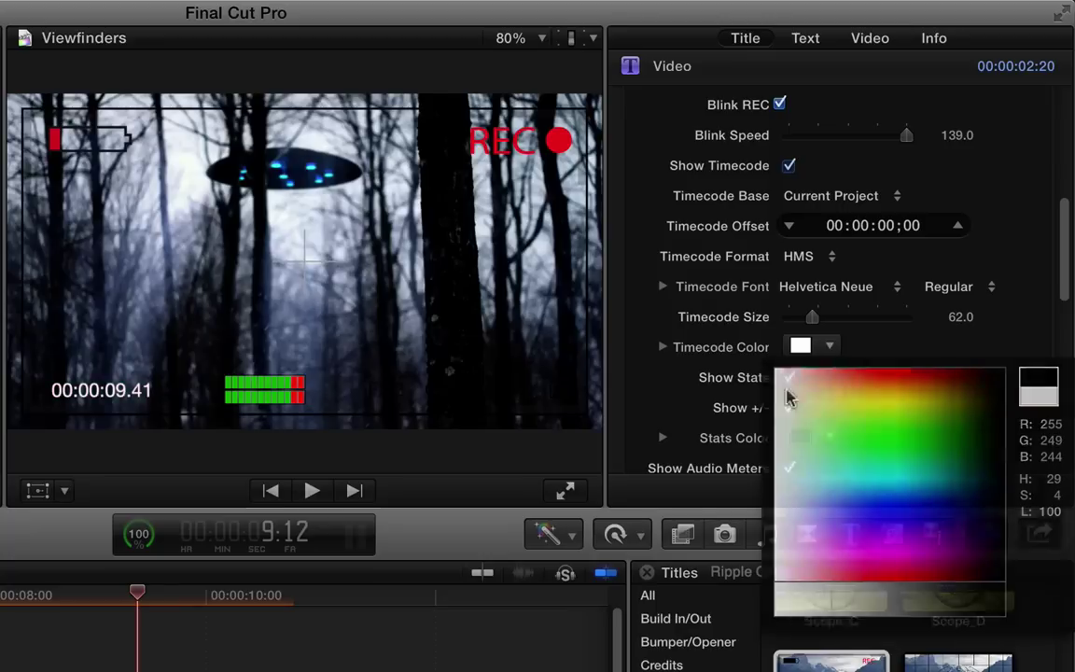
left_click(830, 437)
left_click_drag(795, 472, 782, 474)
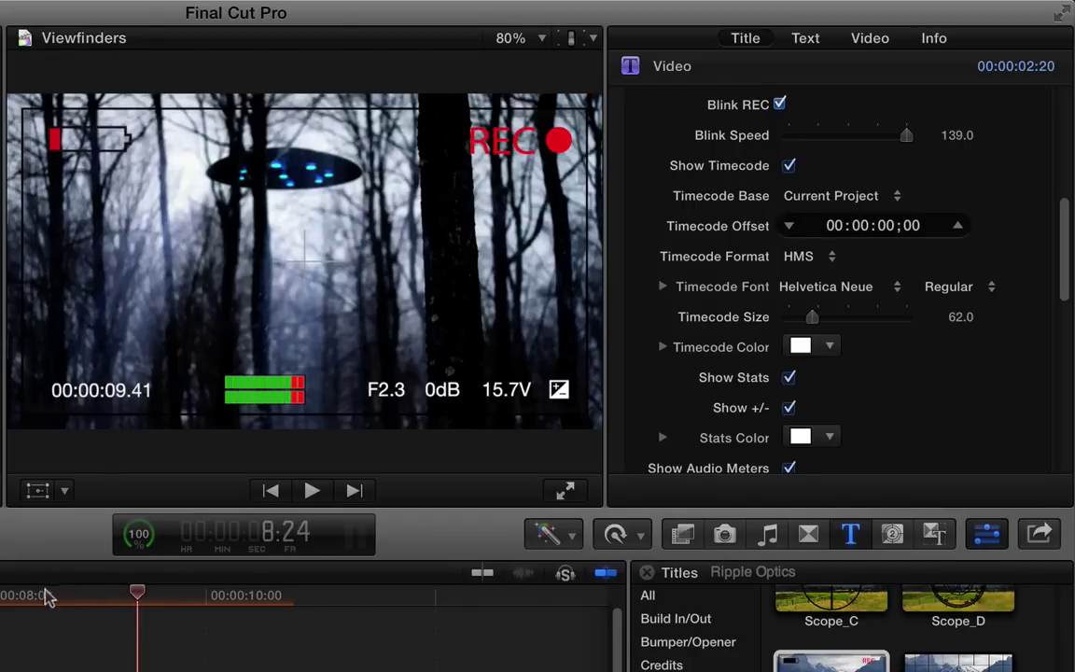
left_click(8, 597)
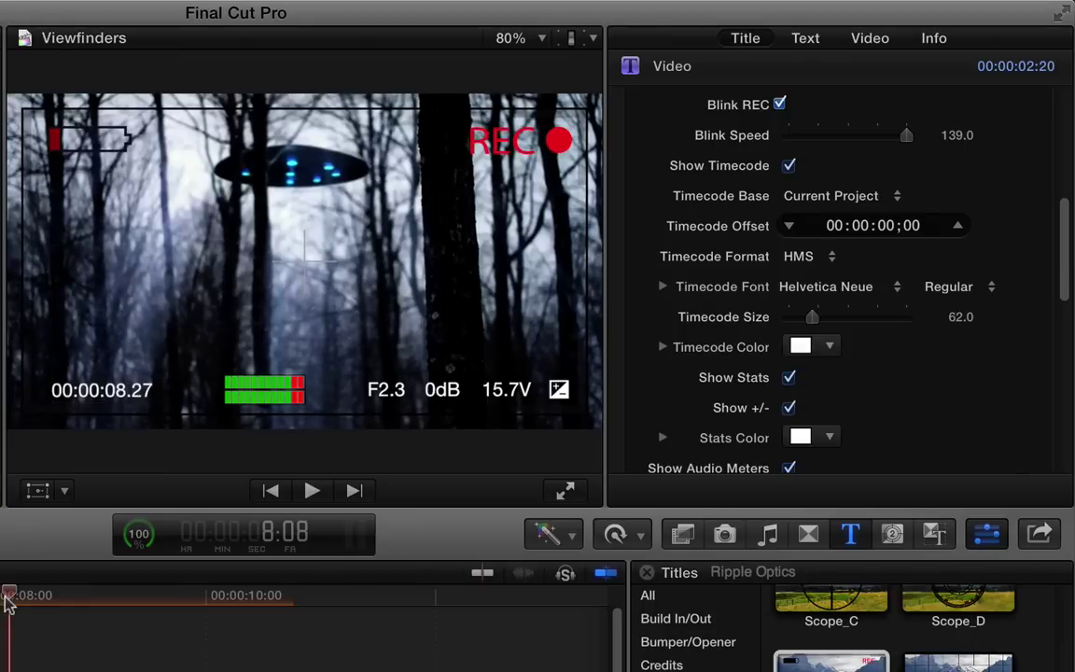
left_click_drag(8, 597, 52, 597)
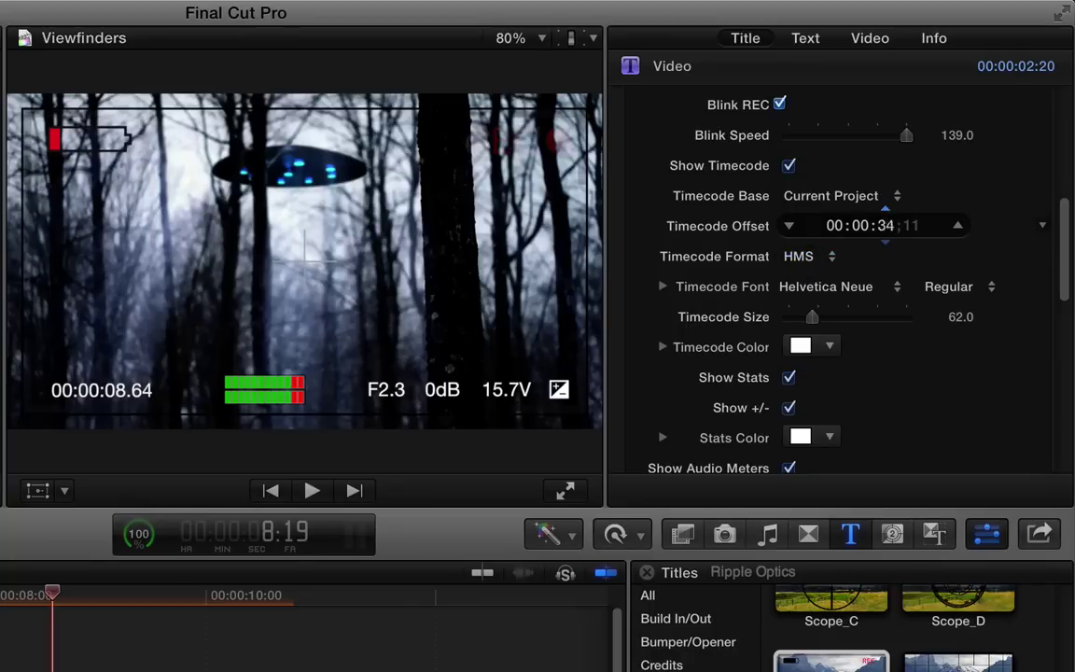
Step: Set the Timecode Offset to 00:30:41;11 and Timecode Size to 66
left_click_drag(884, 225, 892, 260)
left_click_drag(835, 225, 835, 210)
left_click(40, 601)
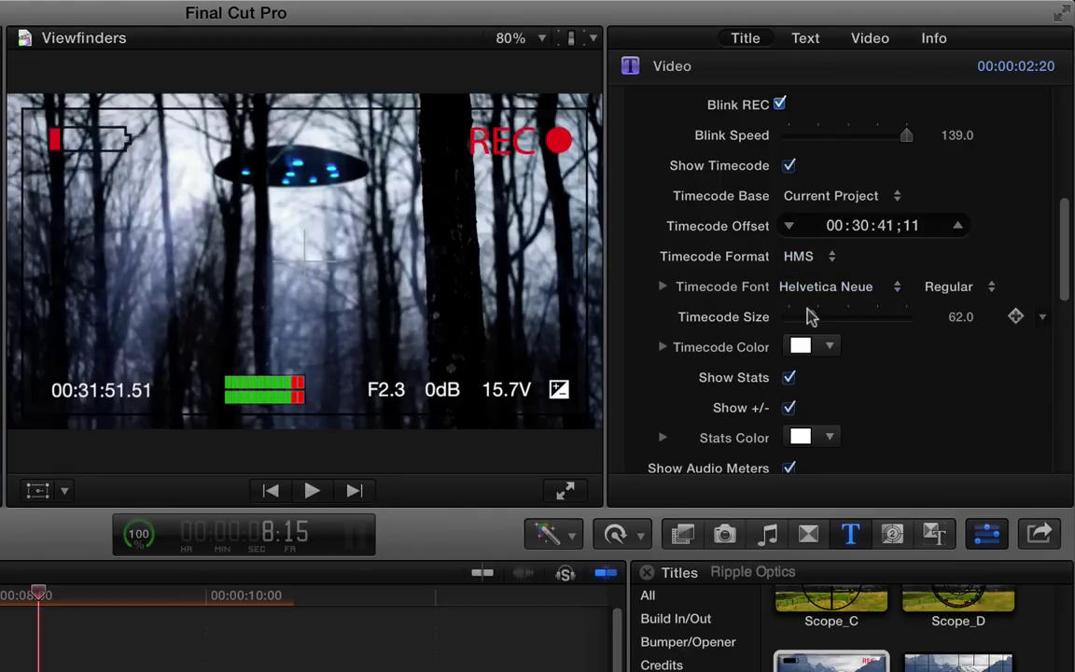
left_click_drag(810, 316, 812, 317)
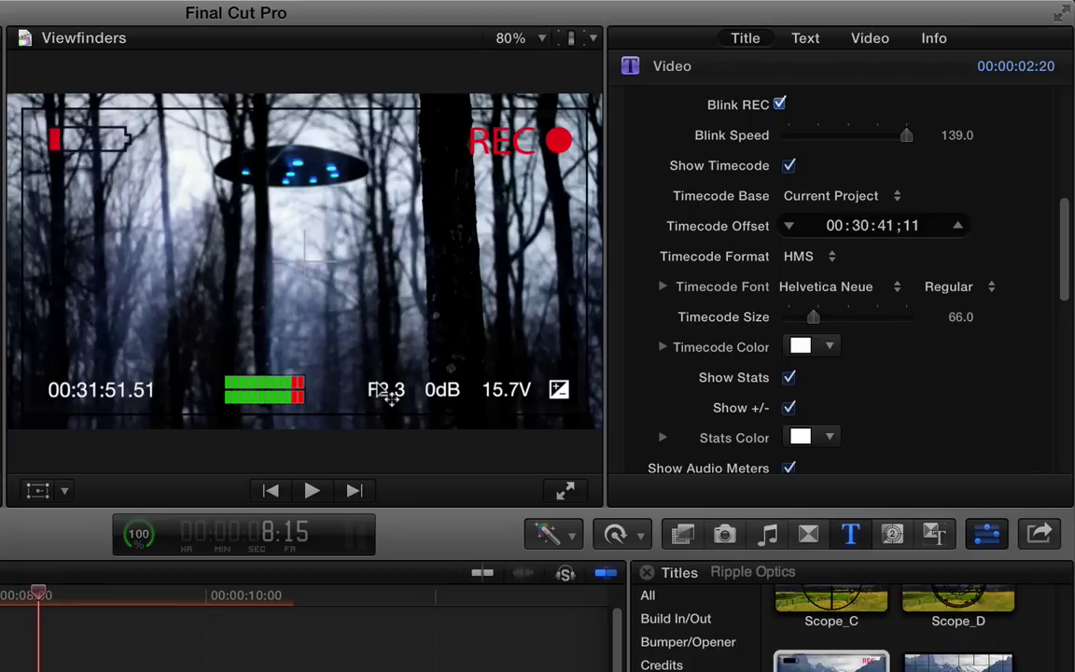
Step: Replace the F2.3 readout with the date 'JAN 31 1961', moved up above the readouts
double_click(390, 396)
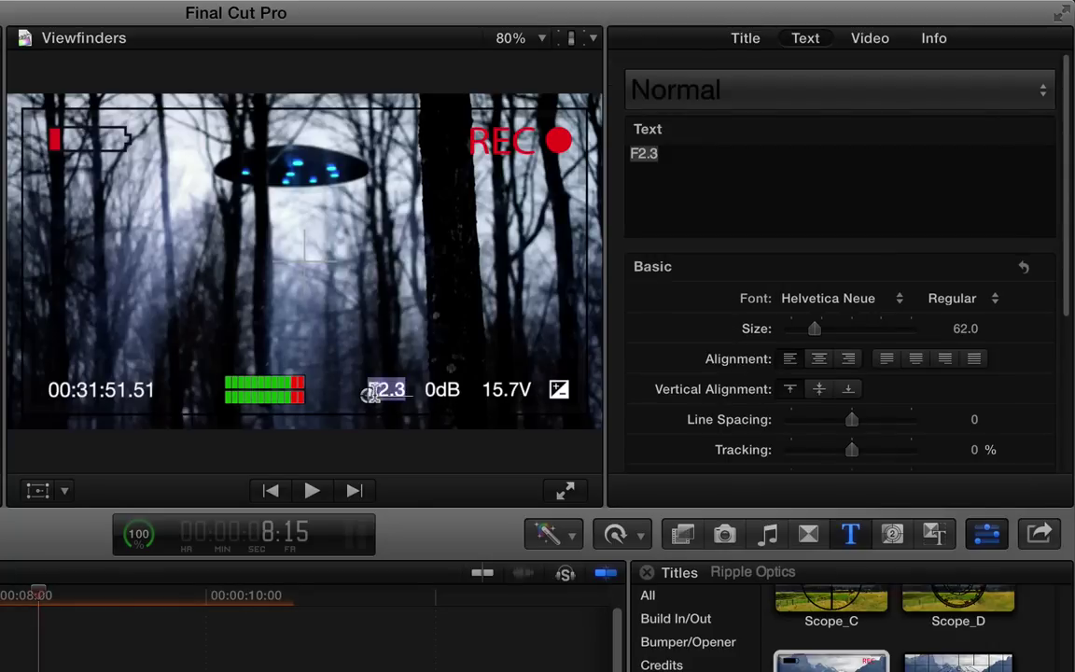
left_click_drag(372, 396, 425, 361)
type("Janu")
key("BackSpace")
key("BackSpace")
key("BackSpace")
type("AN")
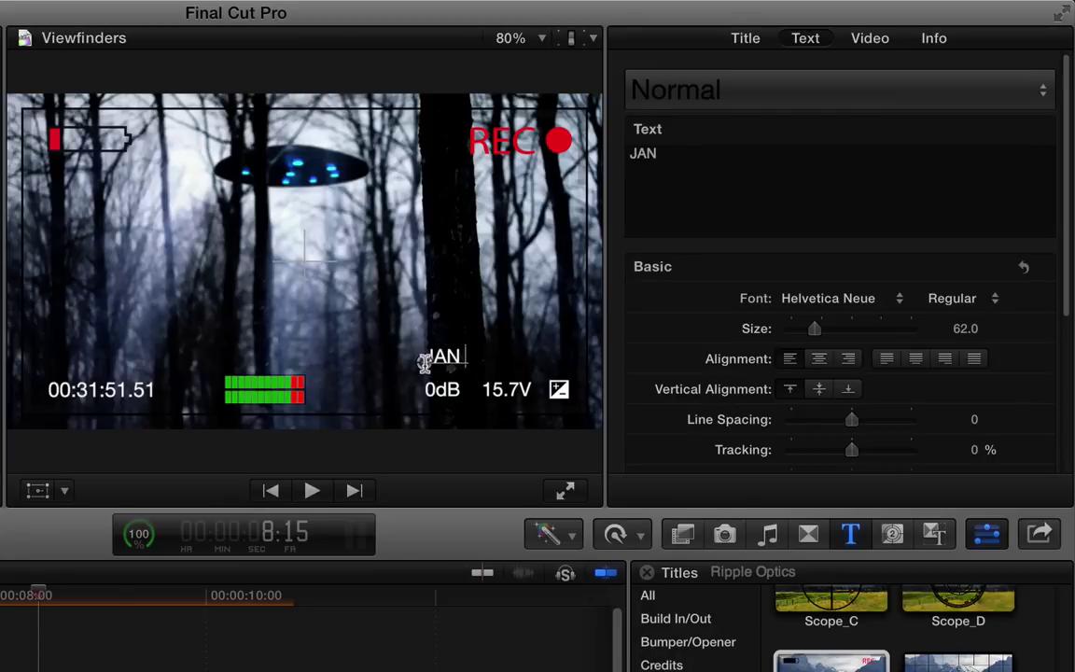
type(" 31 1961")
key("Escape")
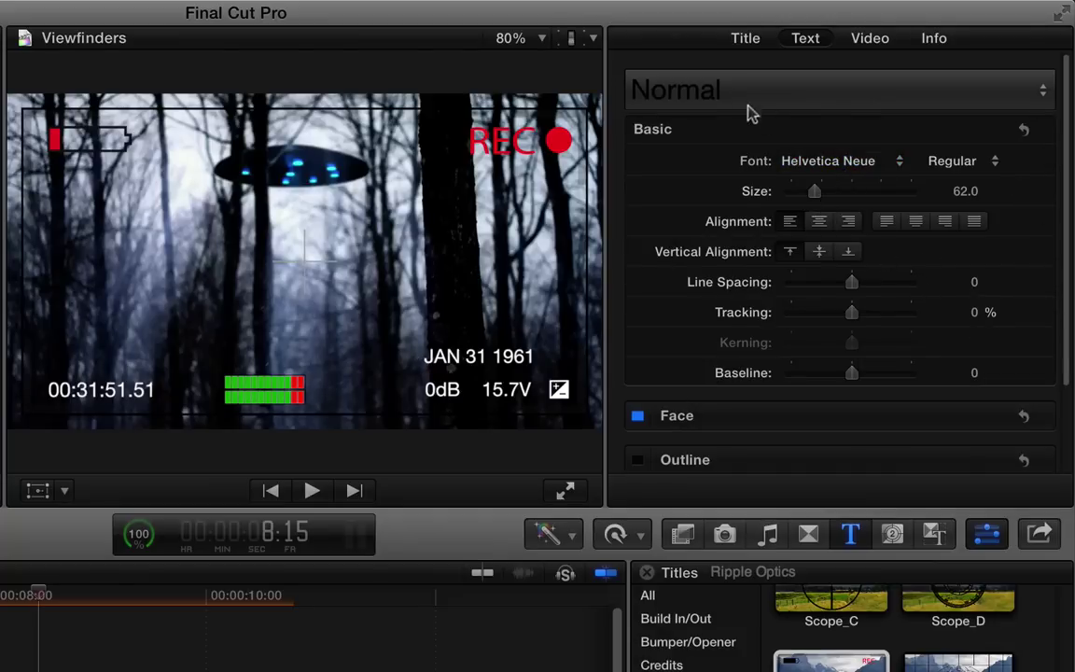
Step: Delete the 15.7V readout and hide the +/- icon beside the 0dB level
double_click(501, 391)
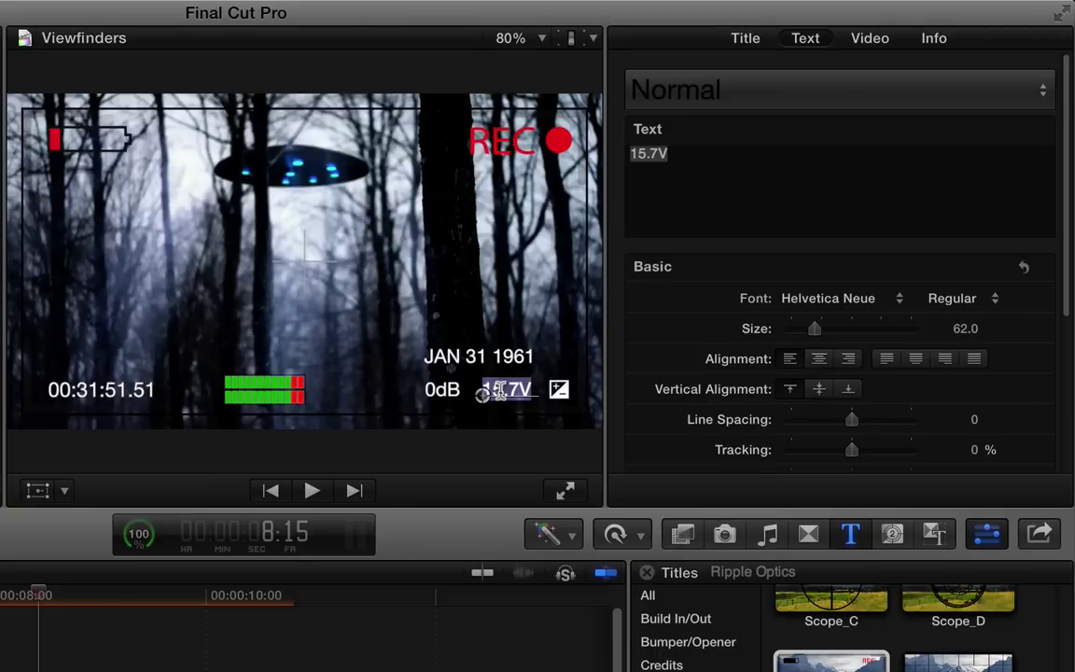
key("BackSpace")
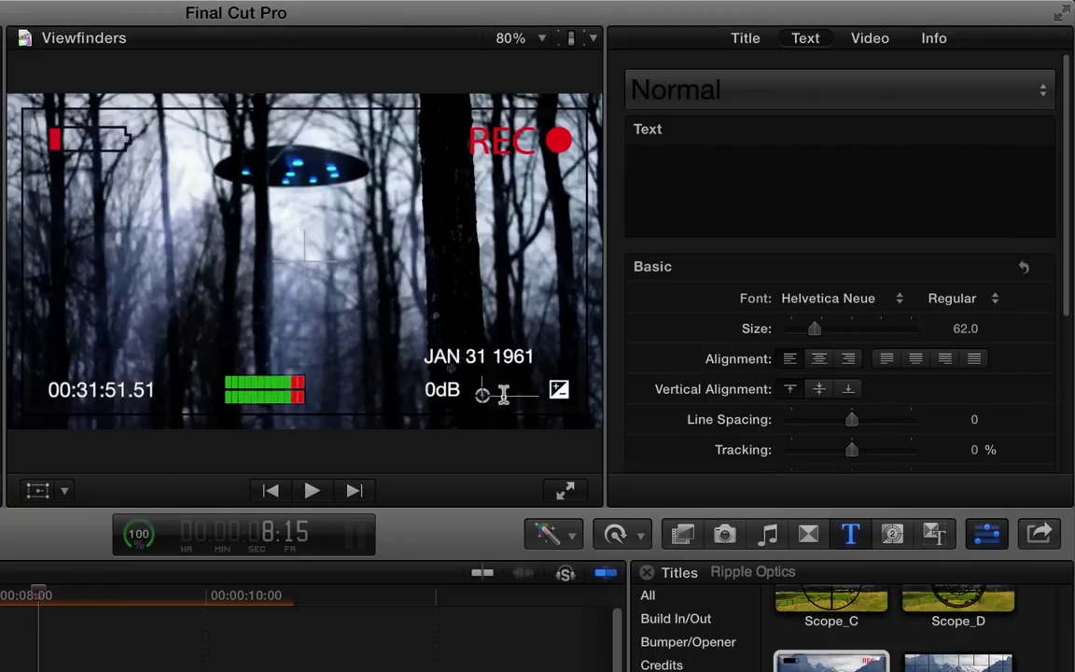
left_click(744, 41)
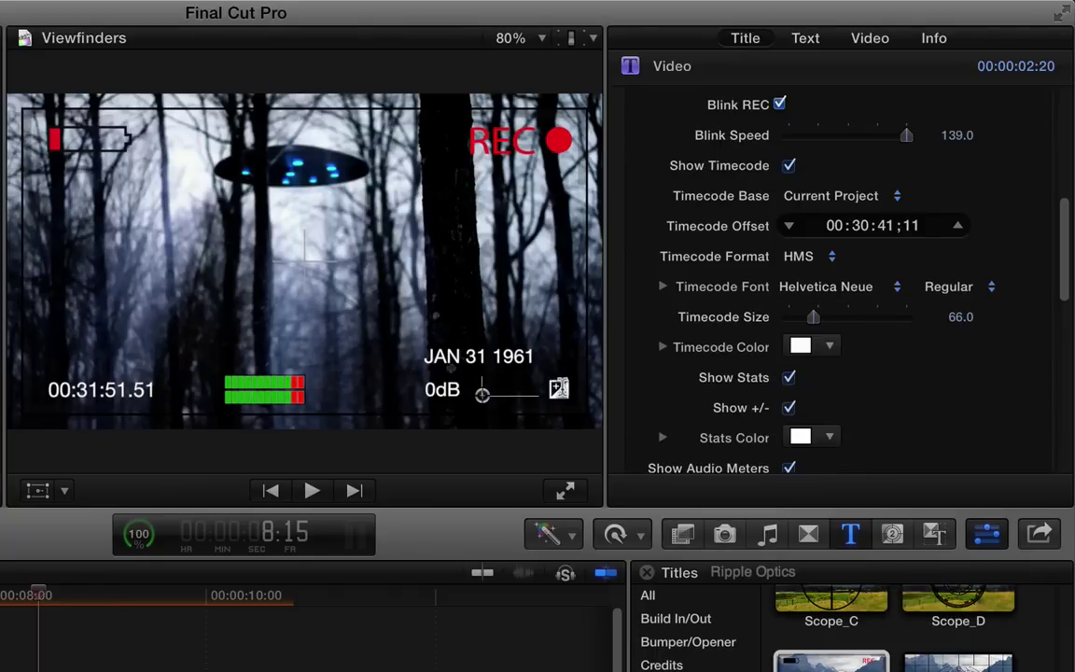
left_click(788, 409)
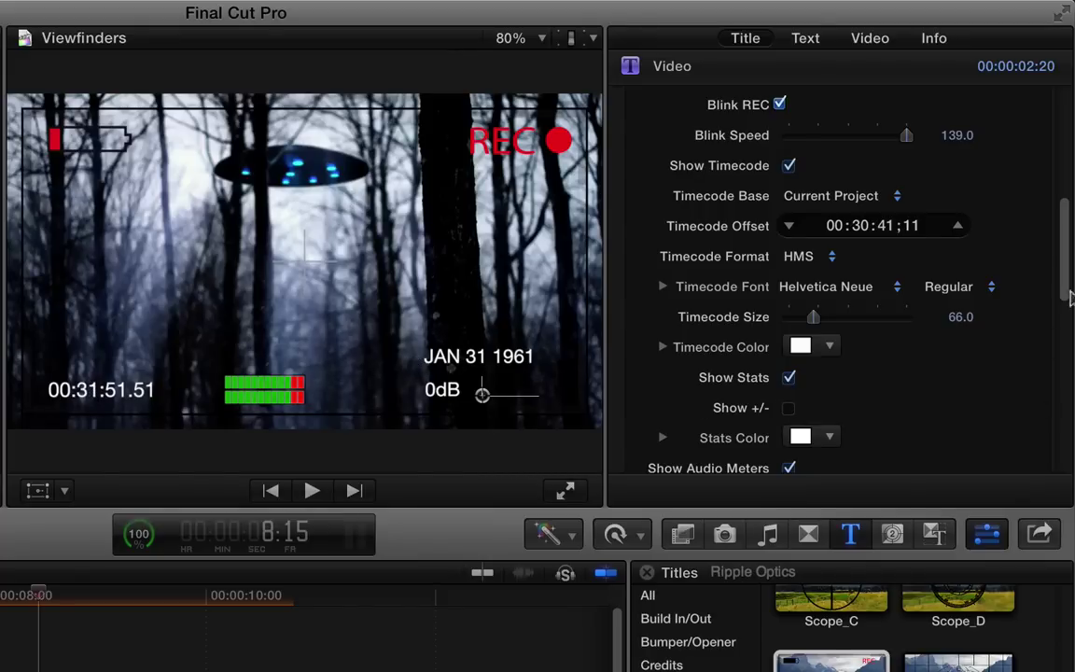
Step: Hide the overlay's audio meters and set Loops to 24 and Random Amount to 100%
left_click_drag(1064, 264, 1061, 359)
left_click(788, 142)
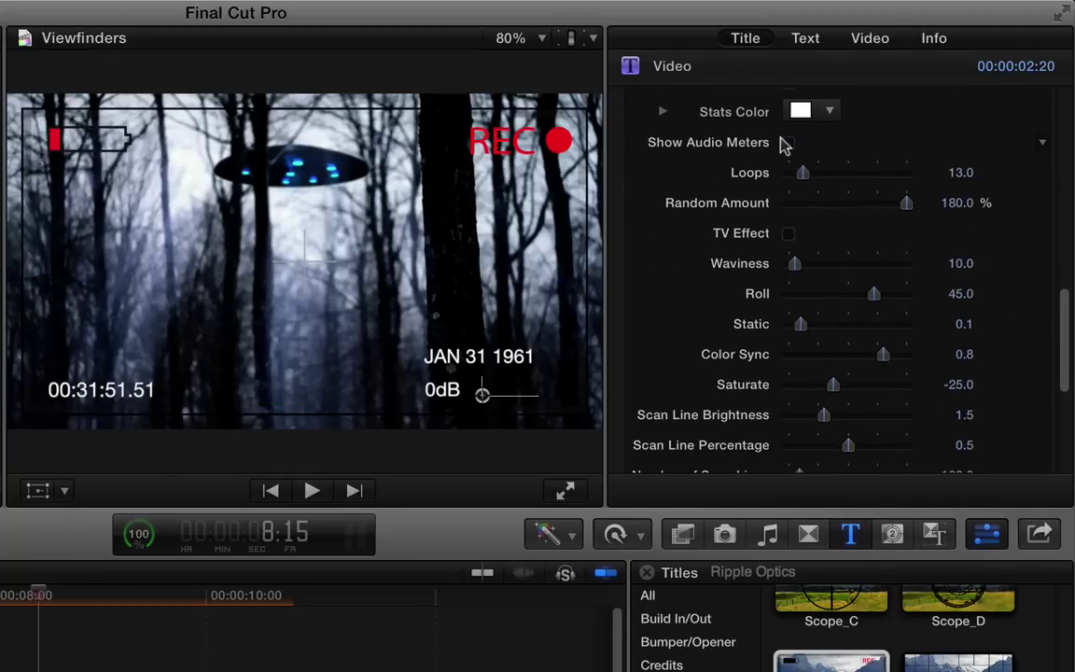
left_click(789, 143)
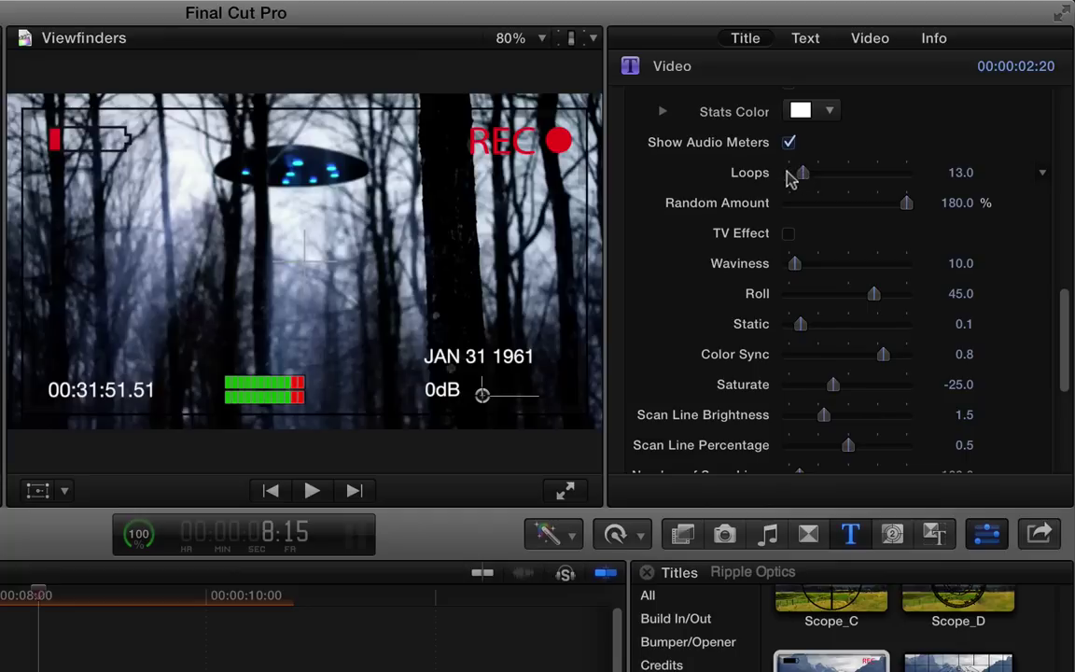
mouse_move(802, 177)
left_mouse_down()
mouse_move(828, 177)
mouse_move(816, 177)
left_mouse_up()
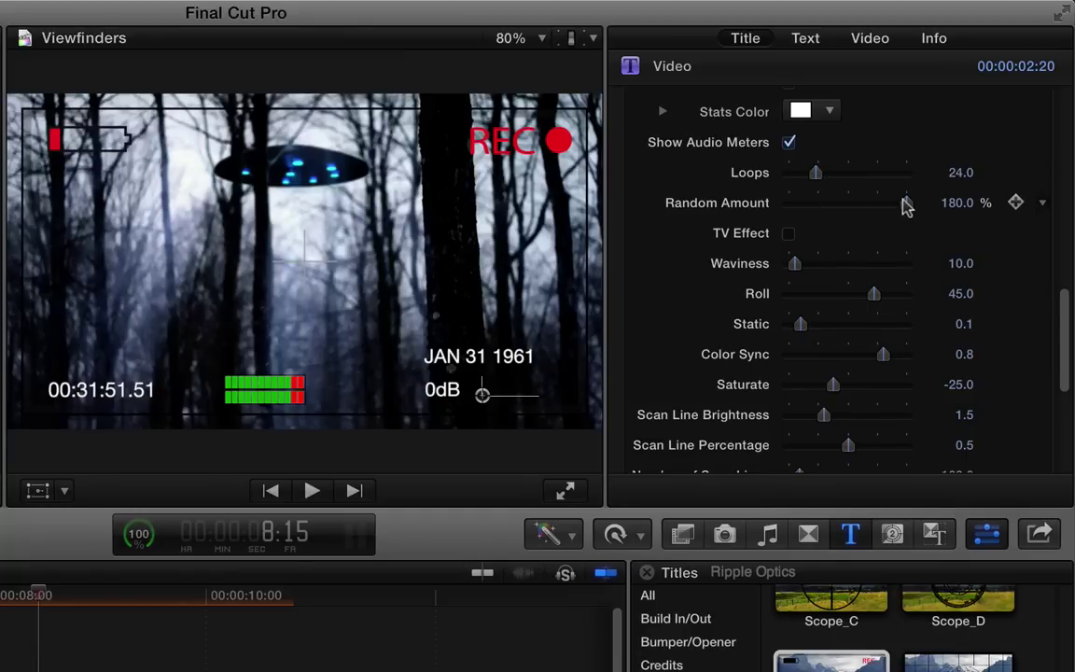
left_click_drag(905, 204, 940, 209)
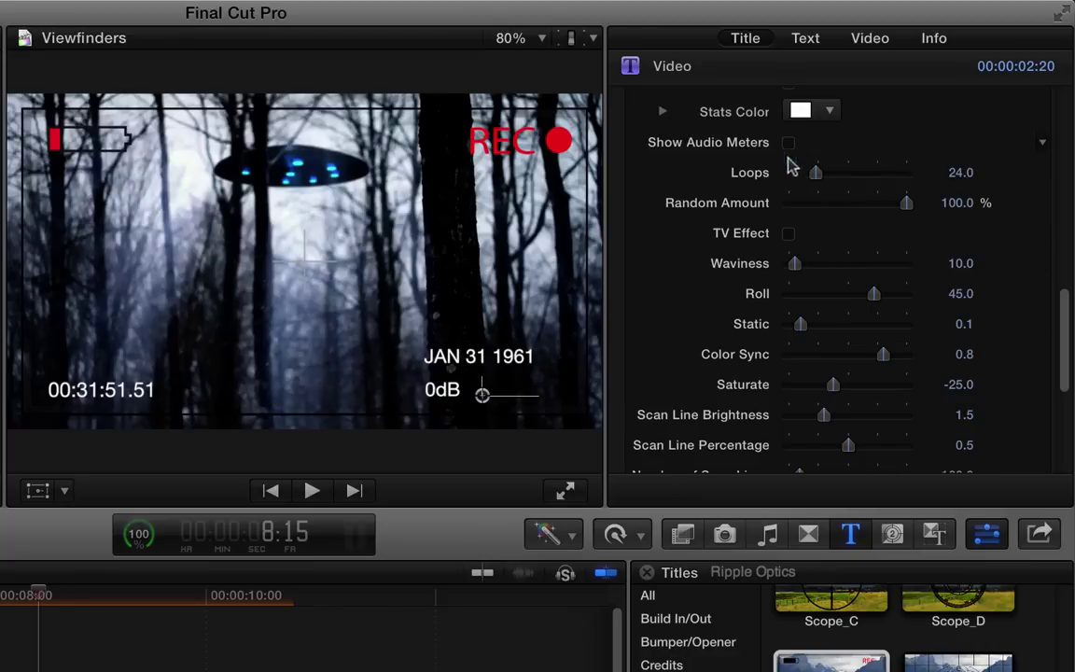
left_click_drag(1066, 300, 1064, 338)
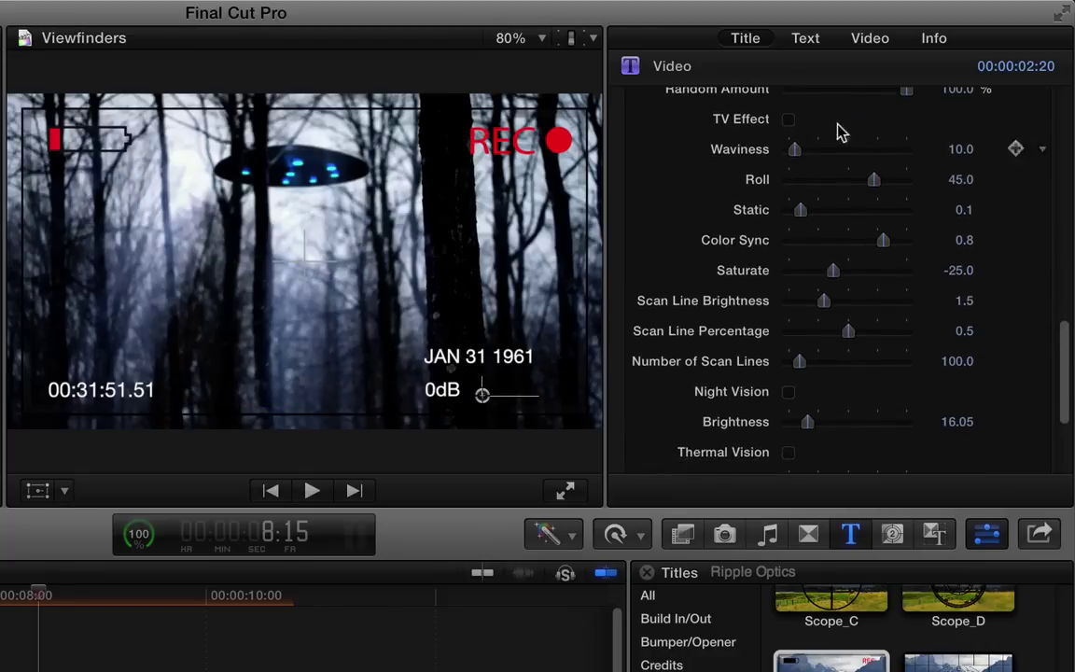
Step: Turn on TV Effect with Roll at -100 and preview it on the UFO clip
left_click(788, 119)
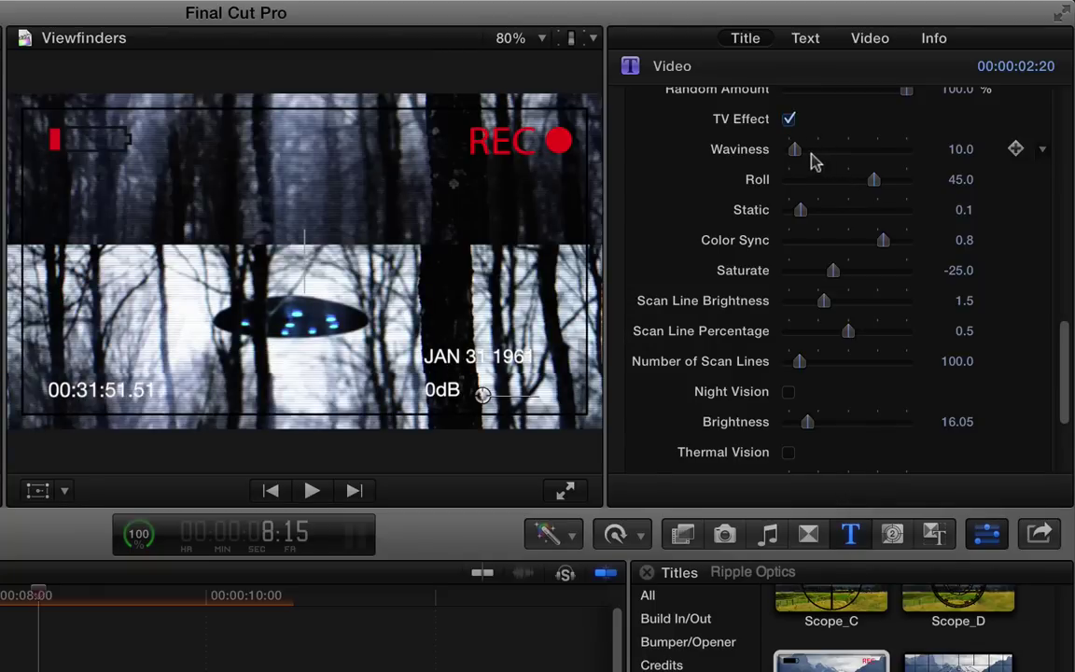
left_click_drag(875, 180, 614, 259)
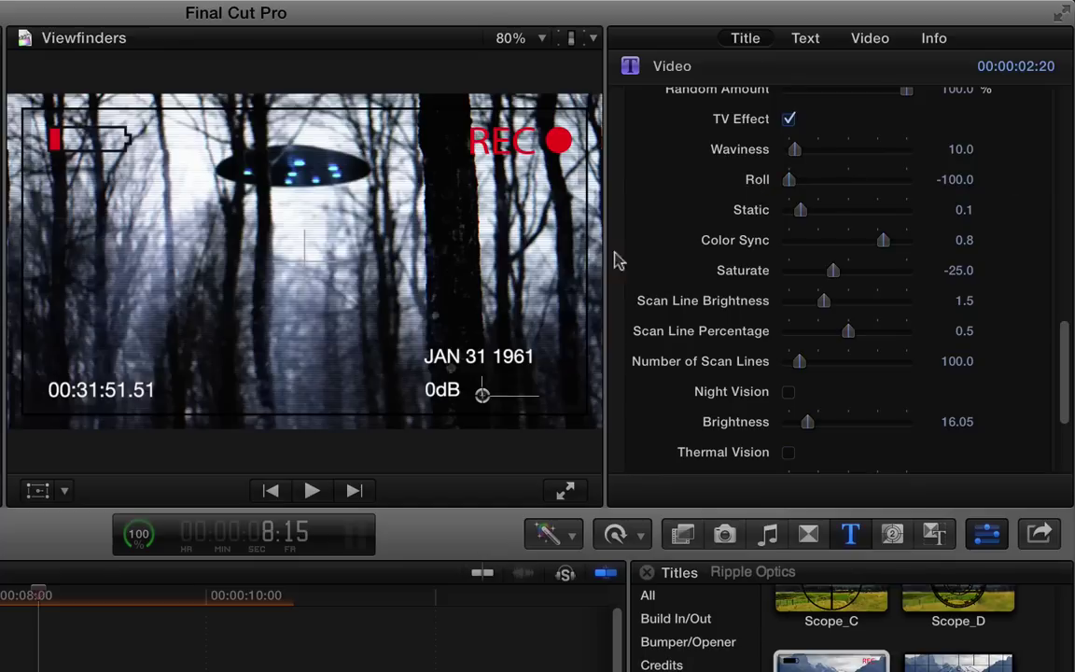
left_click(8, 597)
key("space")
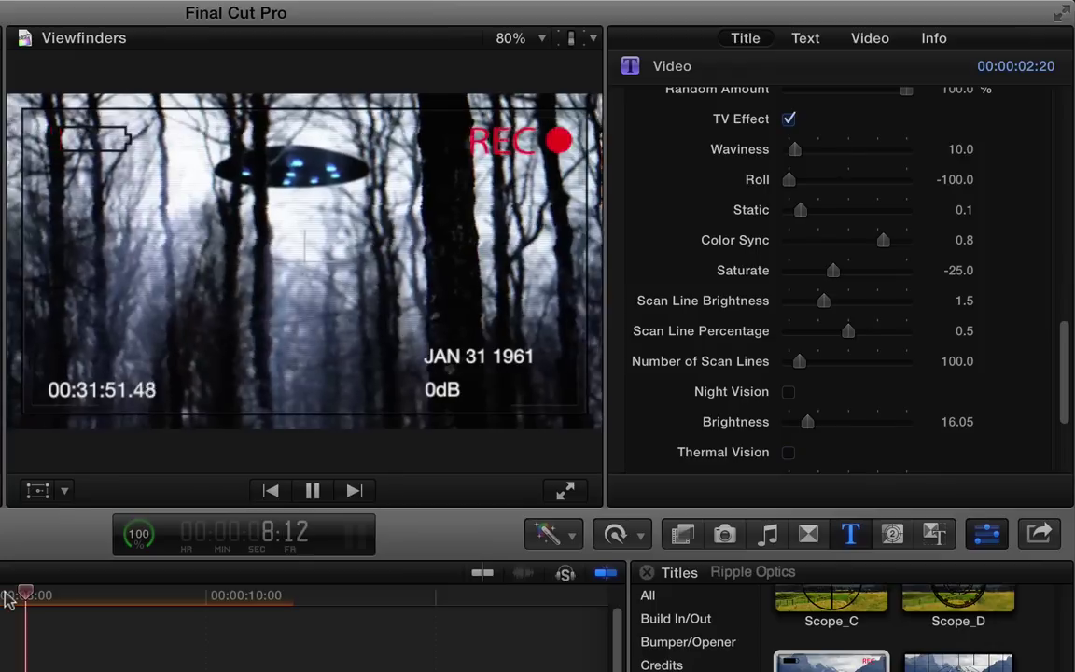
key("space")
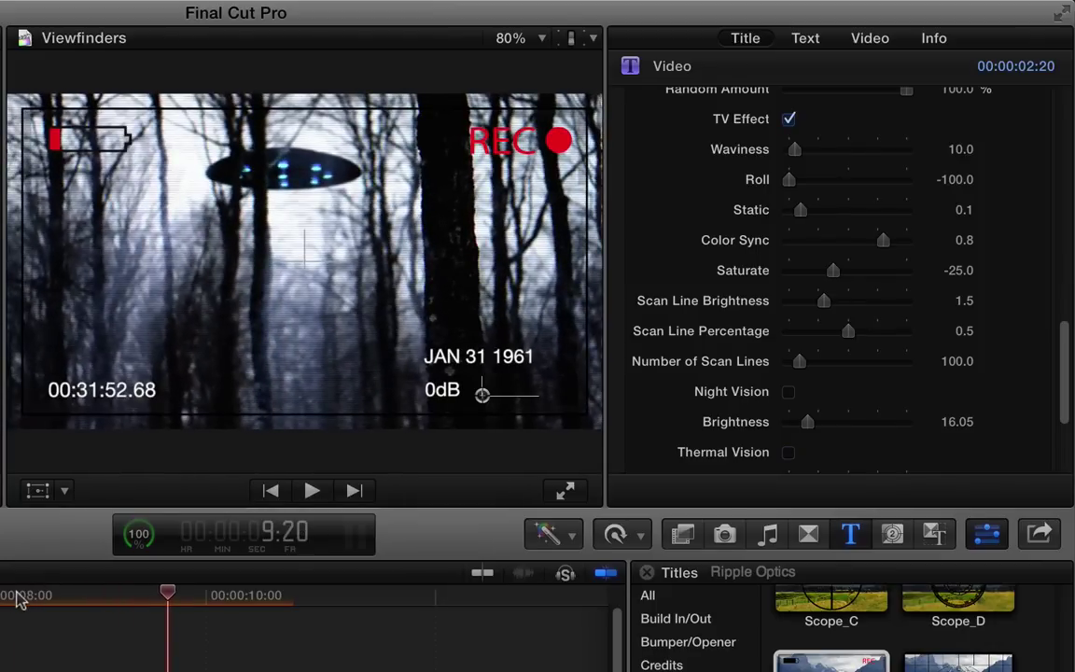
left_click(18, 597)
key("space")
key("space")
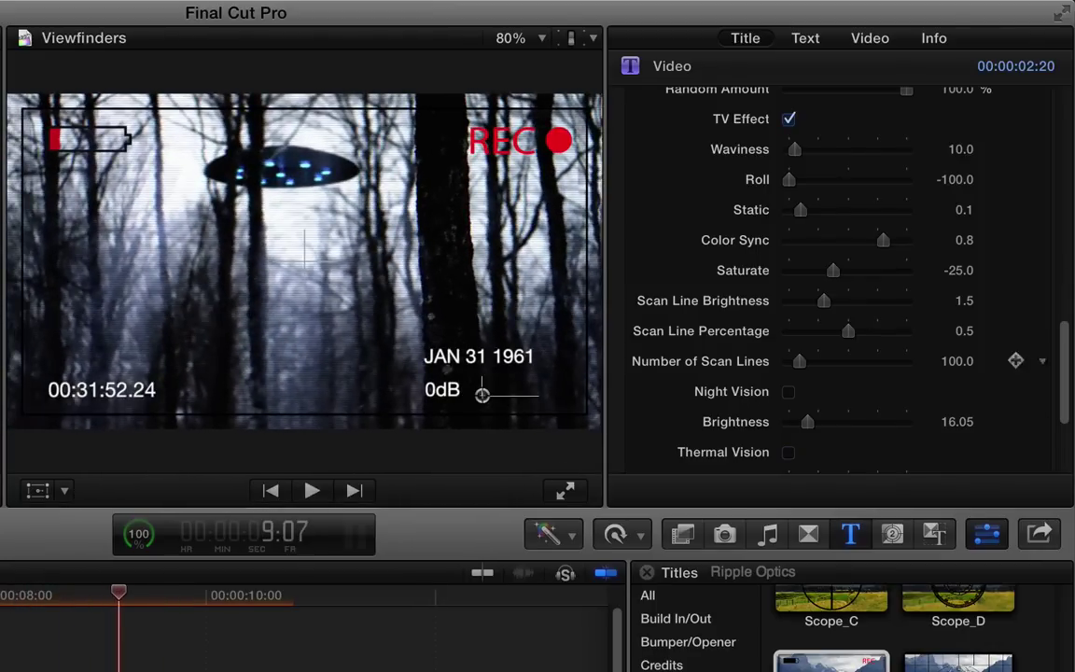
Step: Try the Night Vision and Thermal Vision looks, leaving both turned off
left_click_drag(1066, 348, 1065, 415)
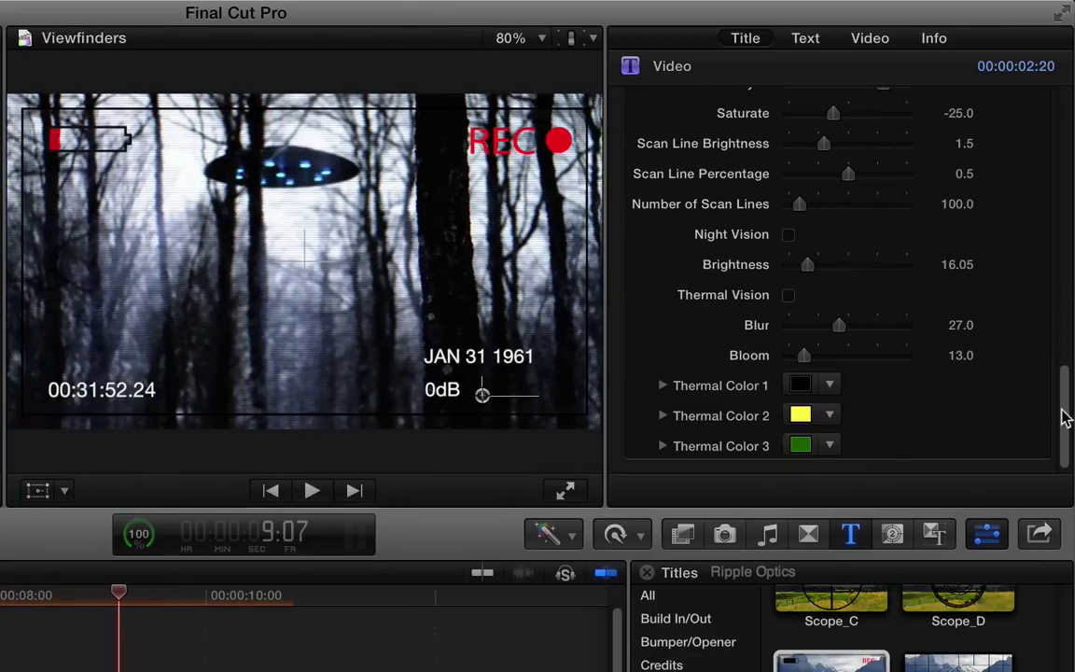
left_click(789, 235)
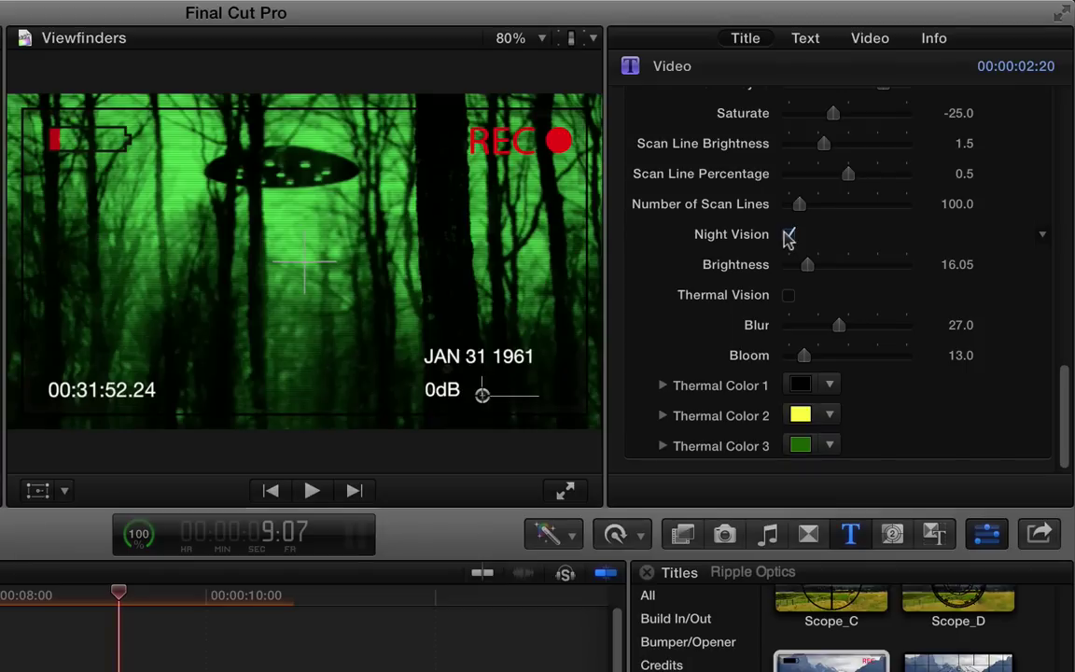
left_click(789, 236)
left_click(788, 295)
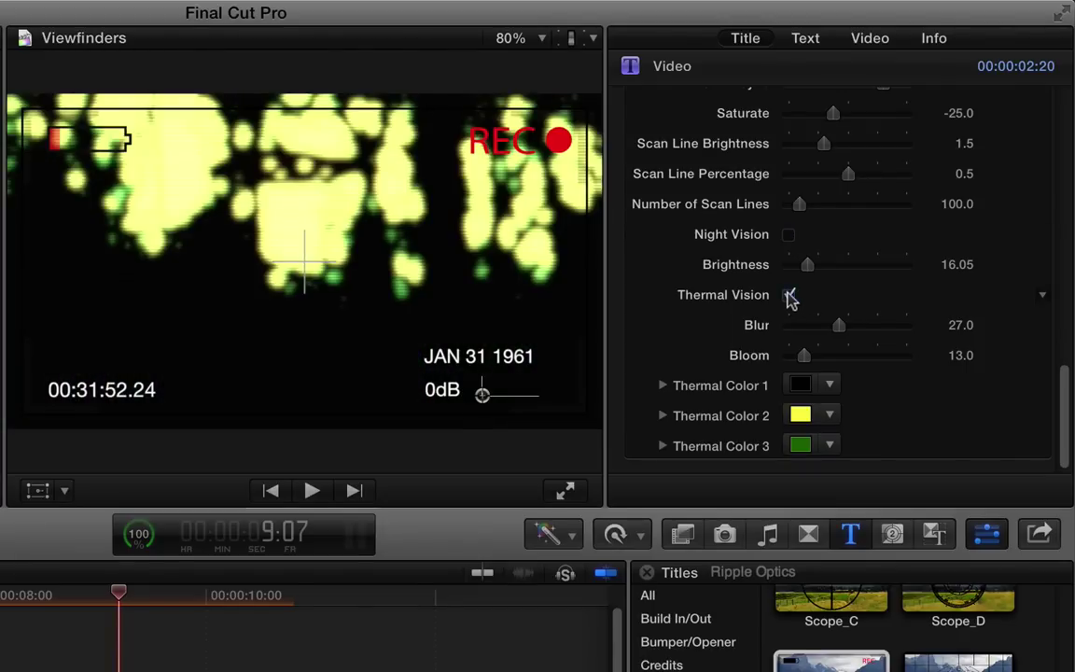
left_click(789, 295)
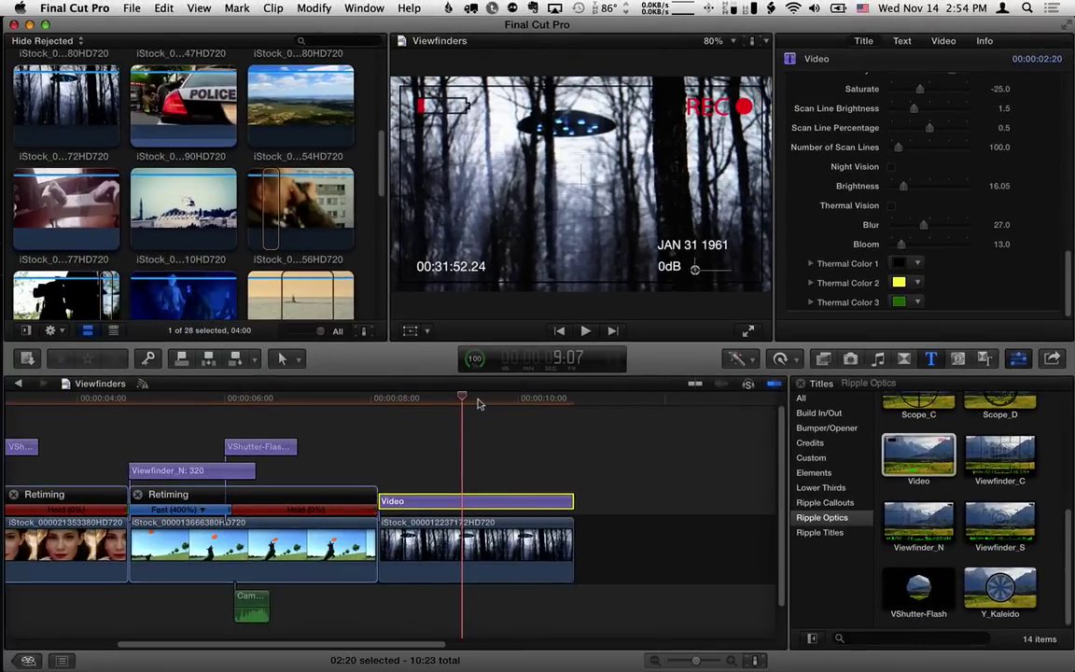
Step: Put the playhead in the UFO clip and zoom the timeline to fit the whole project
left_click(479, 401)
key("shift+z")
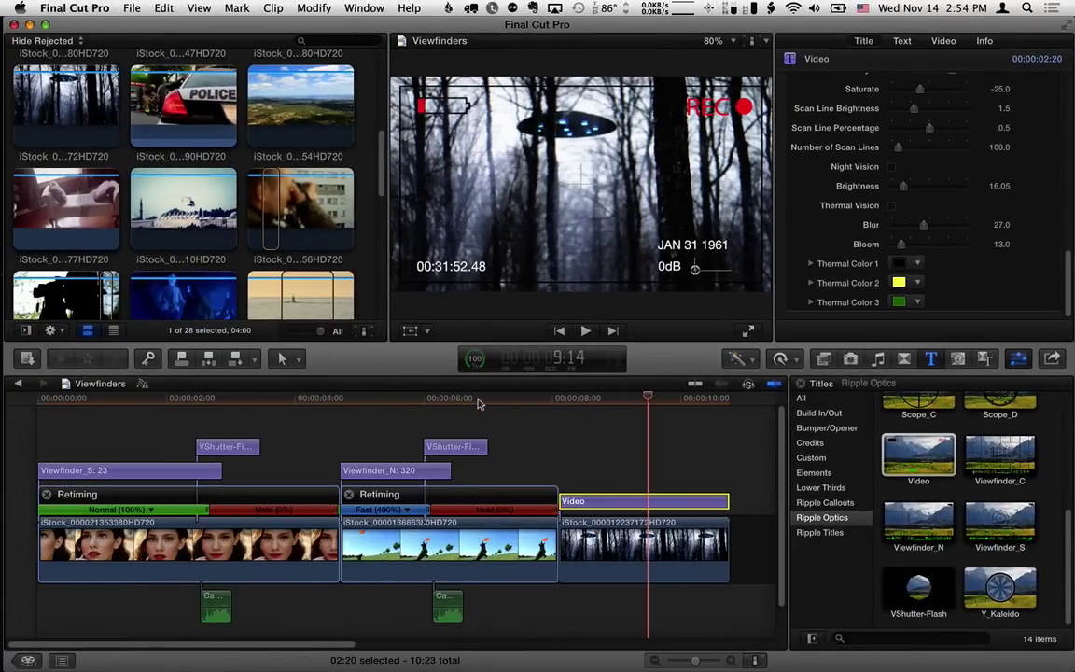